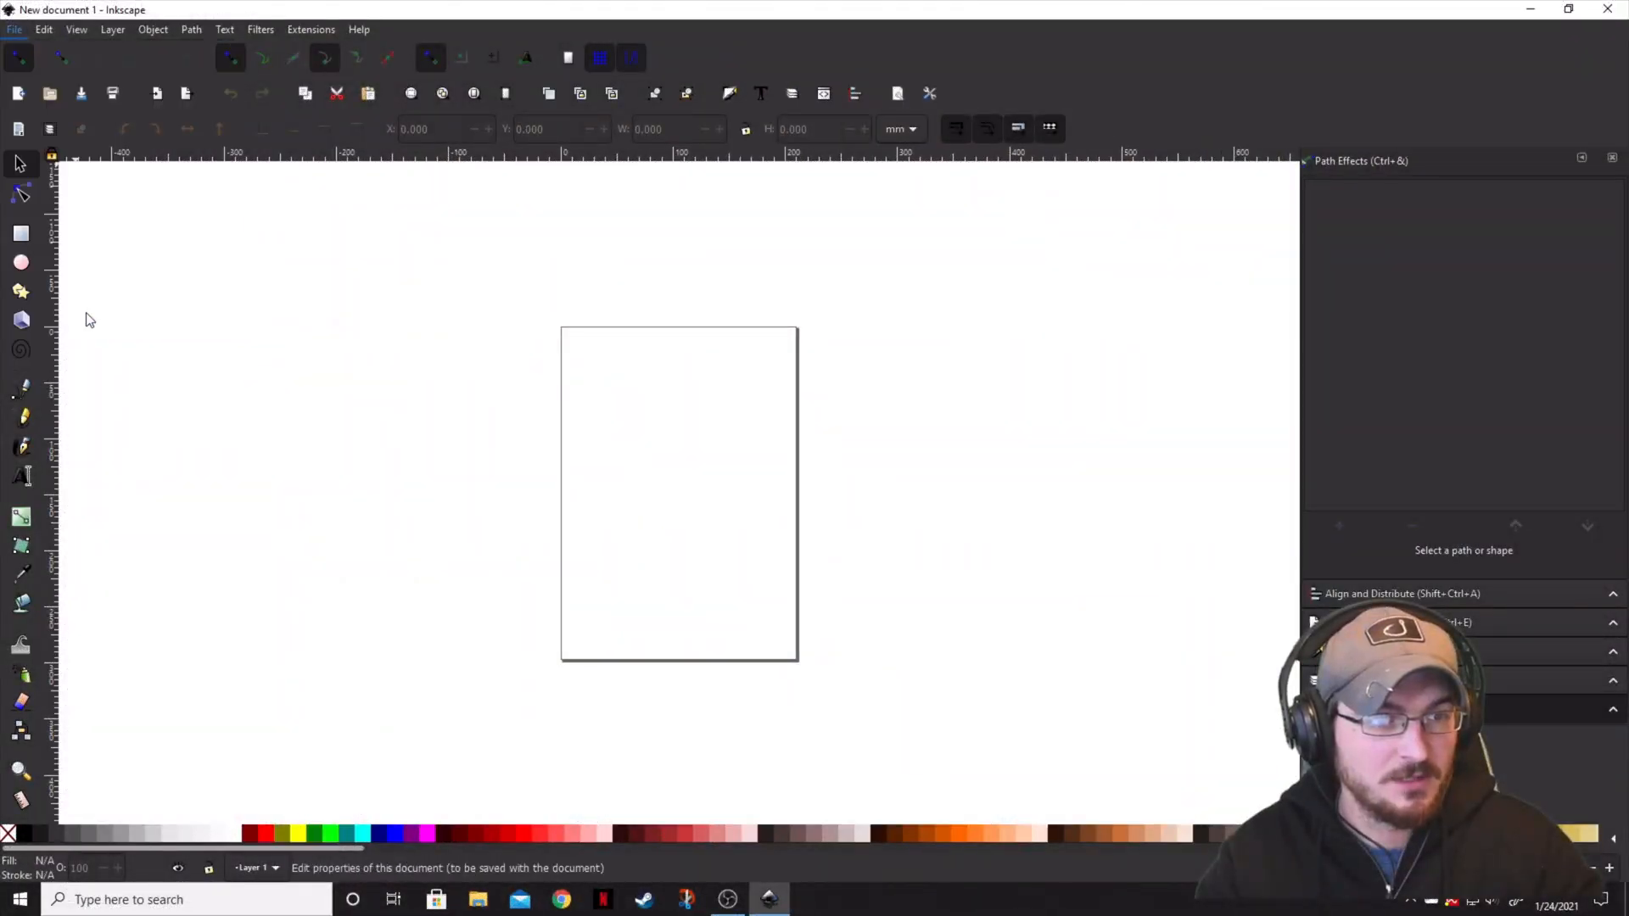
- Hide the page border in Document Properties and close the dialog
drag(879, 467, 548, 135)
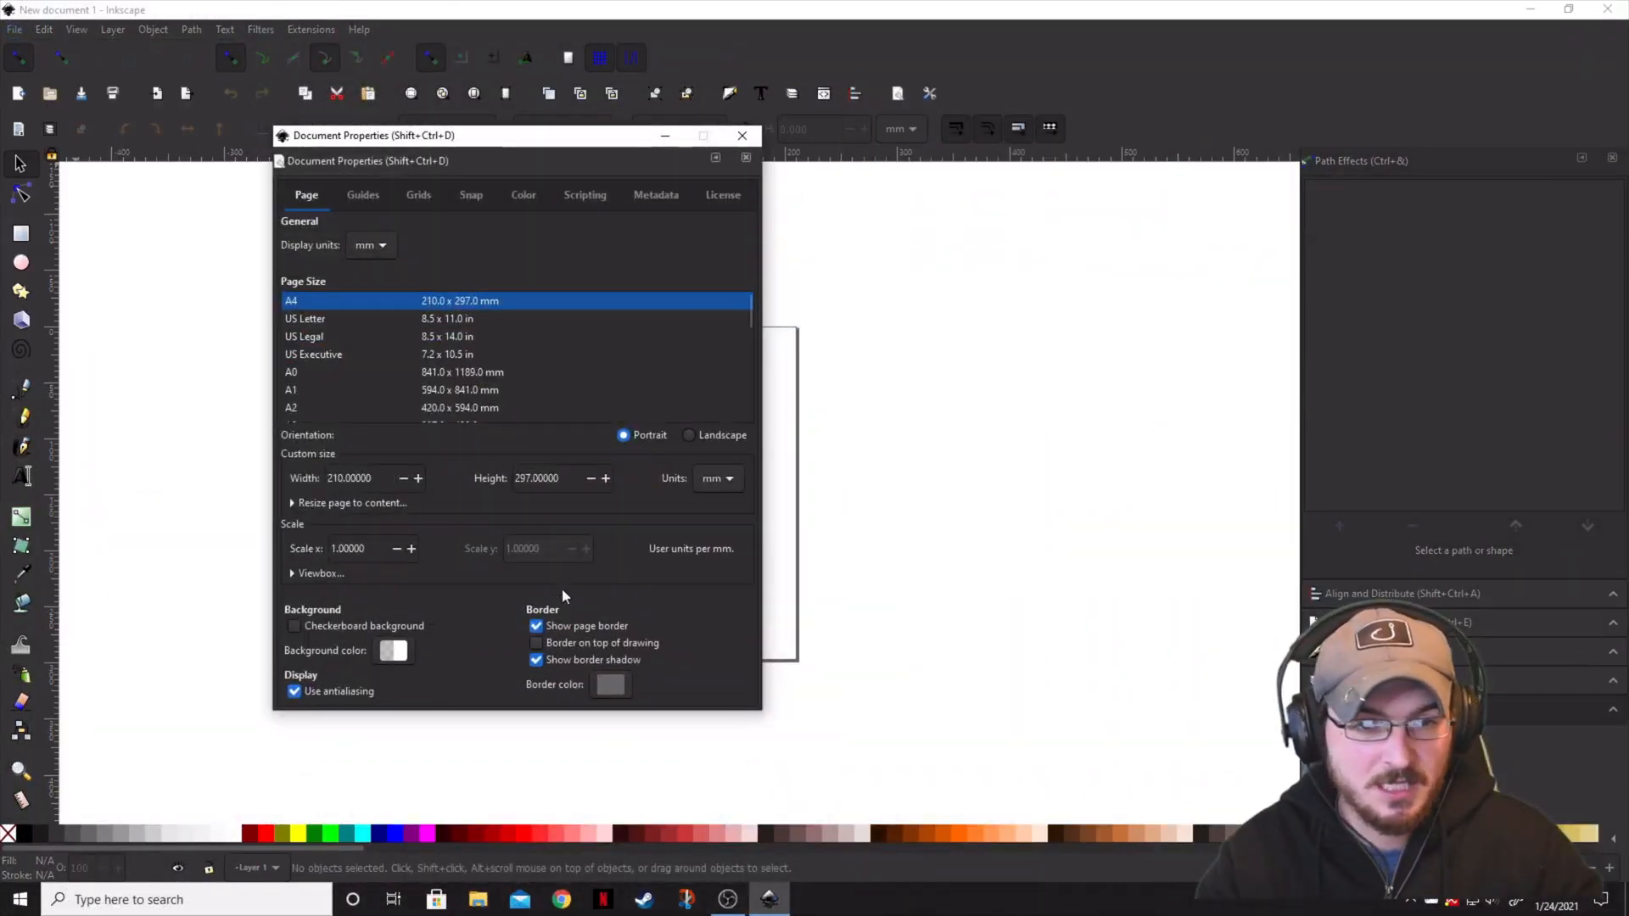
click(536, 625)
click(743, 136)
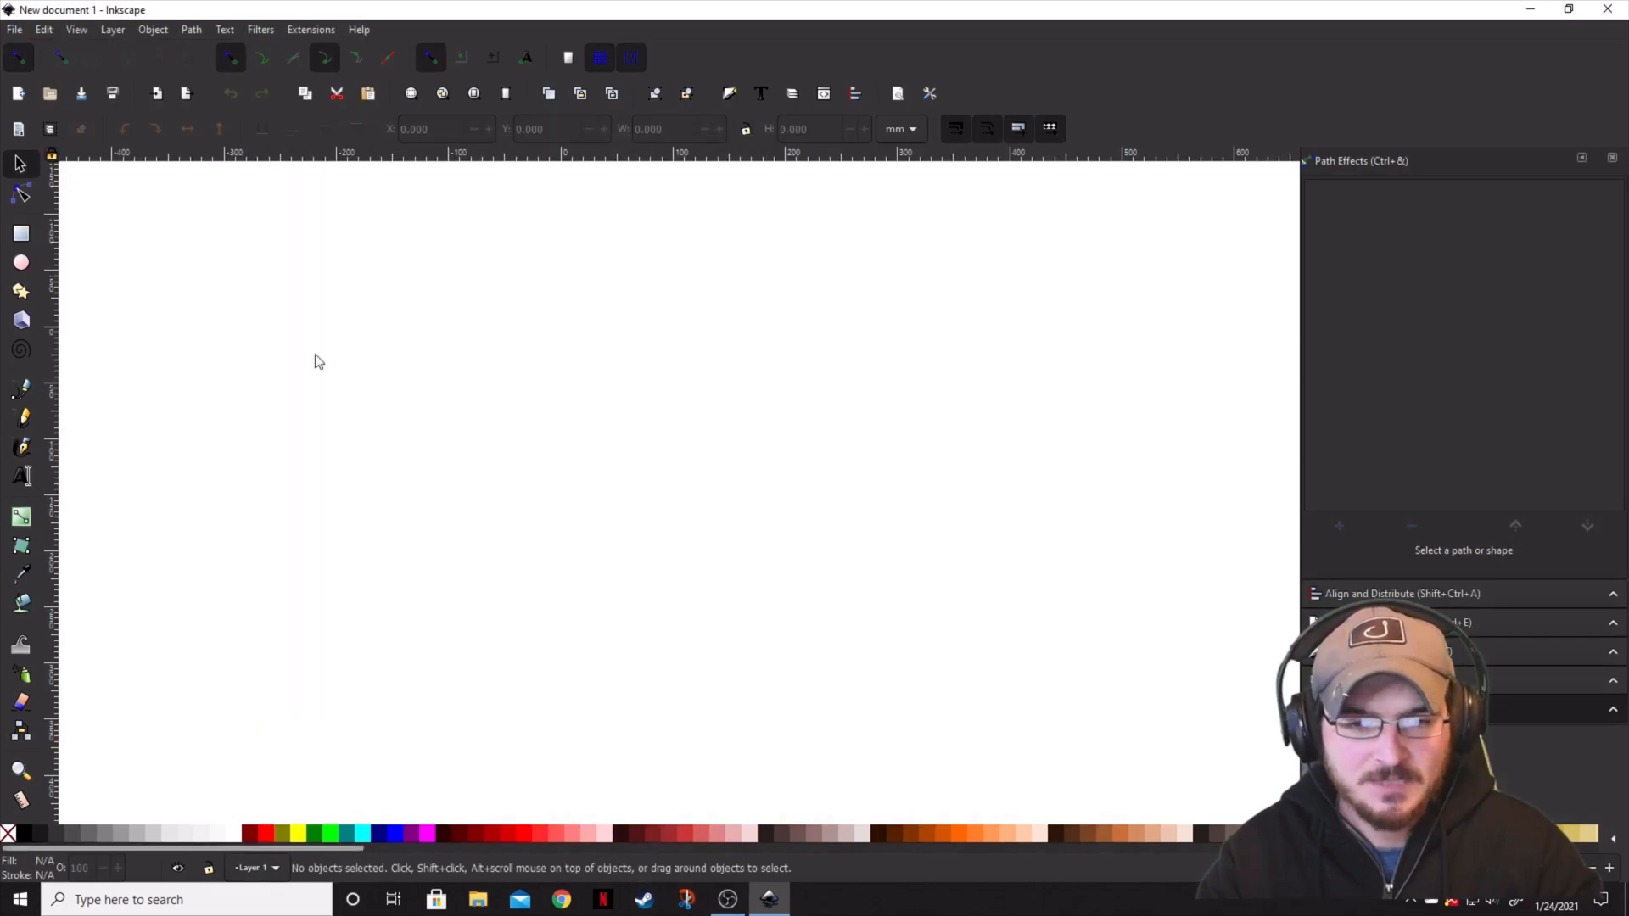
- Import the calligraphy template PNG as an embedded image and view it whole on the canvas
click(13, 30)
key(Escape)
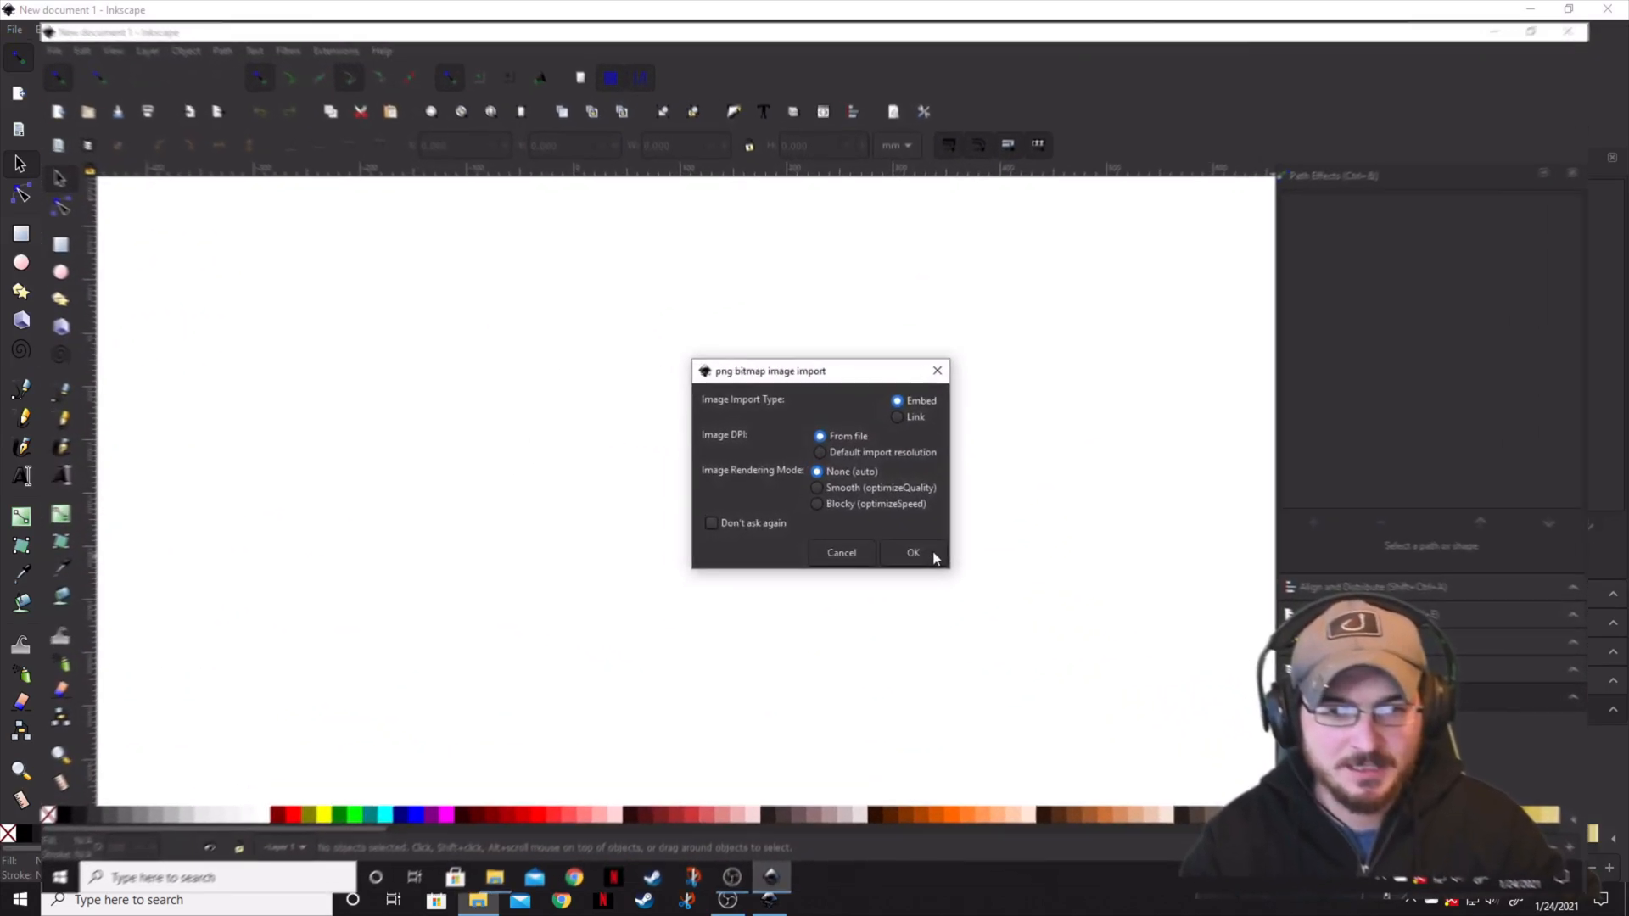
scroll(840, 503, down, 3)
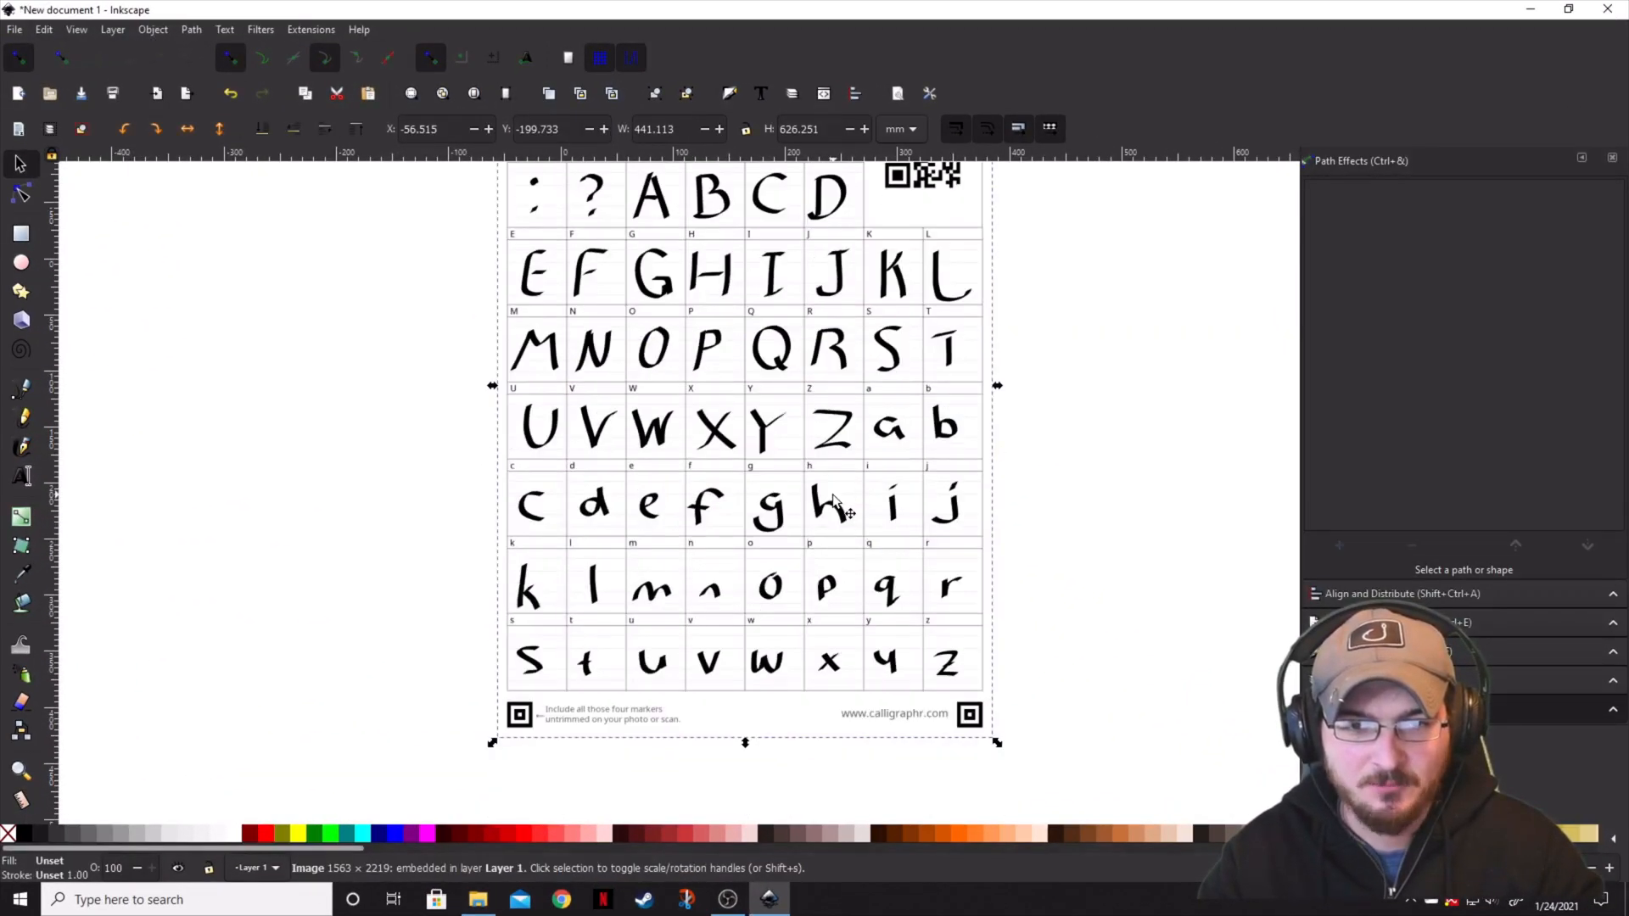
scroll(841, 503, up, 3)
scroll(848, 514, down, 3)
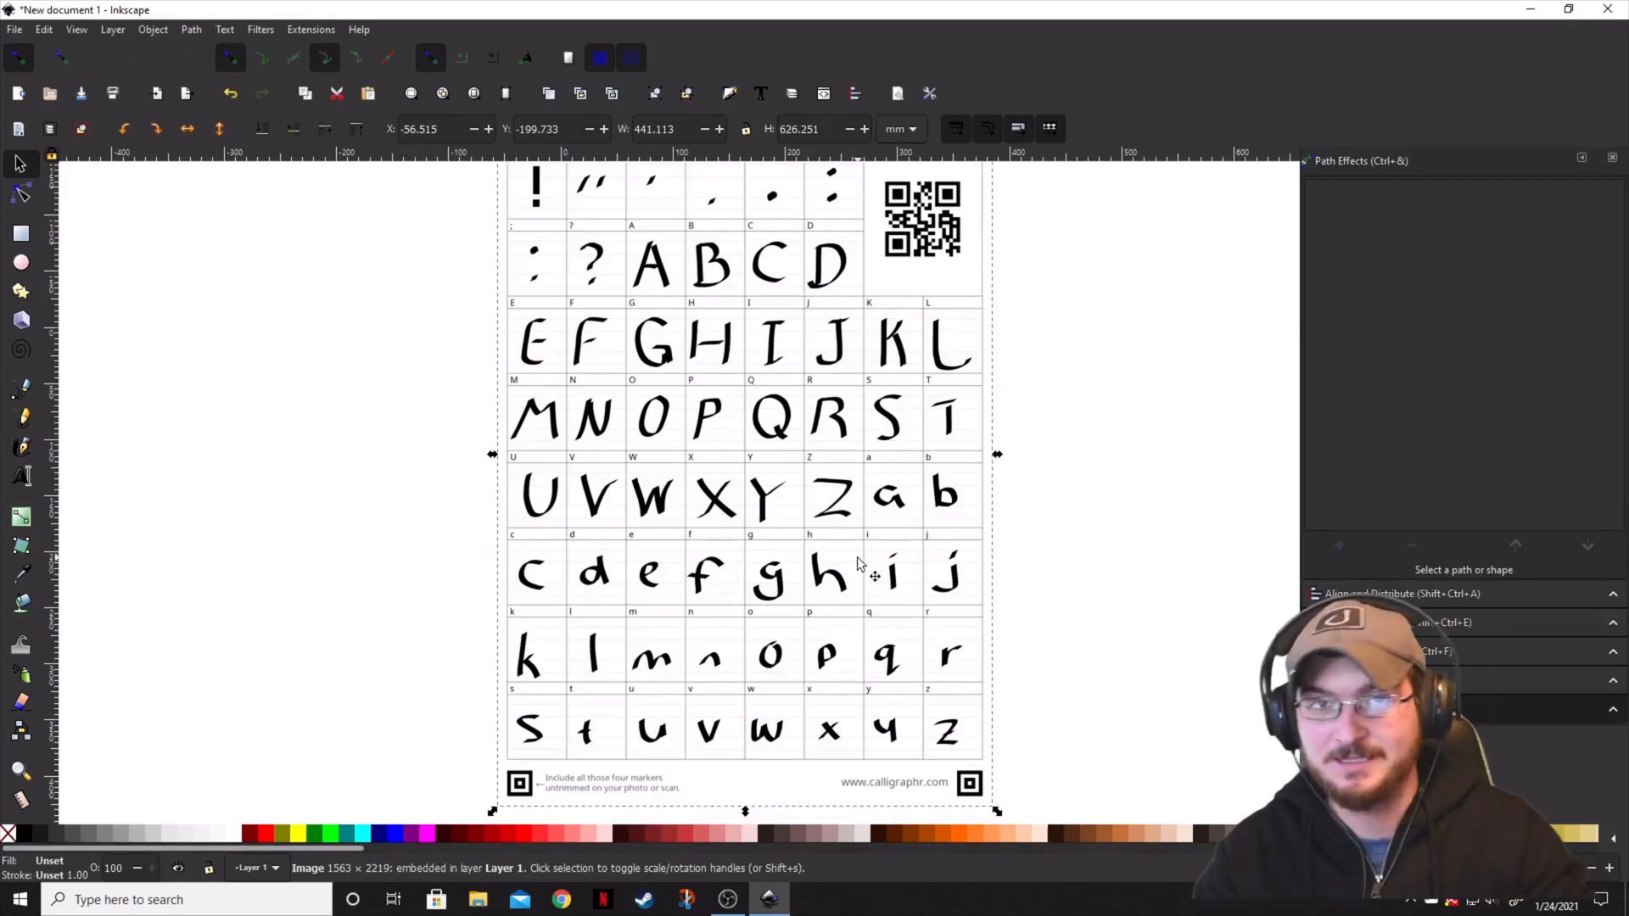
scroll(815, 573, up, 3)
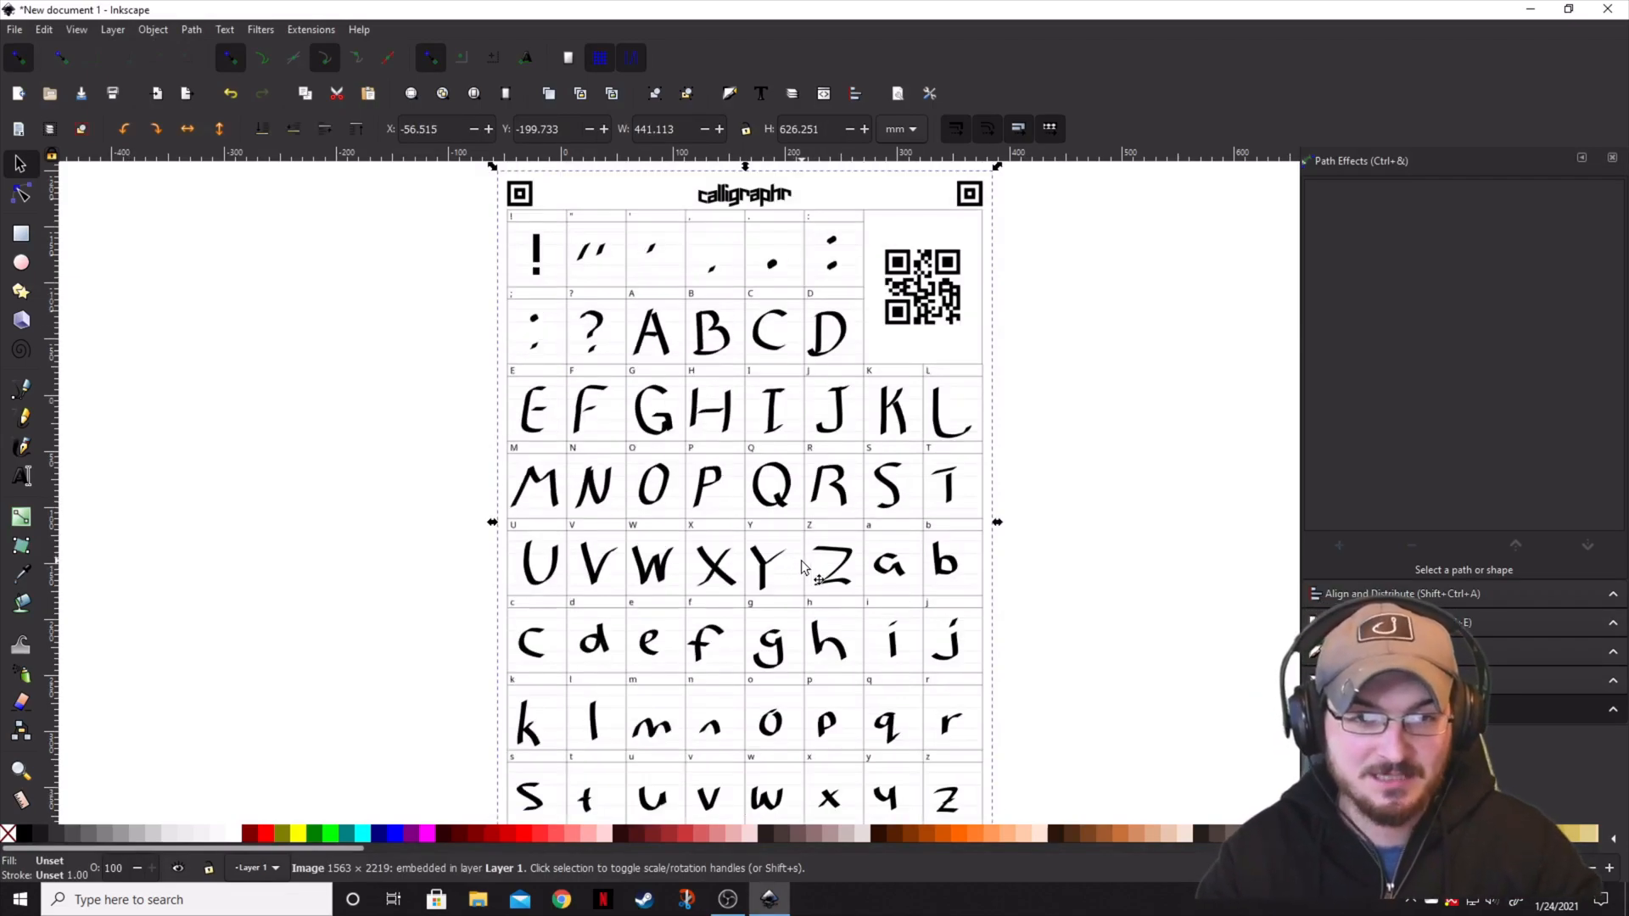
scroll(804, 570, down, 3)
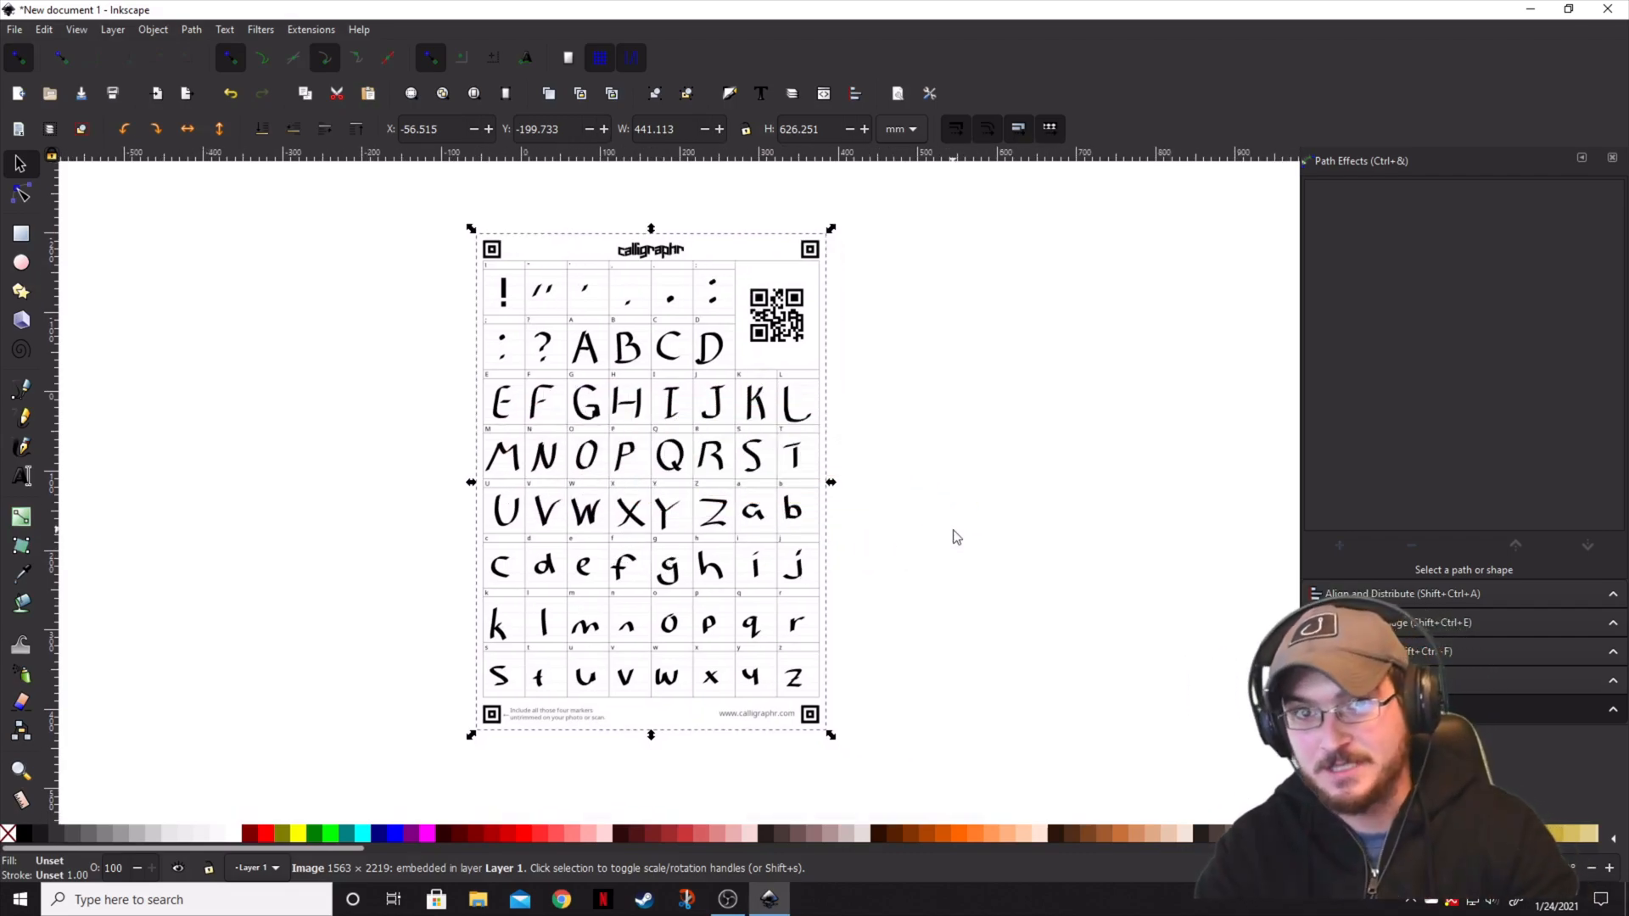
click(955, 537)
click(673, 516)
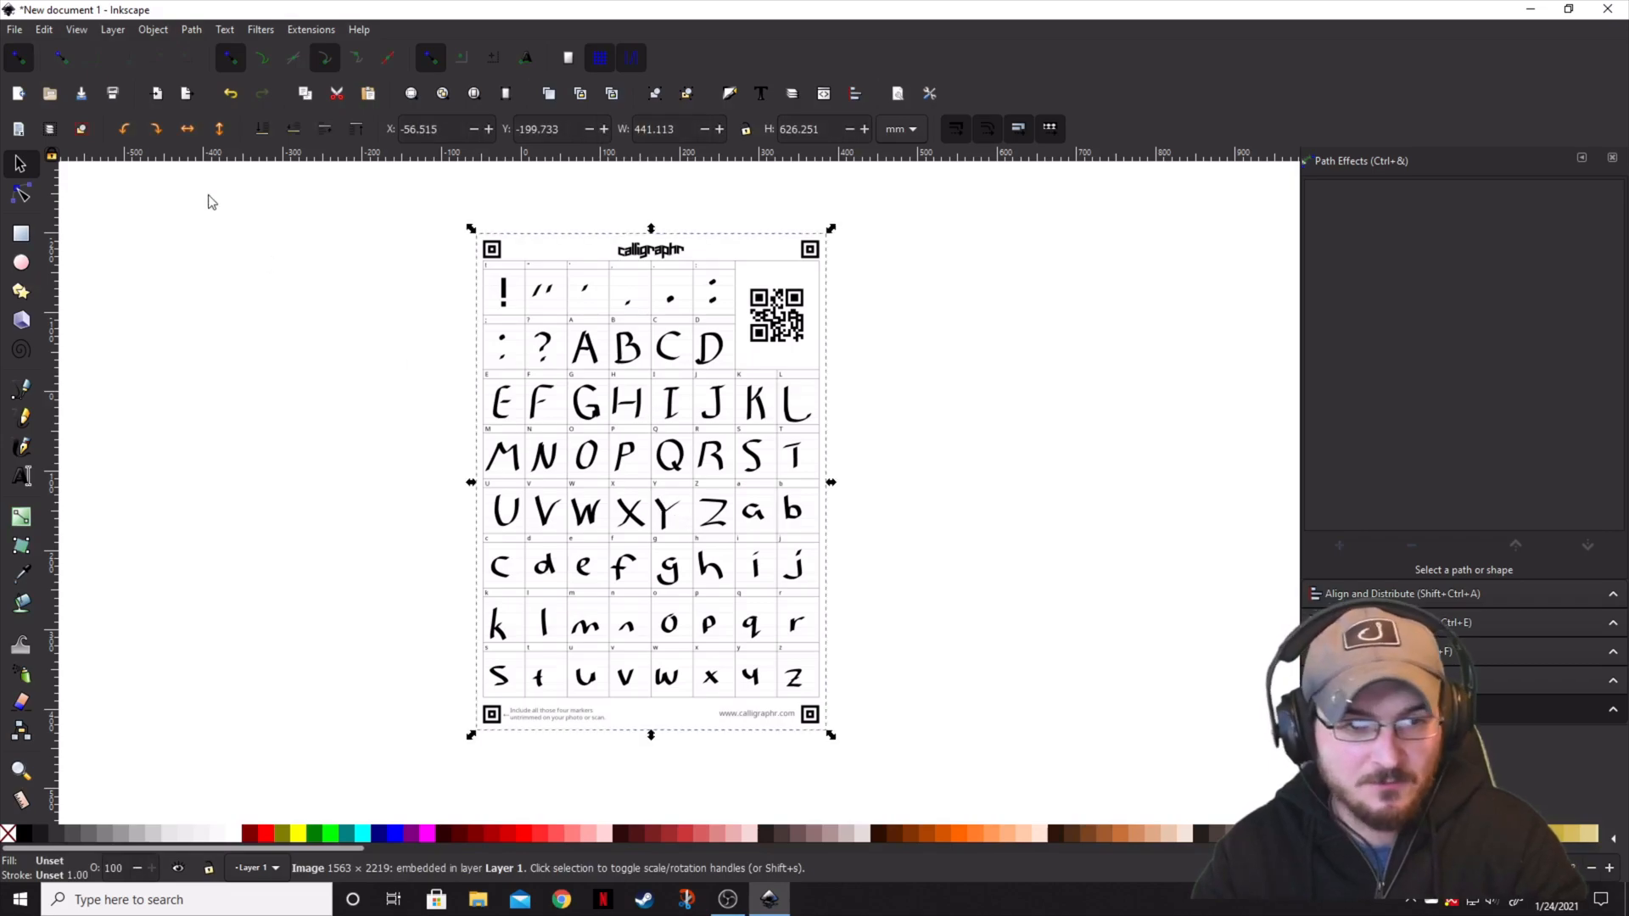
- Save the document as drawing-2.svg in Inkscape SVG format
click(15, 30)
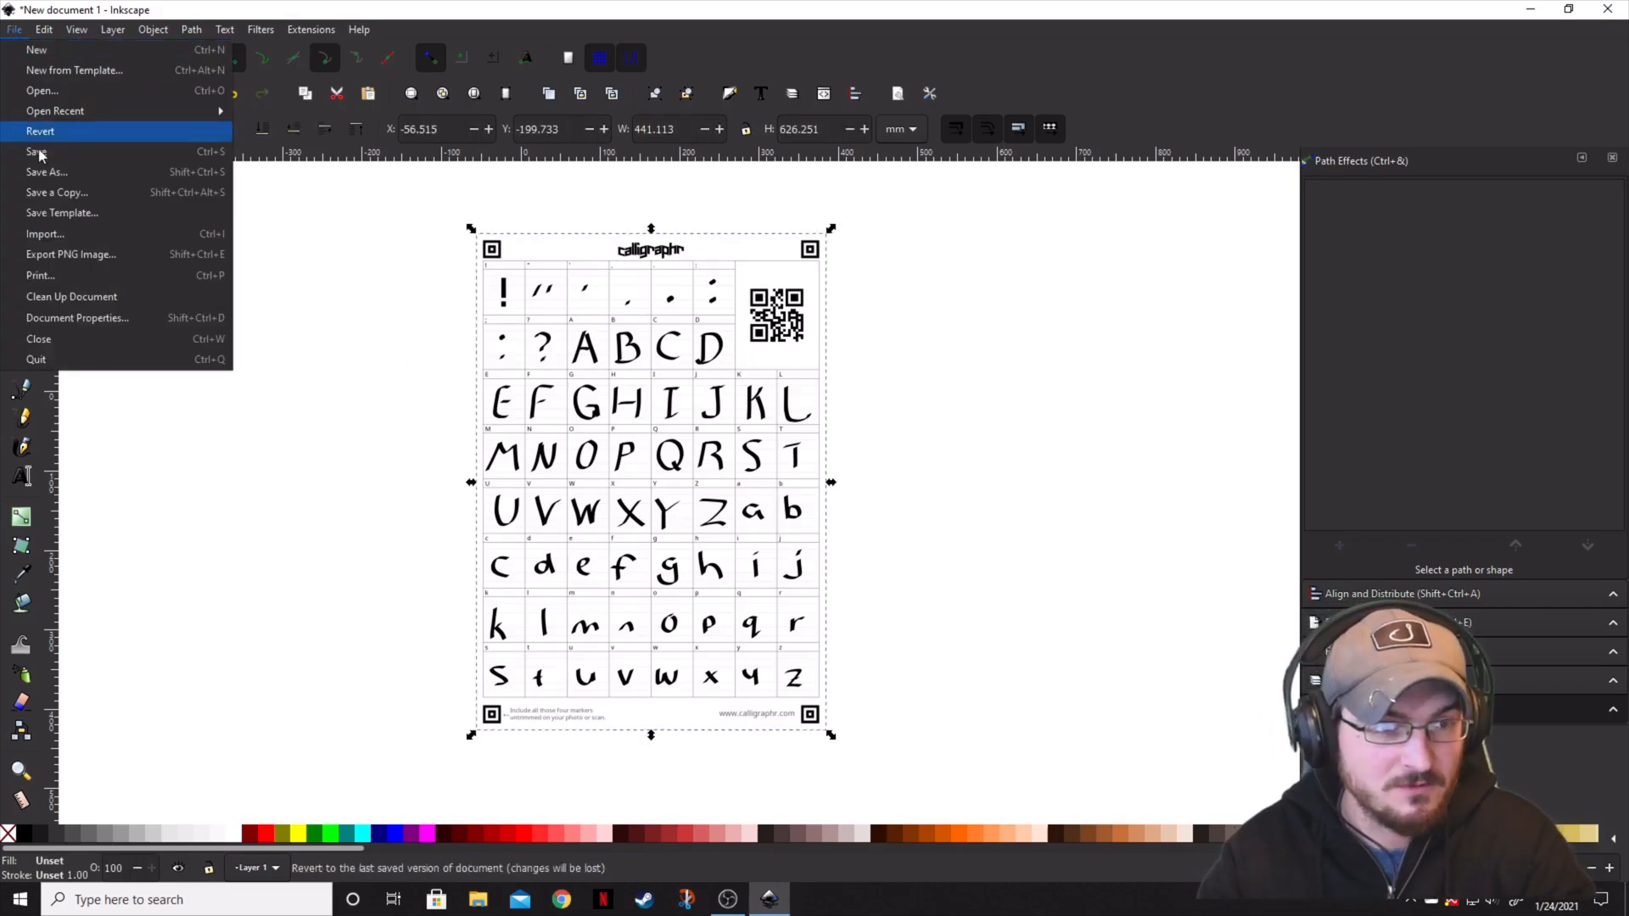
click(51, 173)
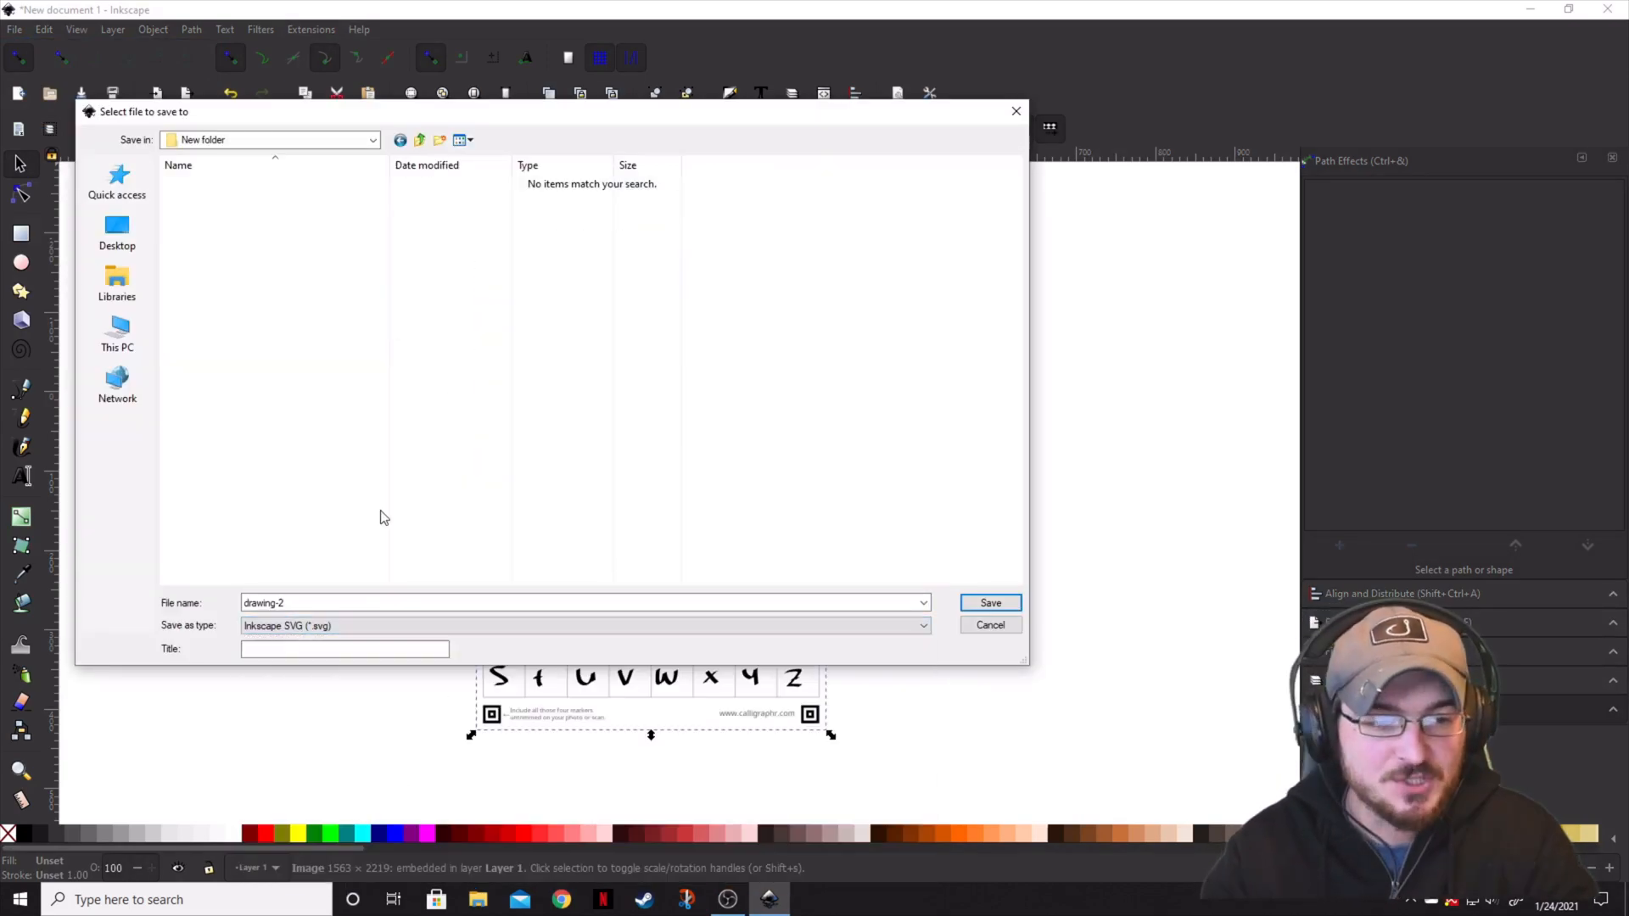
click(397, 627)
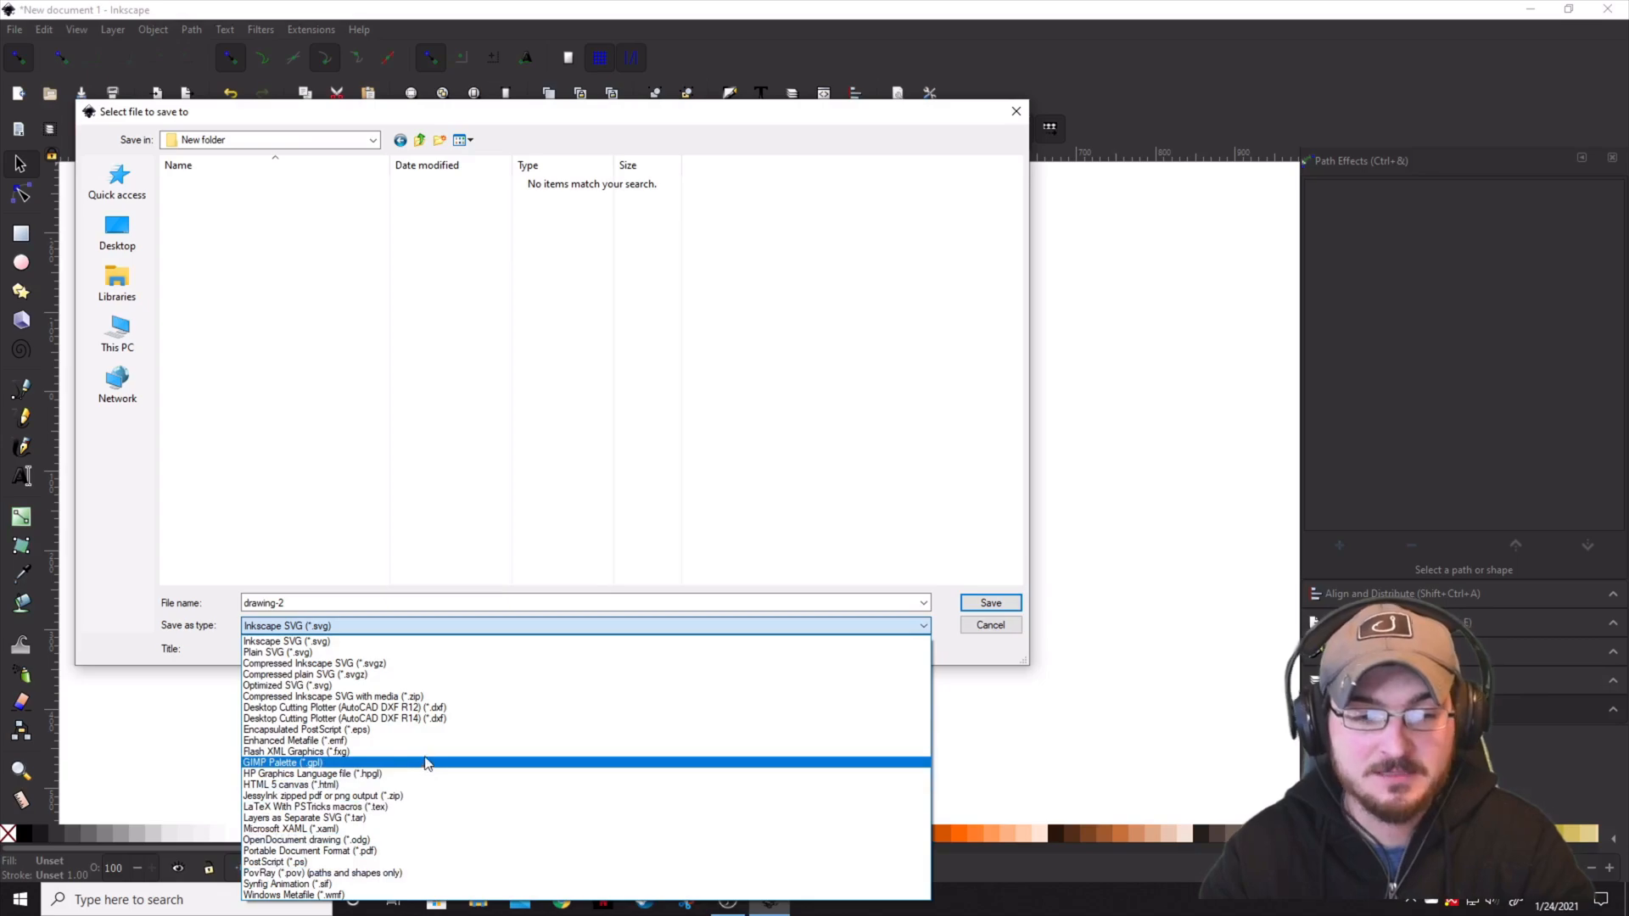
click(127, 600)
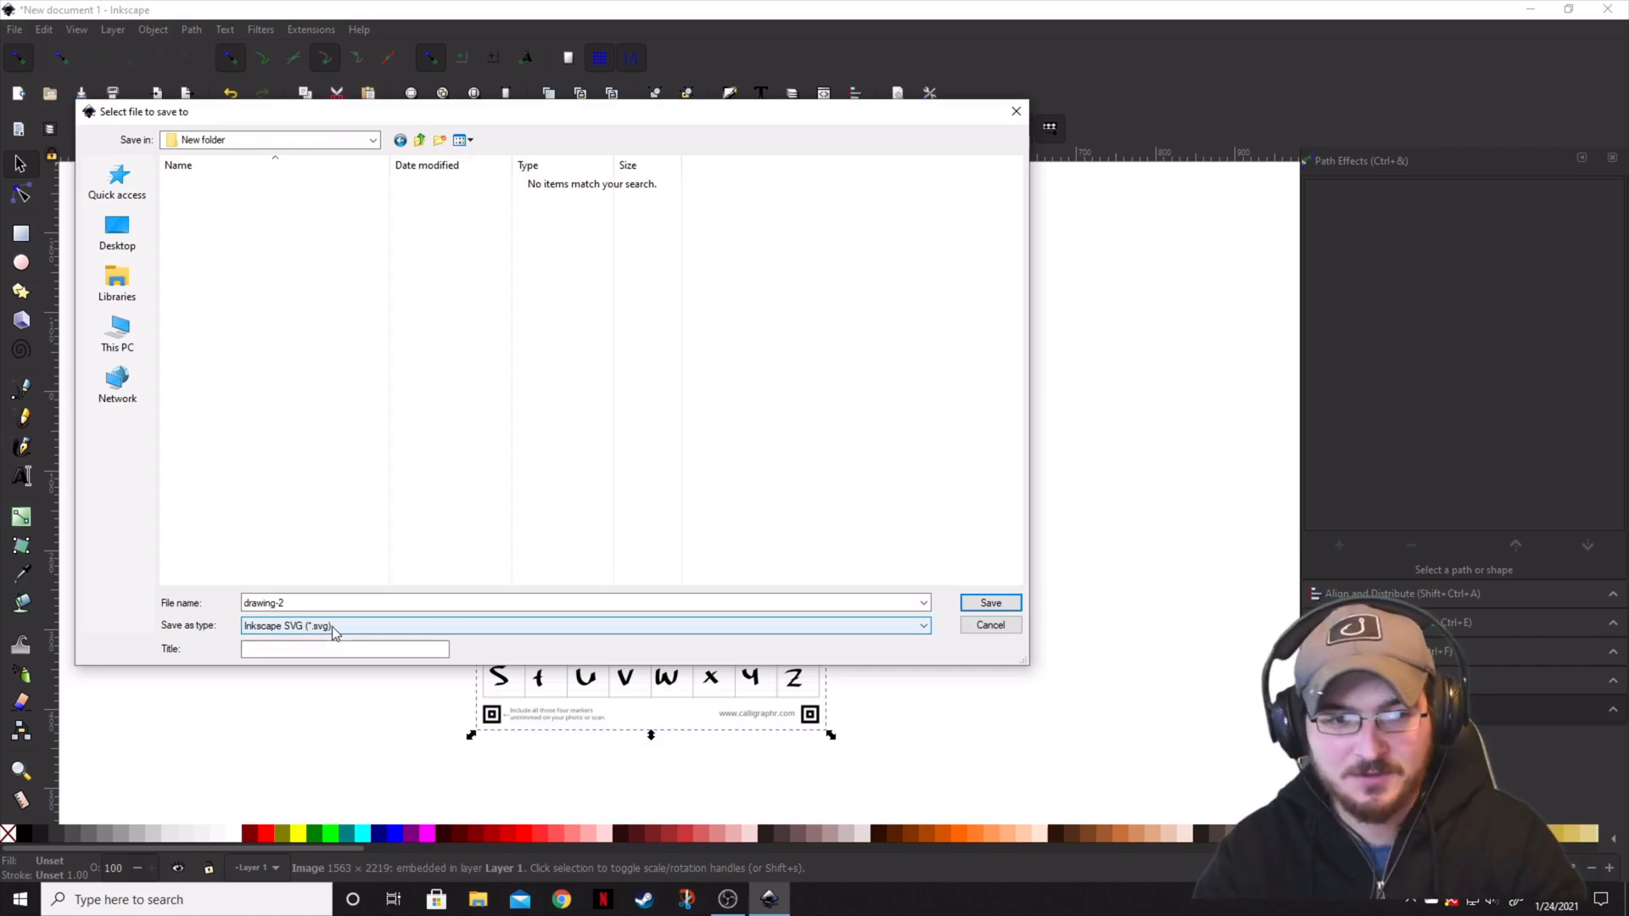
click(990, 601)
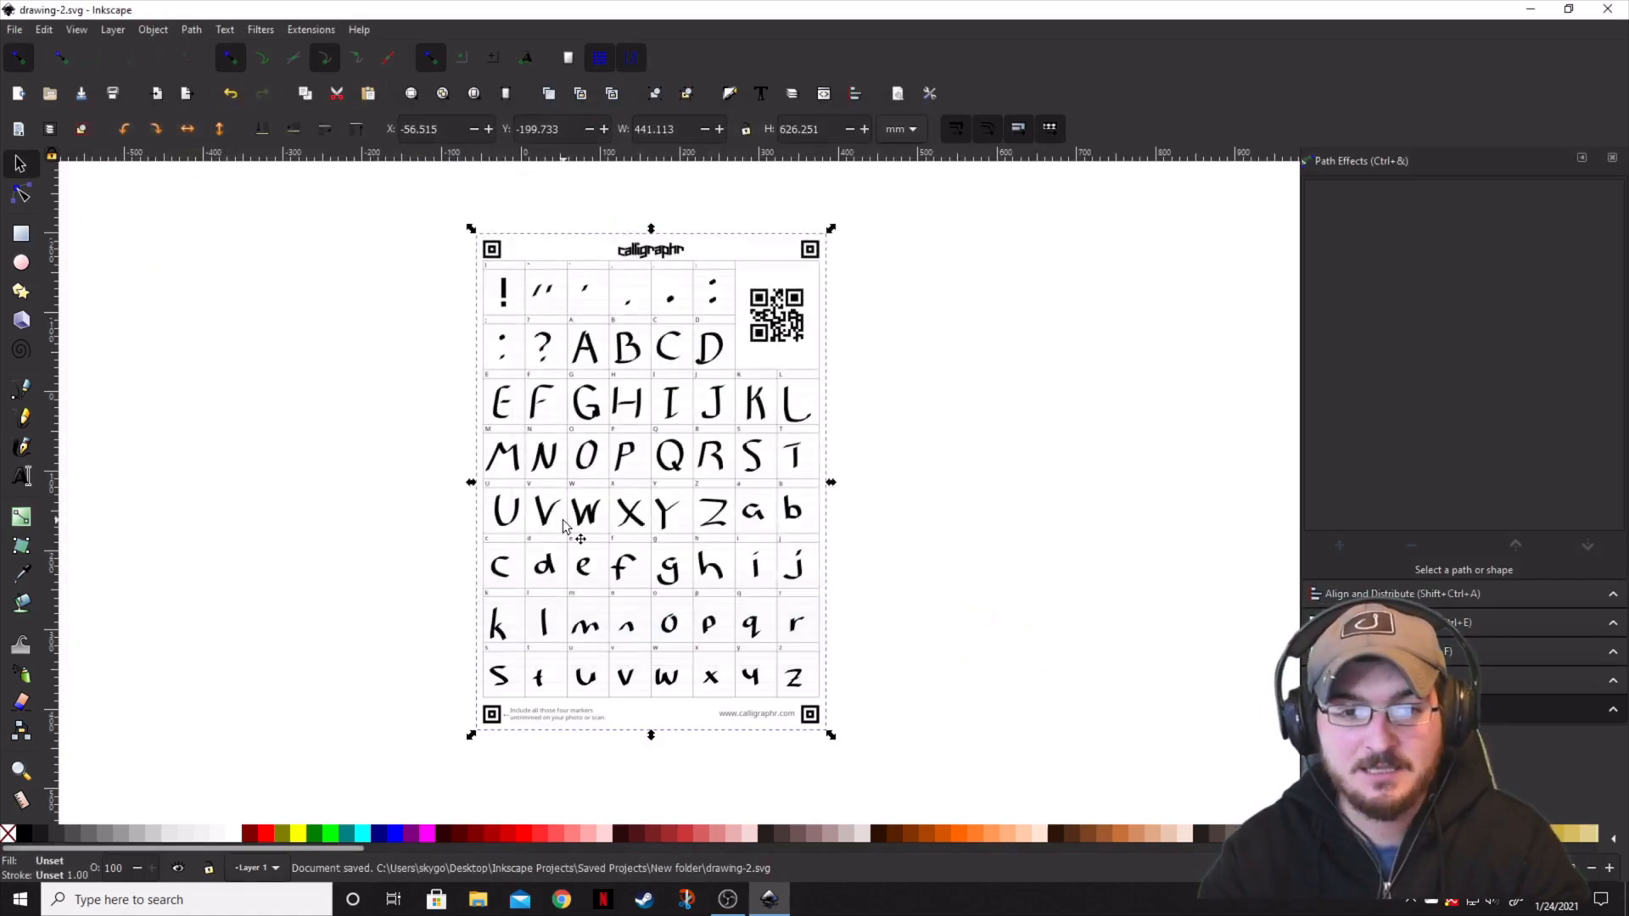
- Move the template image left and up, then show the Layers panel listing Layer 1
click(892, 512)
right_click(1003, 517)
click(837, 519)
drag(726, 502, 644, 492)
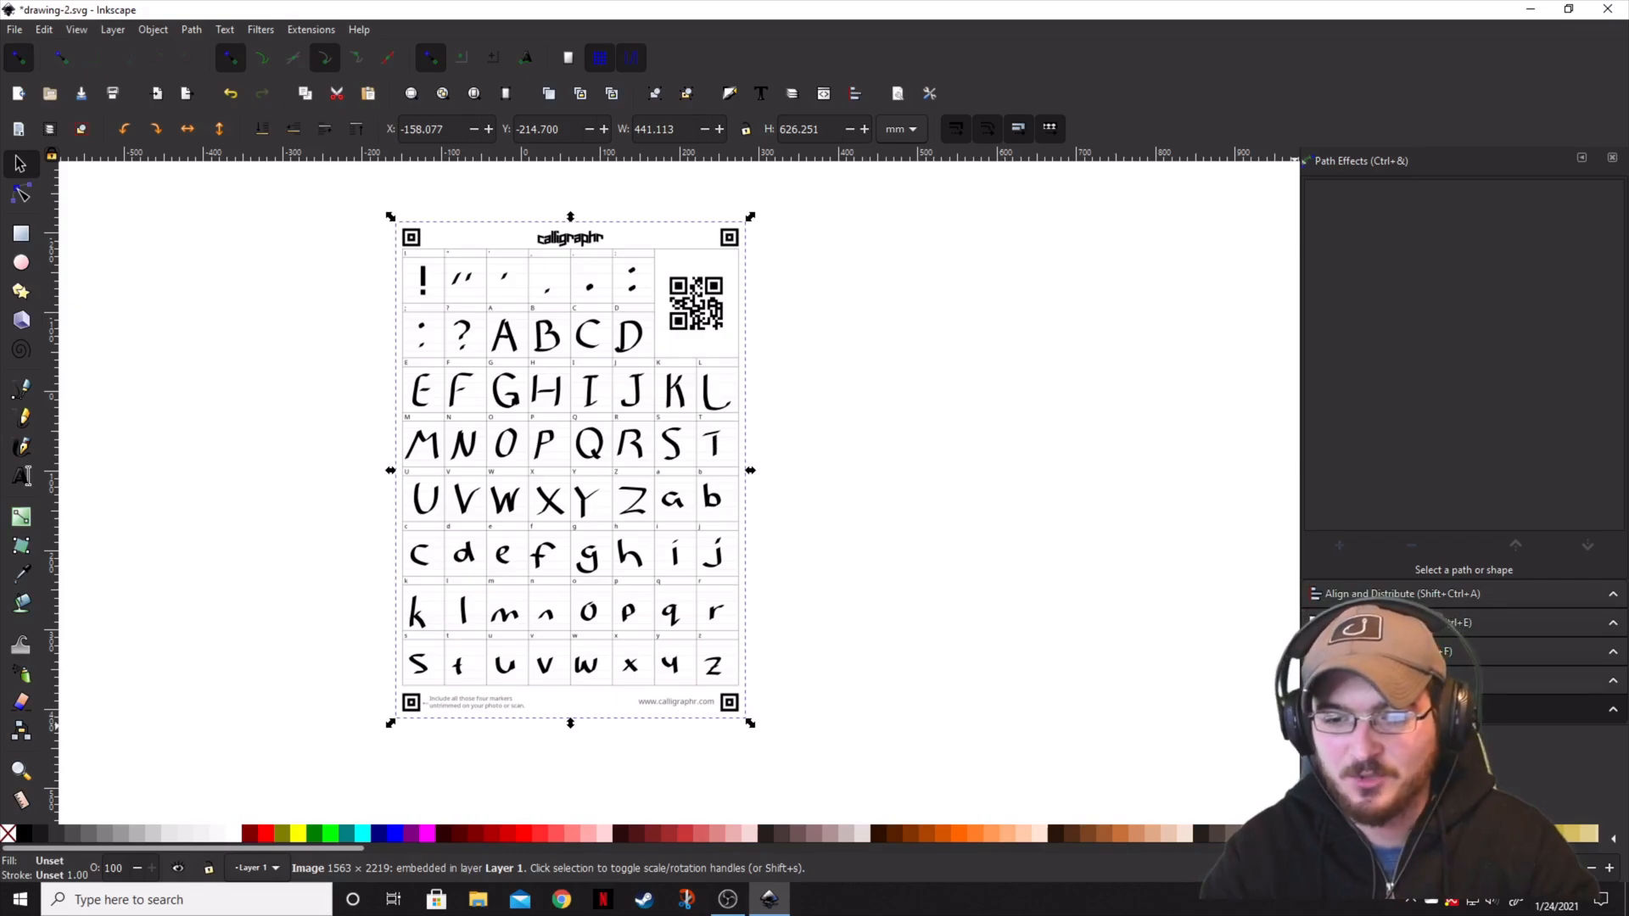
key(ctrl+shift+l)
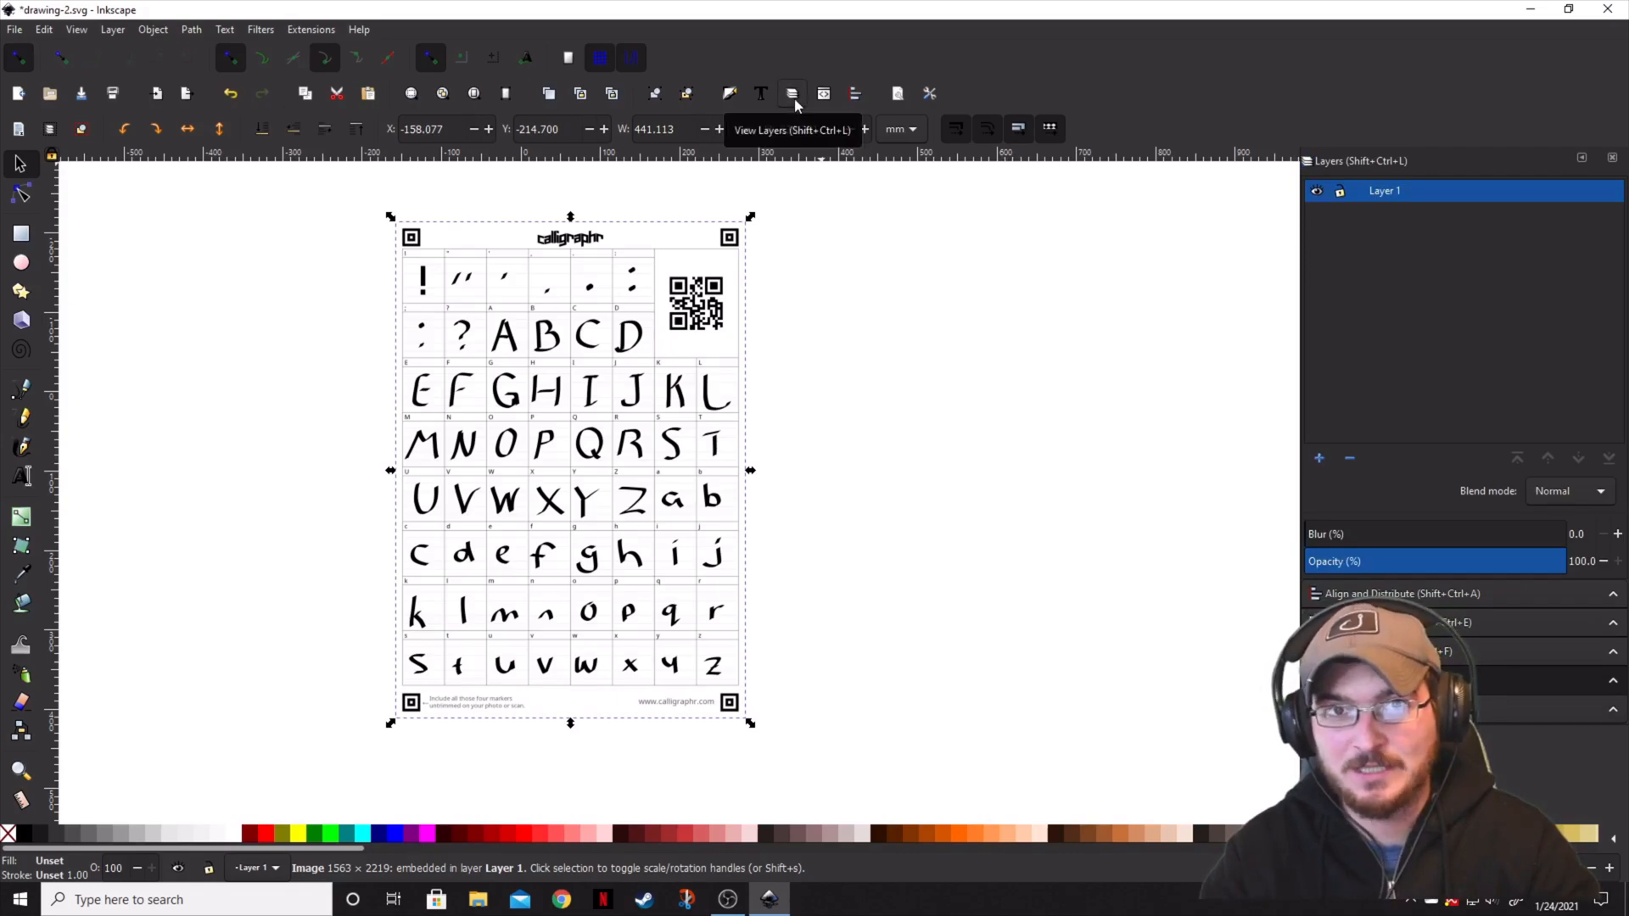
- Copy the template image and create a new Layer 2 in the Layers panel
right_click(560, 325)
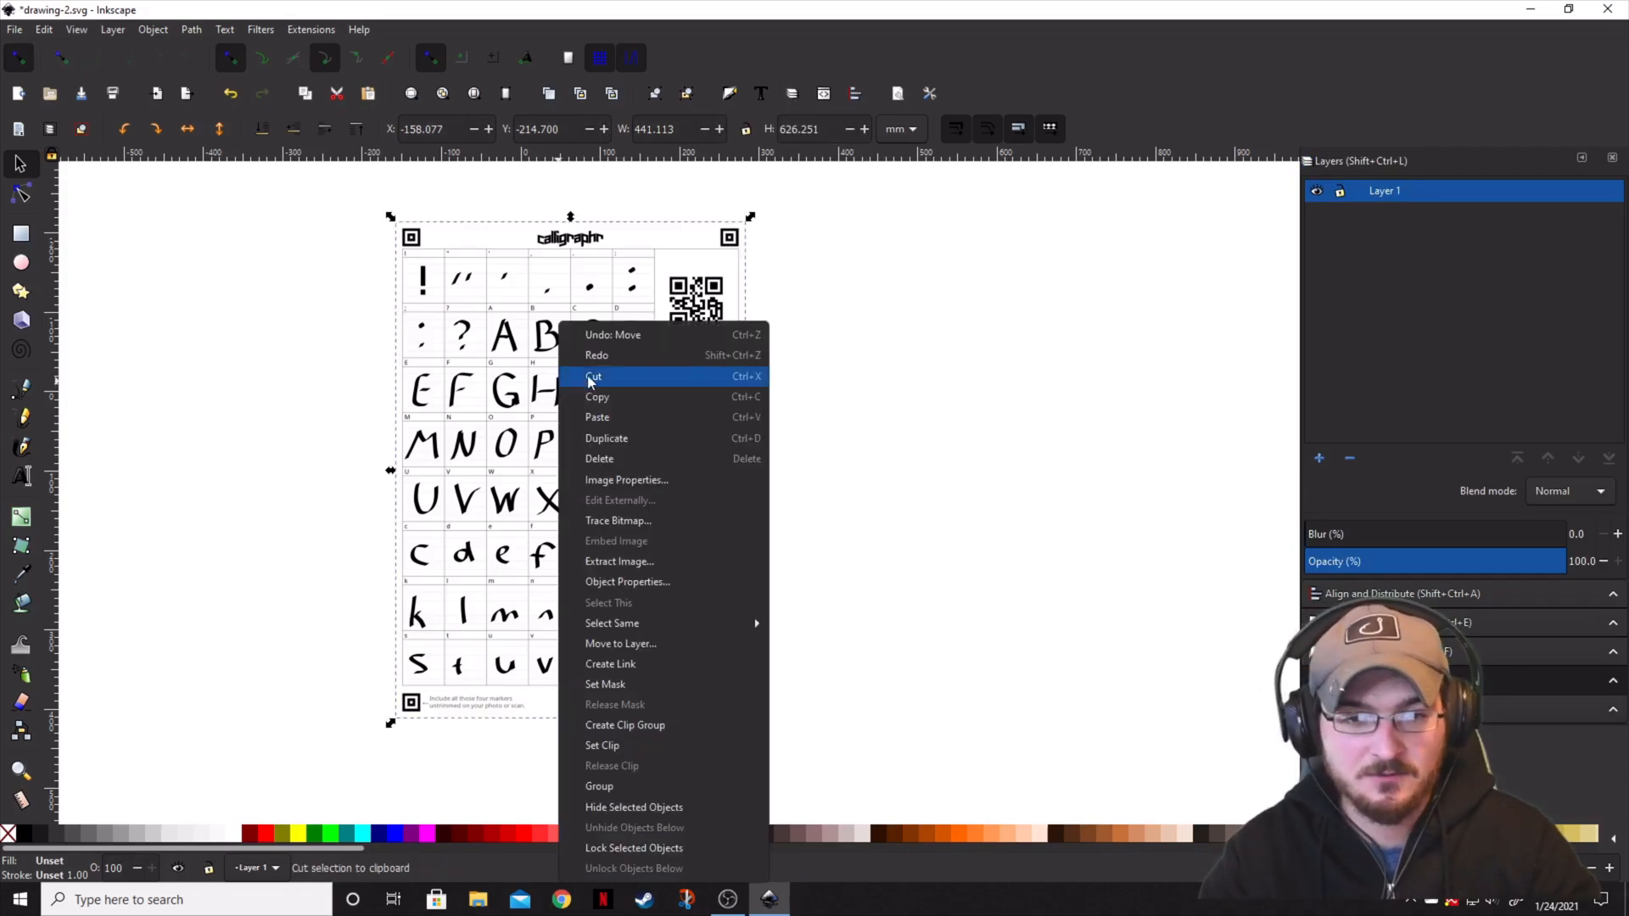
click(597, 396)
click(936, 449)
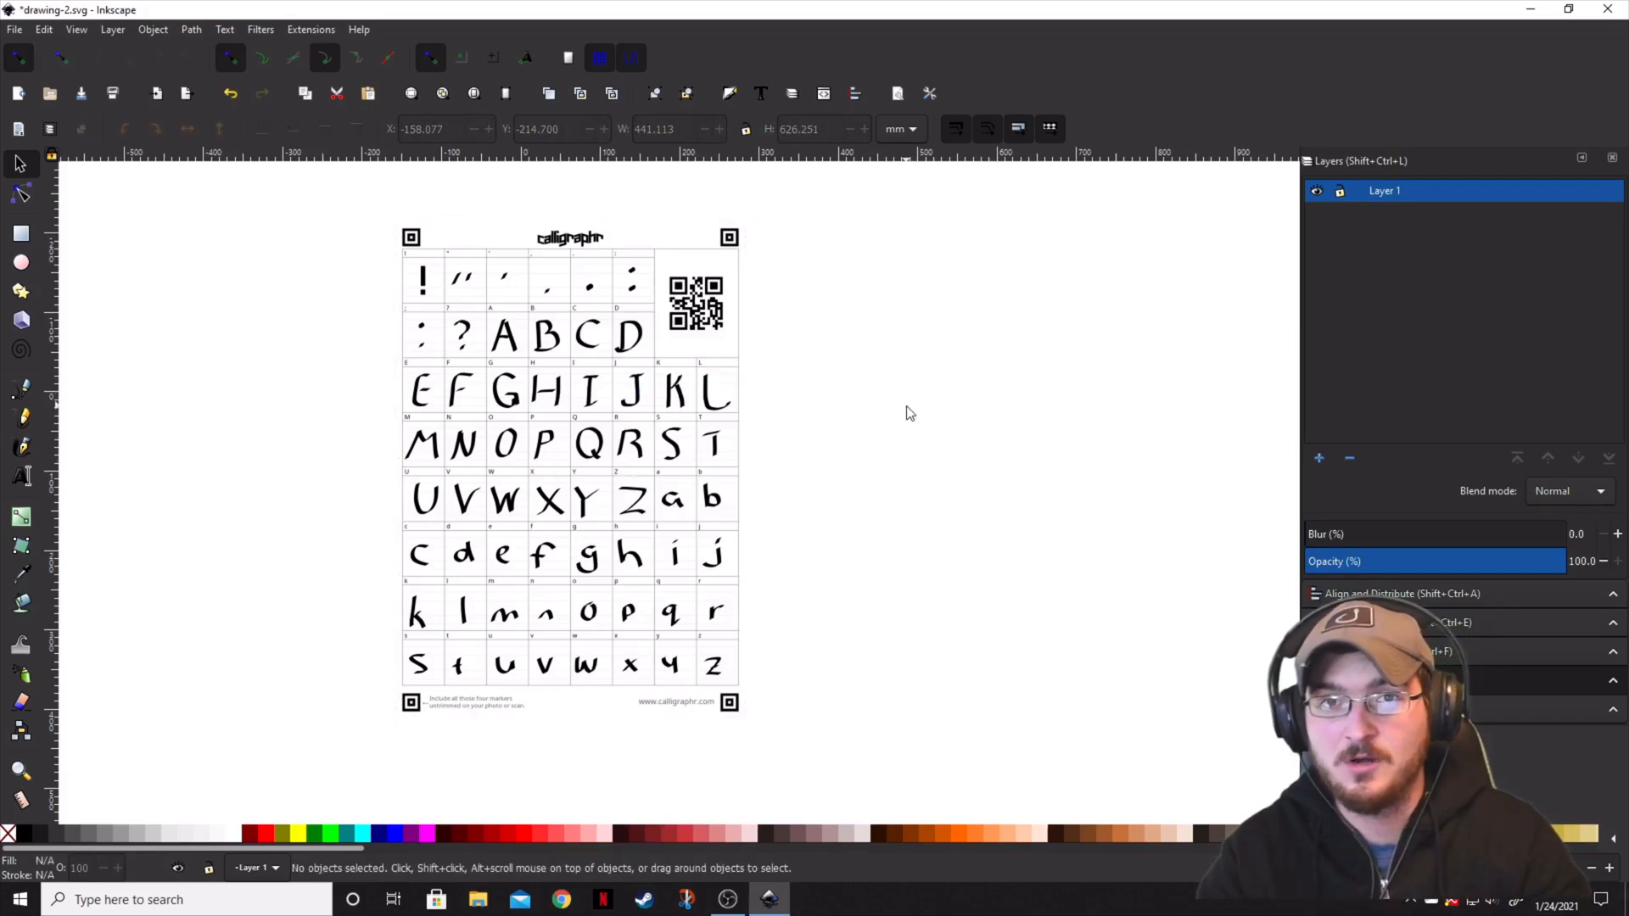
click(1321, 459)
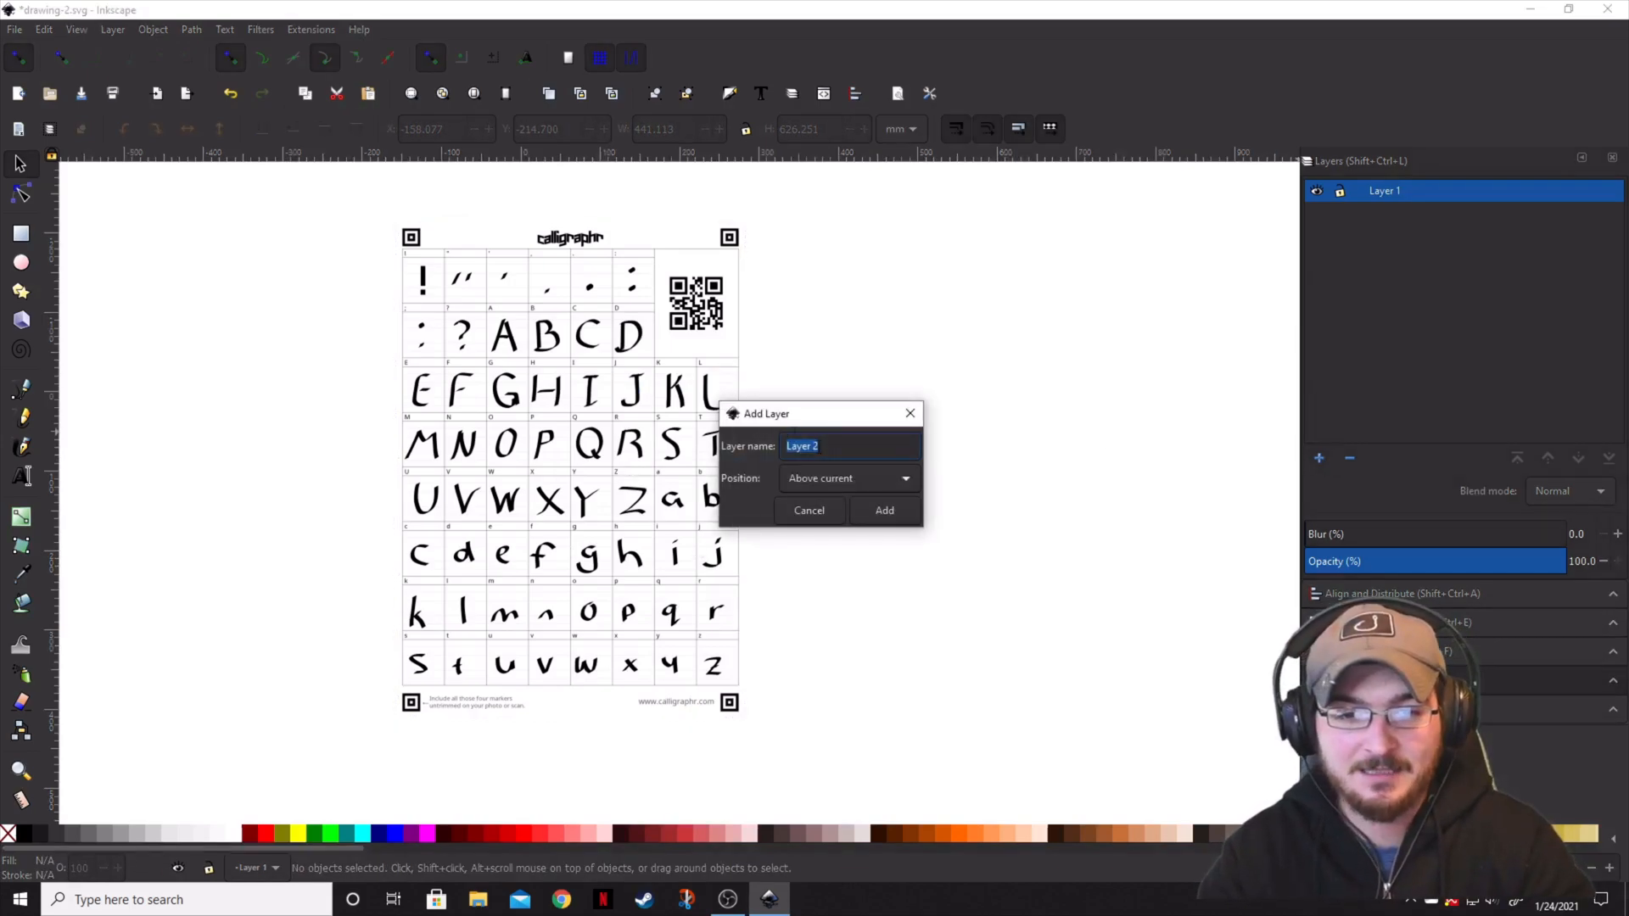
click(889, 510)
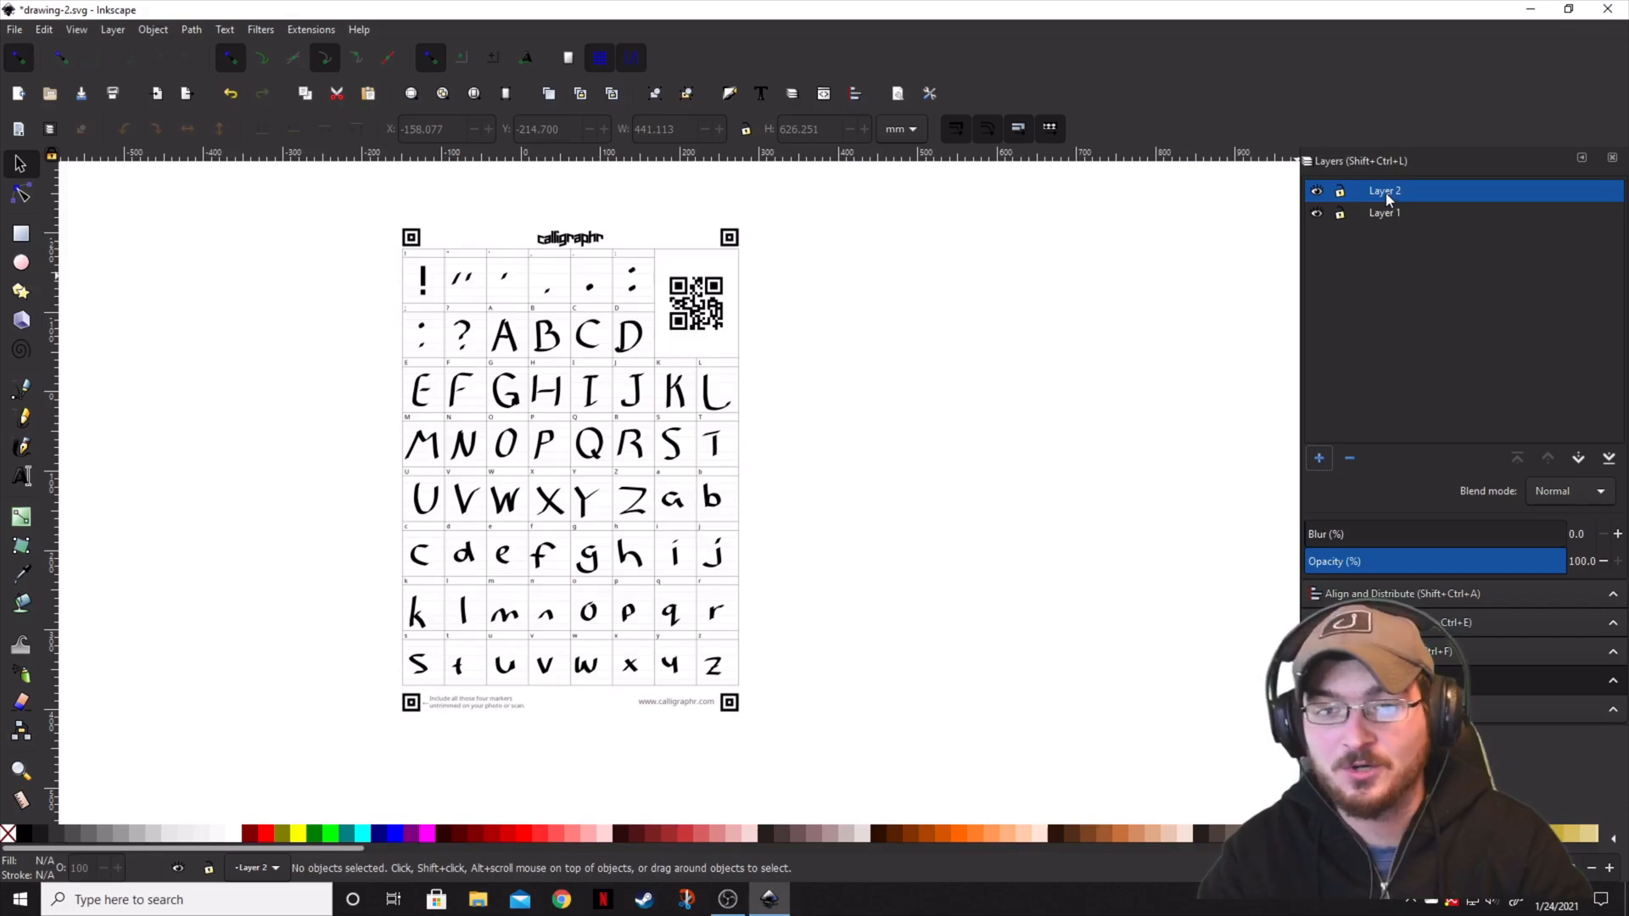
mouse_move(1388, 193)
mouse_down()
mouse_move(1387, 242)
mouse_move(1386, 185)
mouse_up()
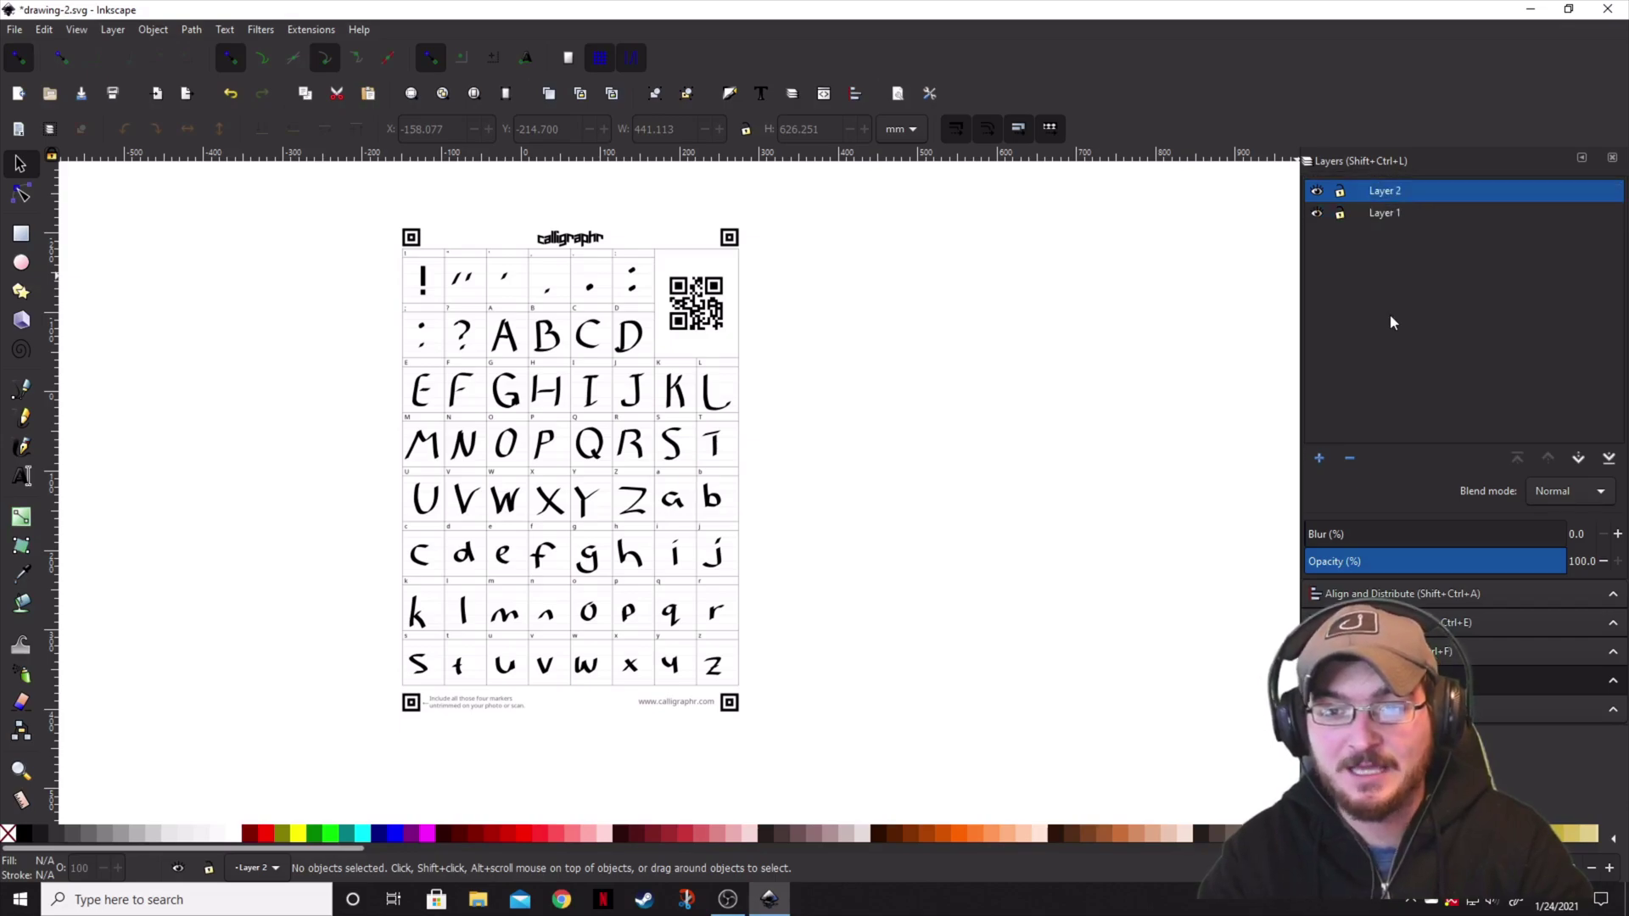
double_click(1386, 192)
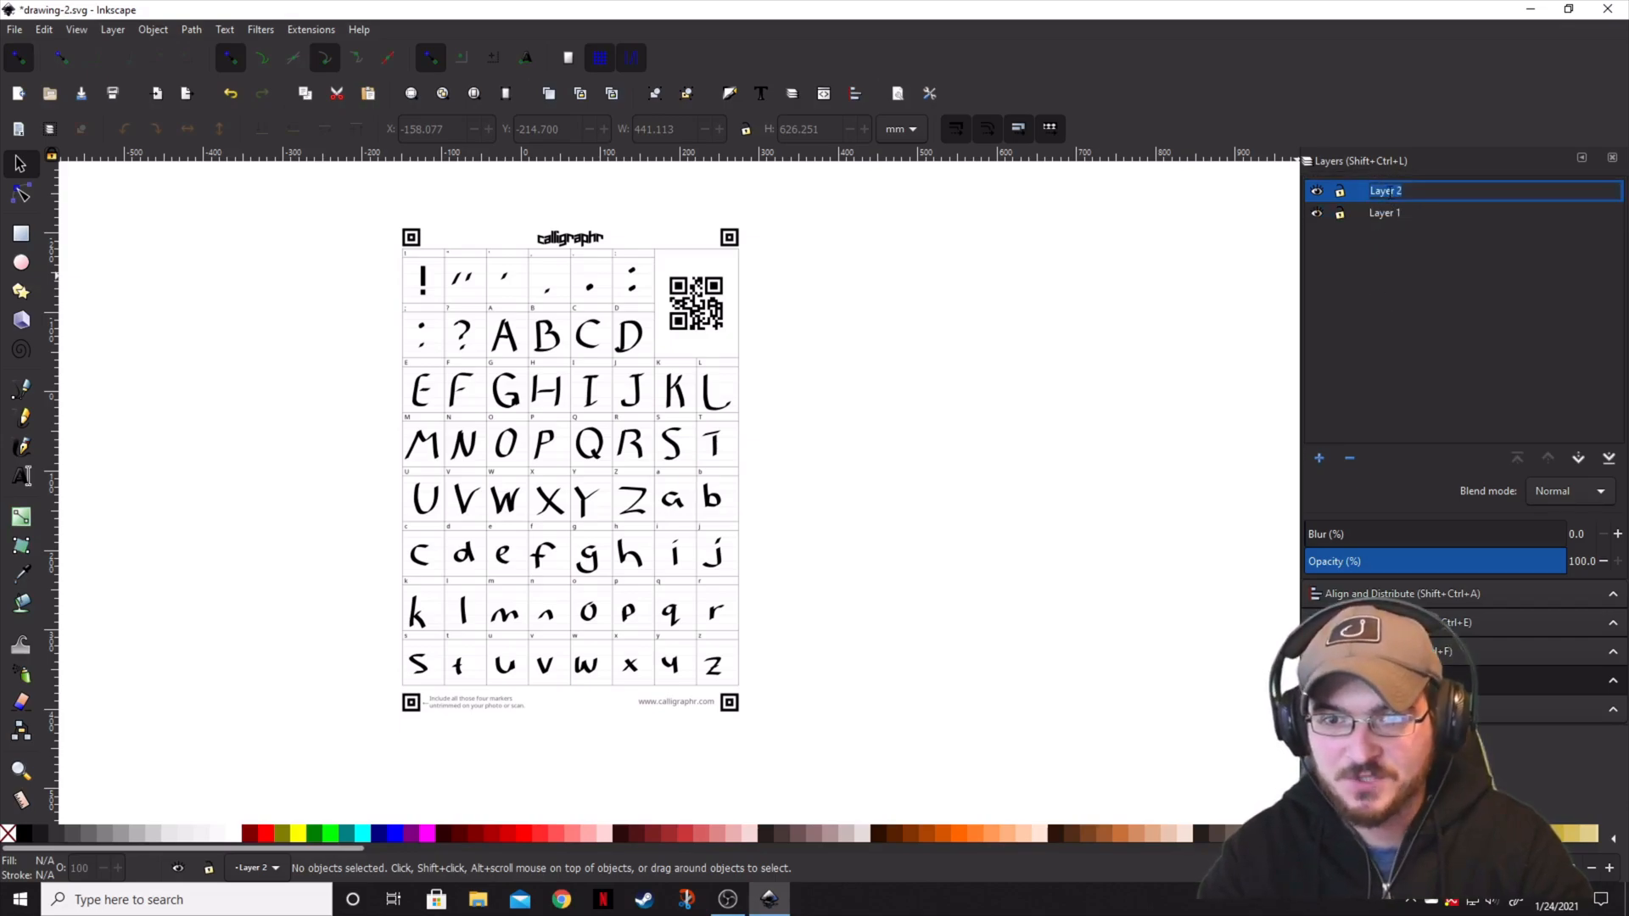
click(1406, 187)
- Paste the image copy onto Layer 2 beside the original and spread the two sheets apart
right_click(1067, 406)
click(1108, 495)
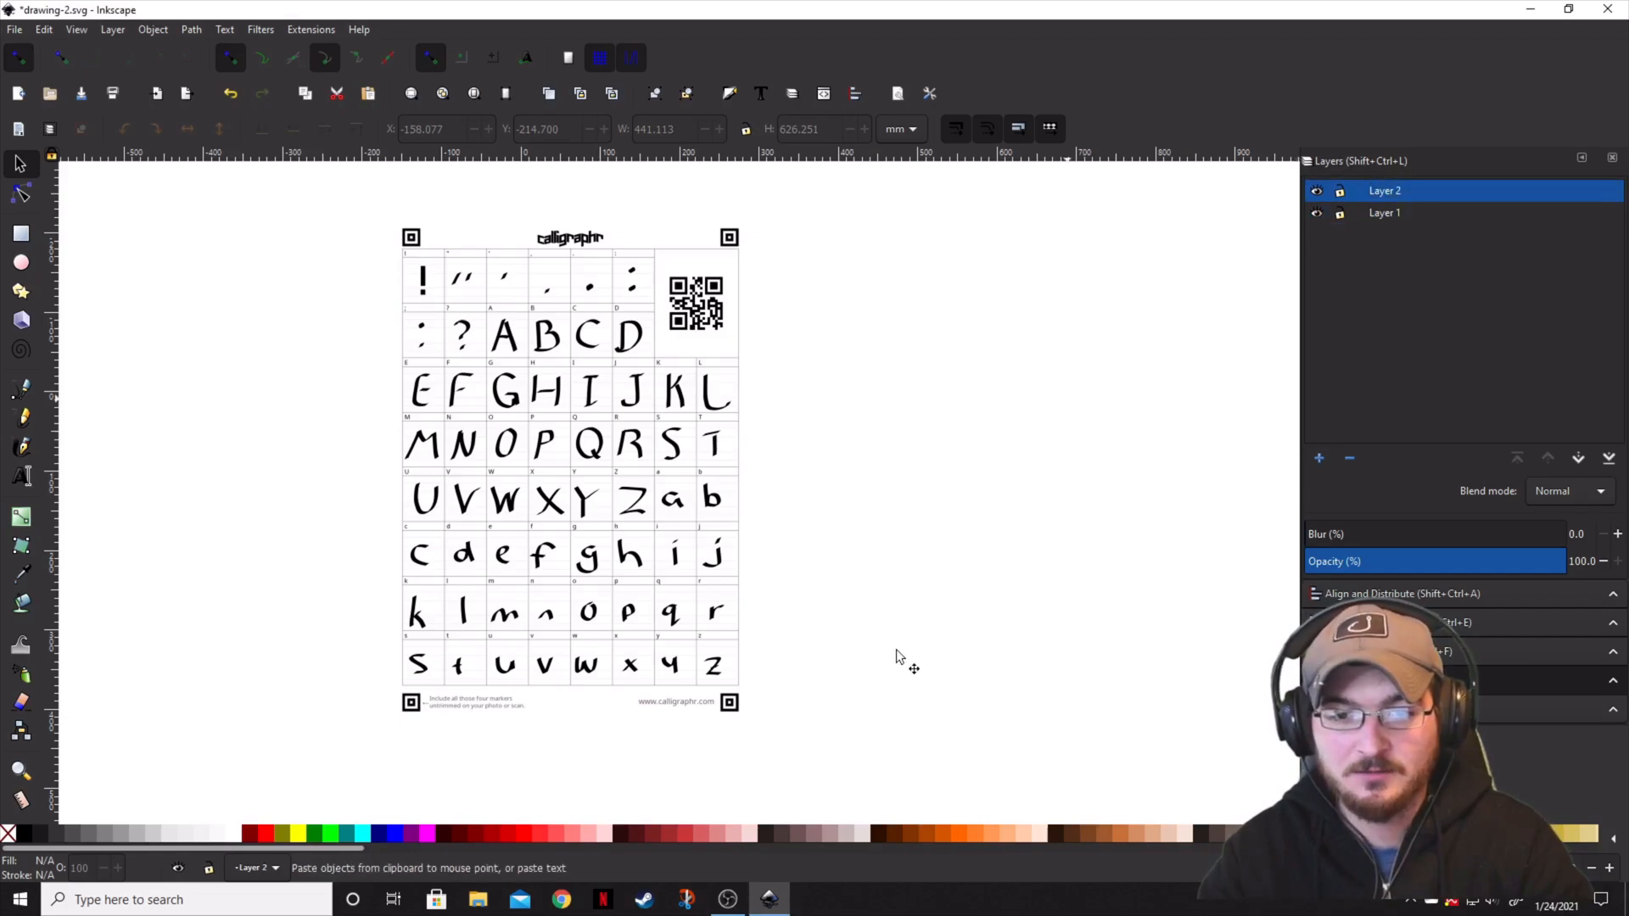
drag(874, 630, 1013, 615)
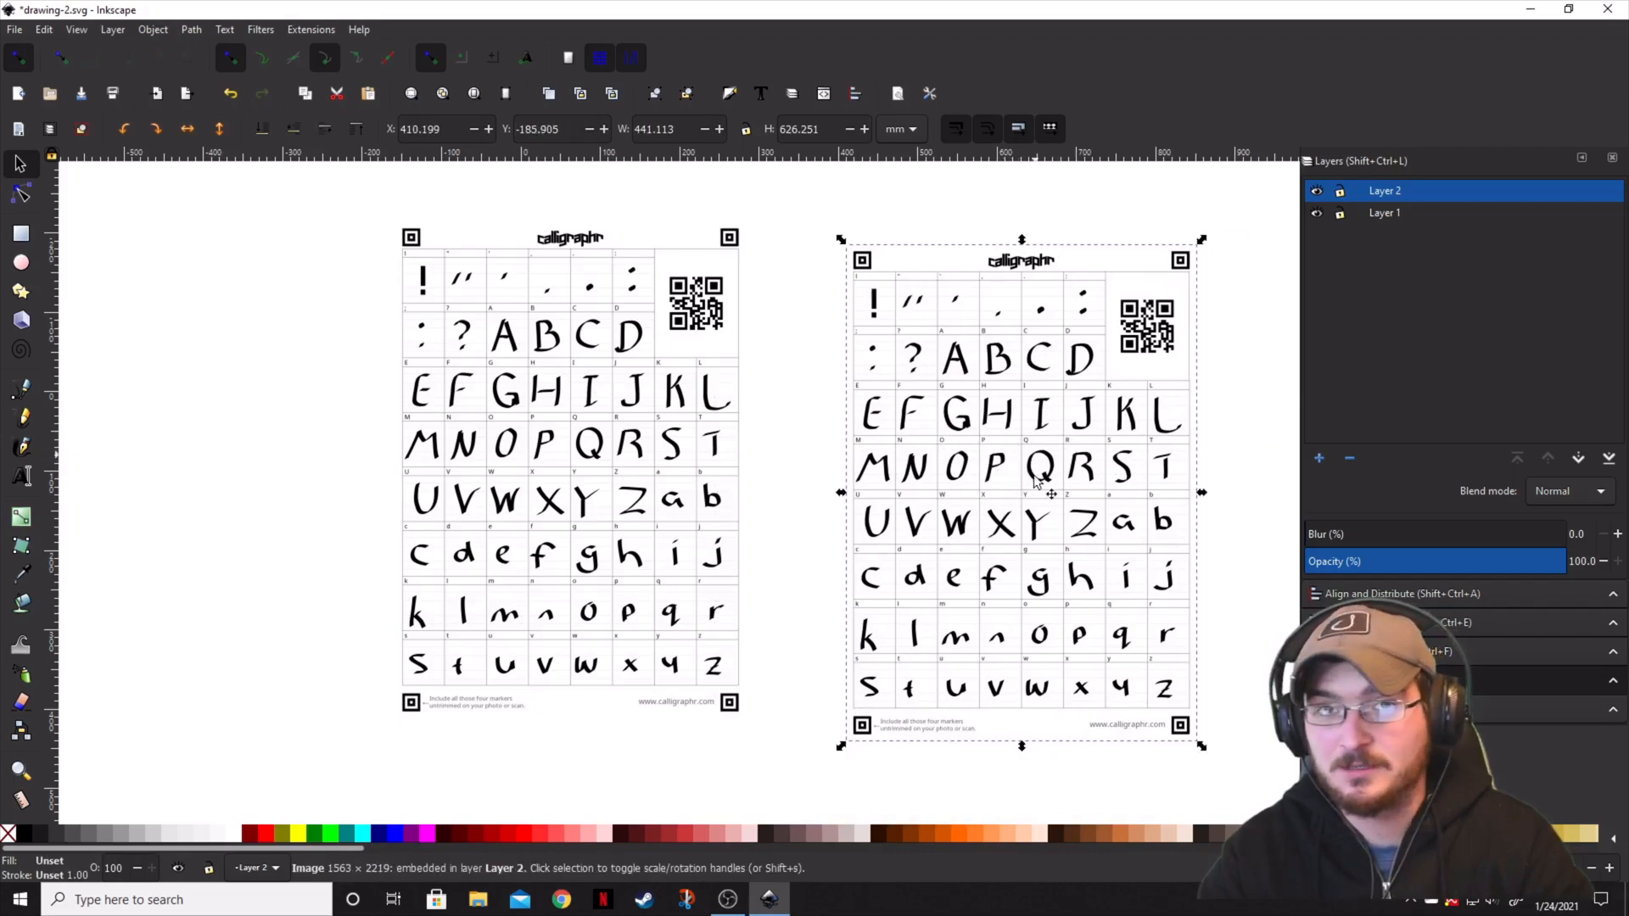
click(612, 487)
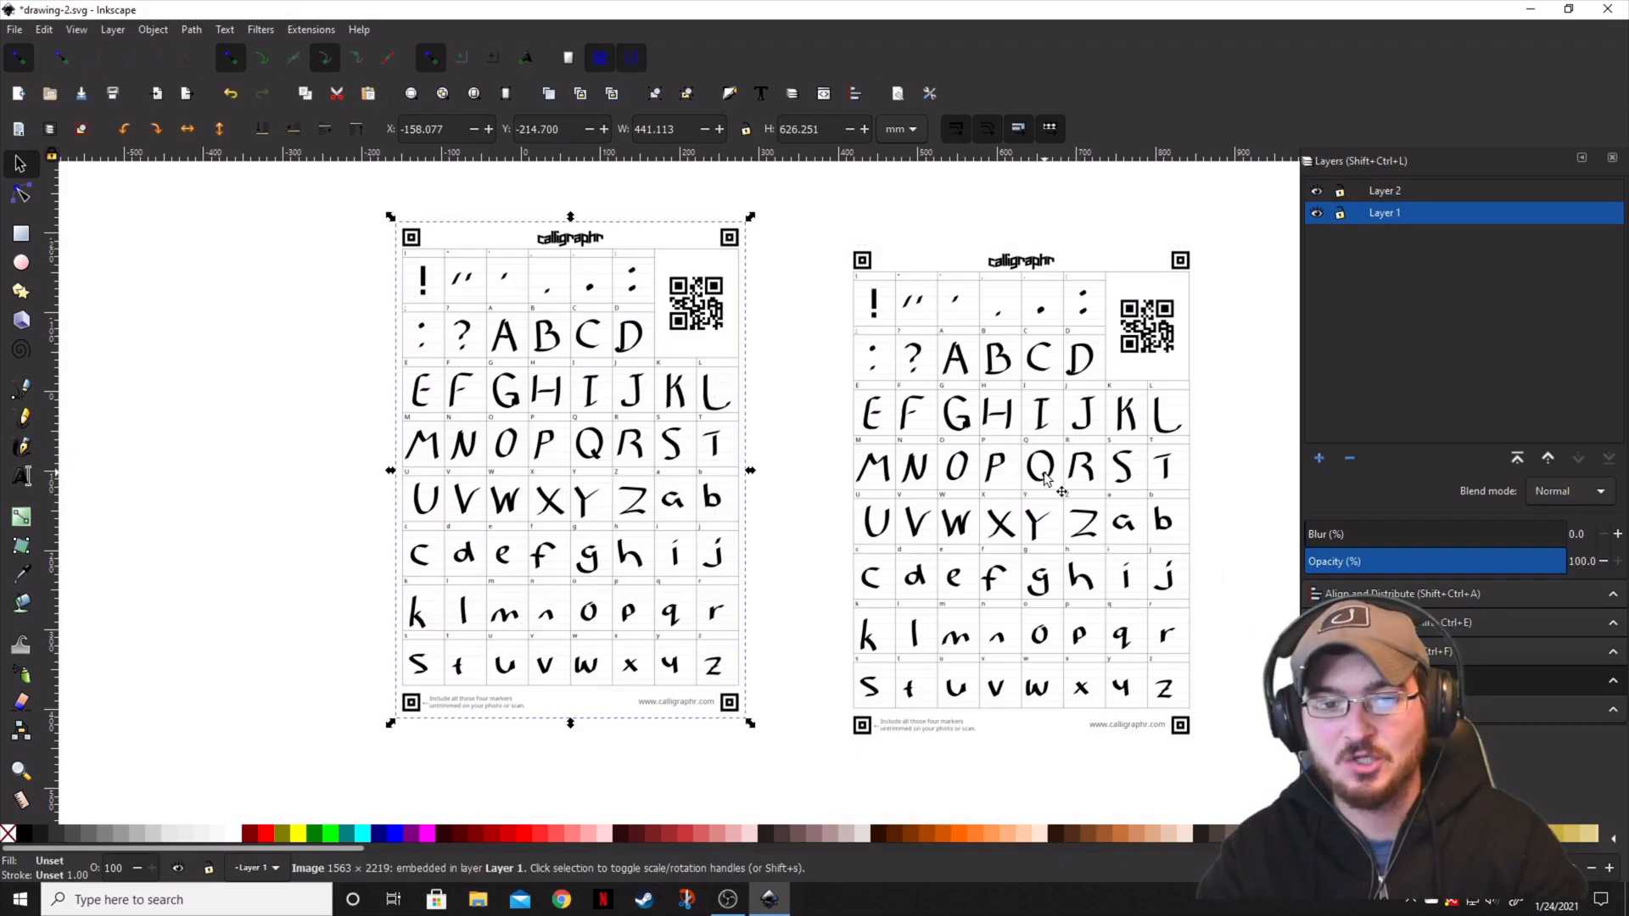
drag(688, 503, 514, 526)
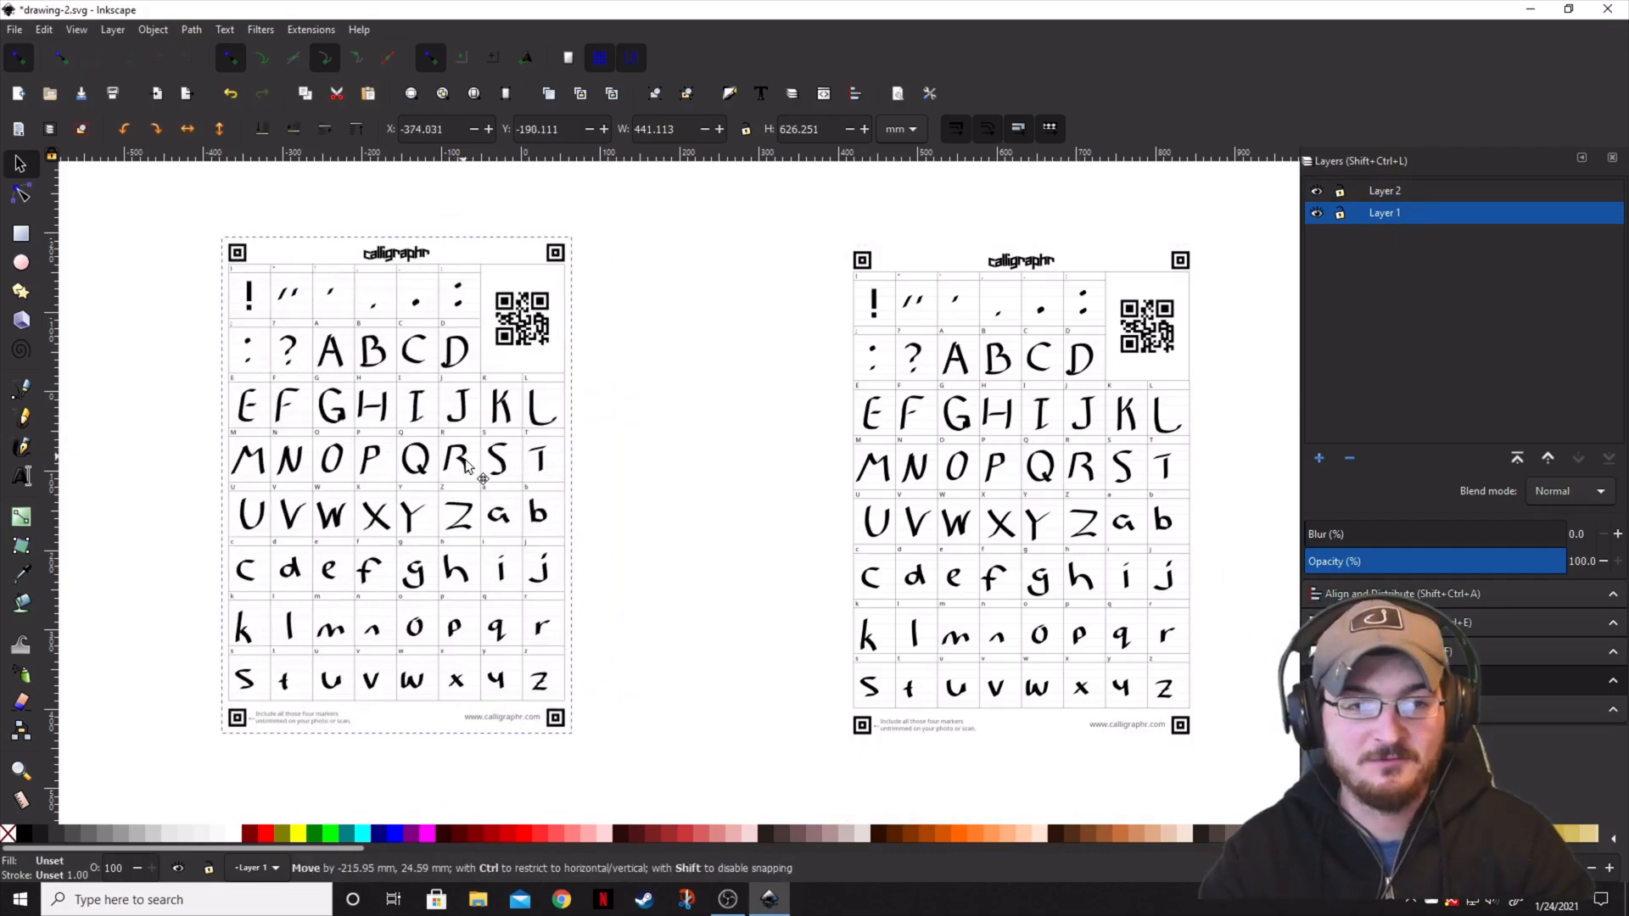
drag(1019, 503, 1064, 491)
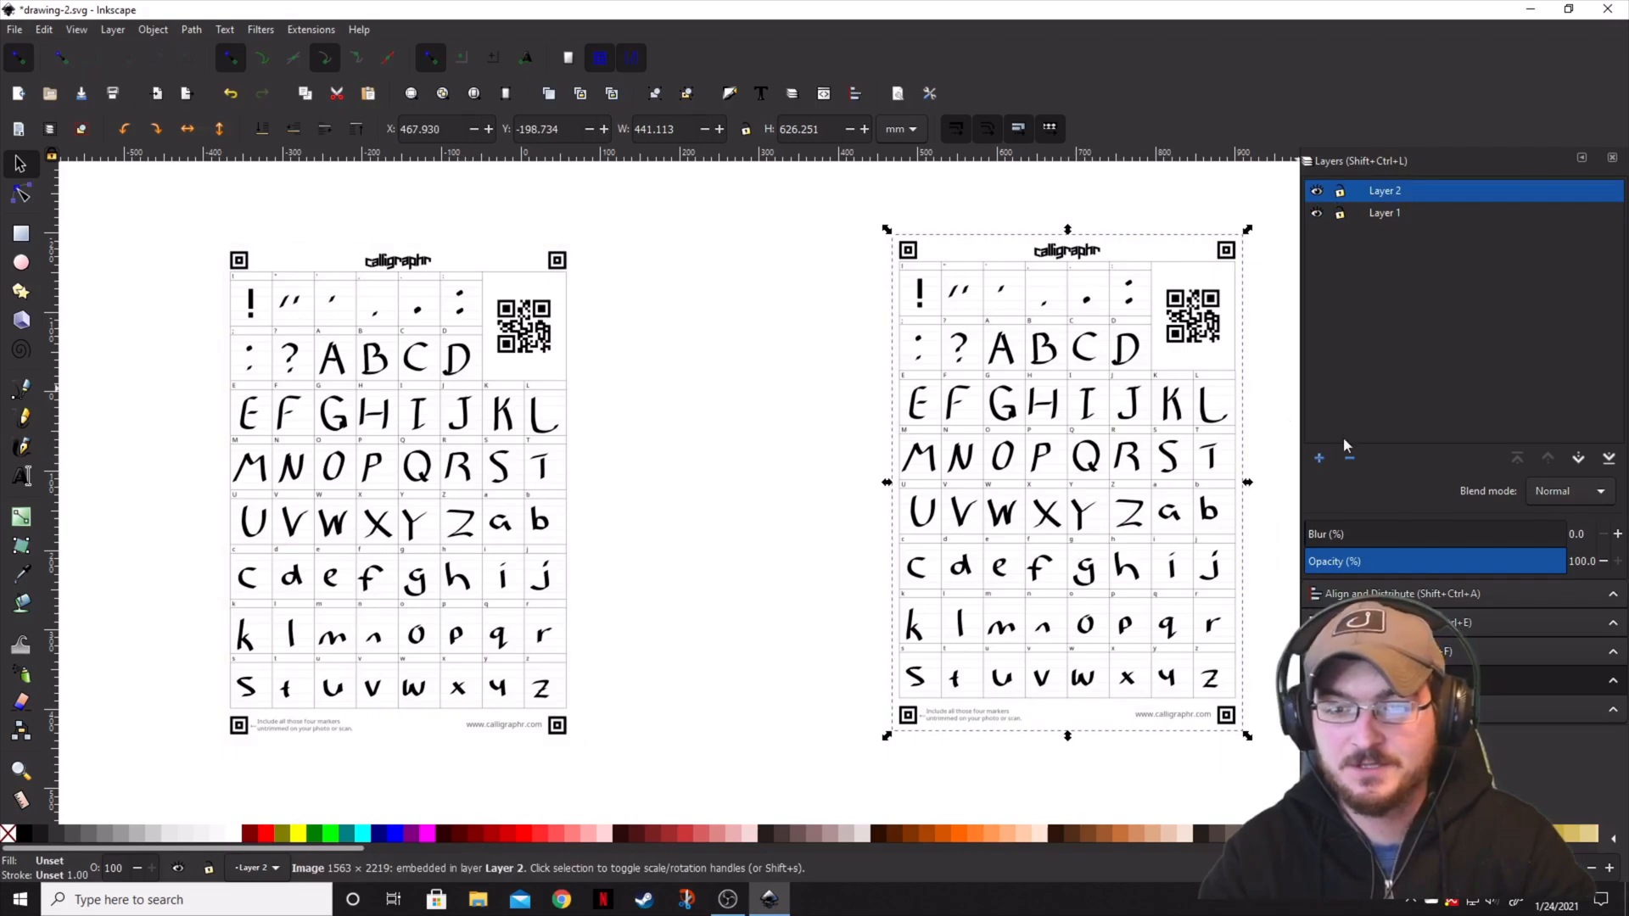
click(1319, 456)
- Create Layer 3 and draw a red circle between the two template sheets with the Ellipse tool
click(879, 509)
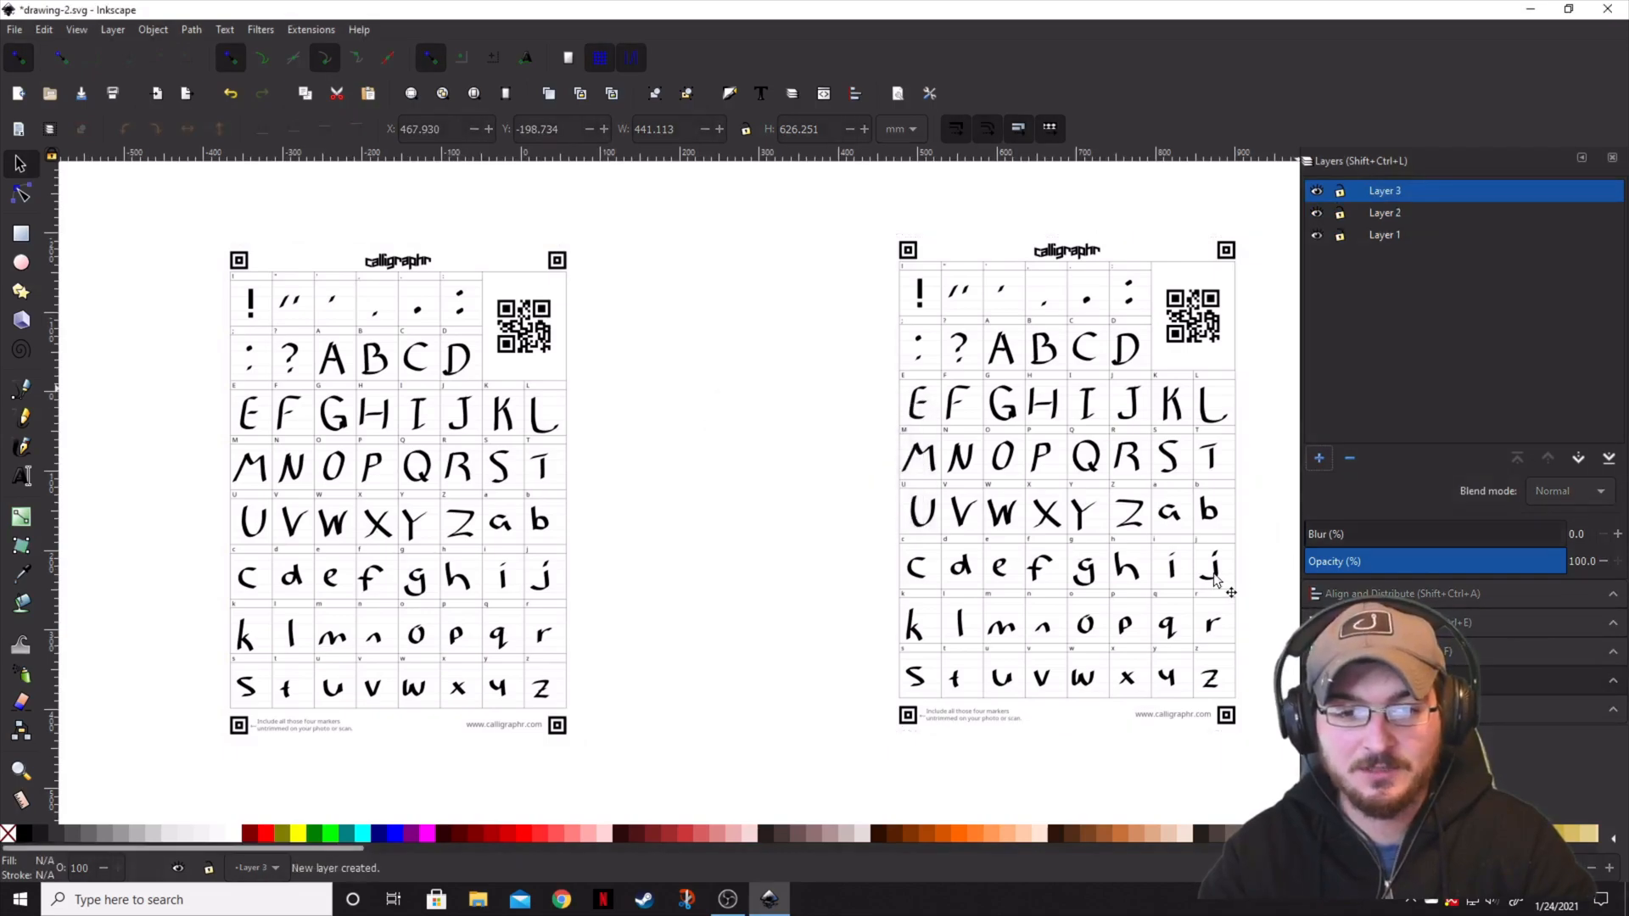
click(21, 263)
drag(649, 421, 777, 491)
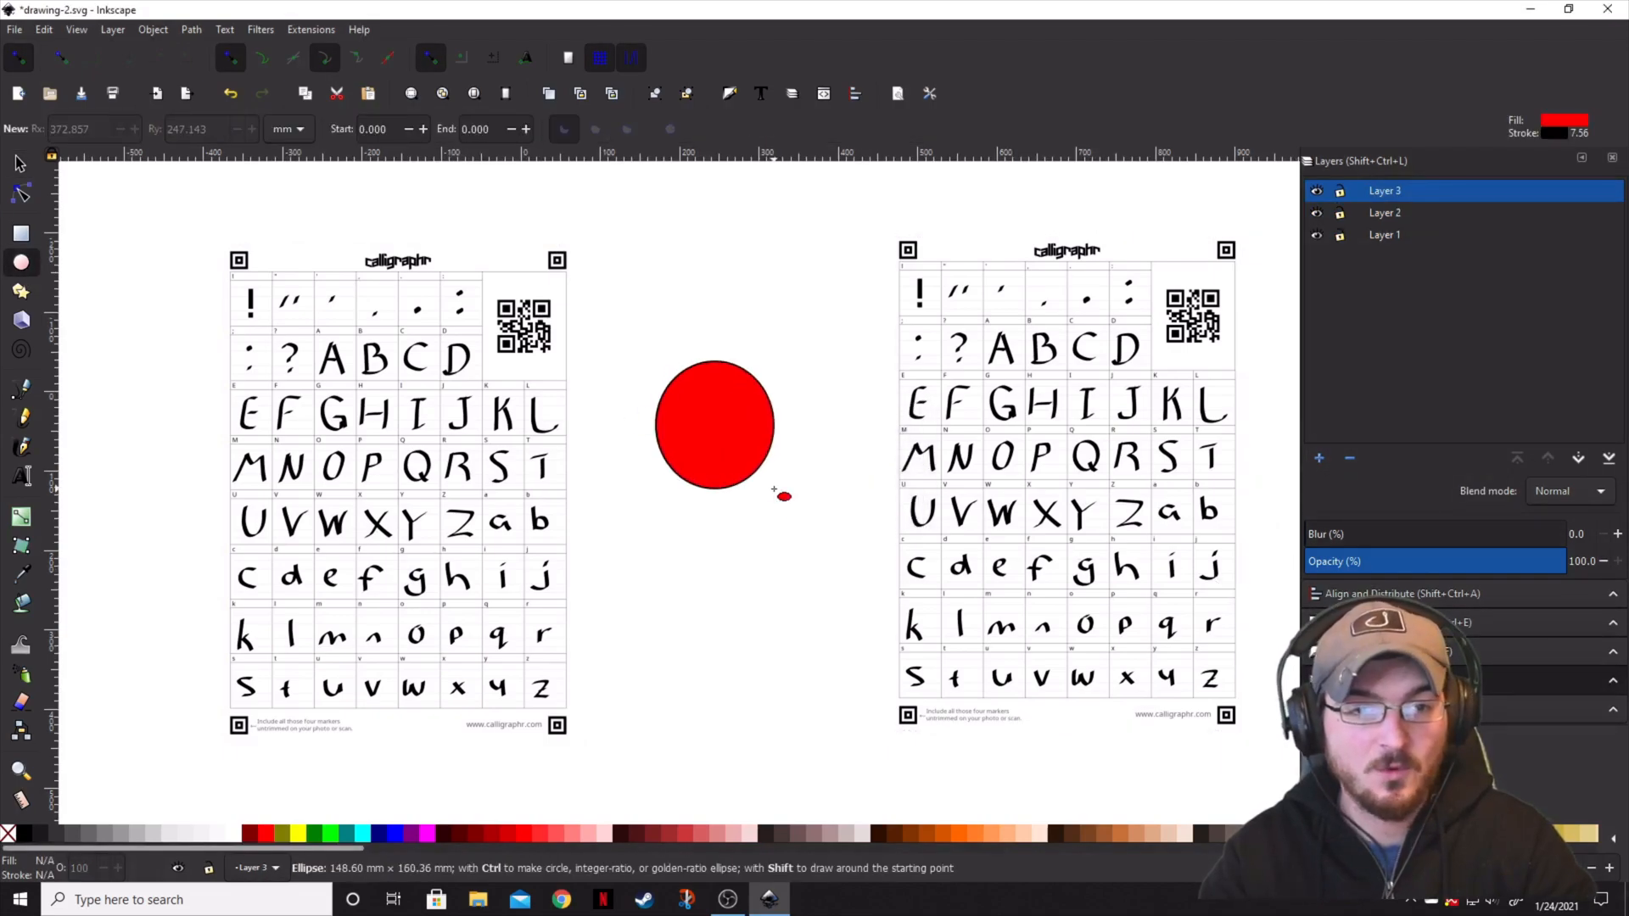
click(22, 163)
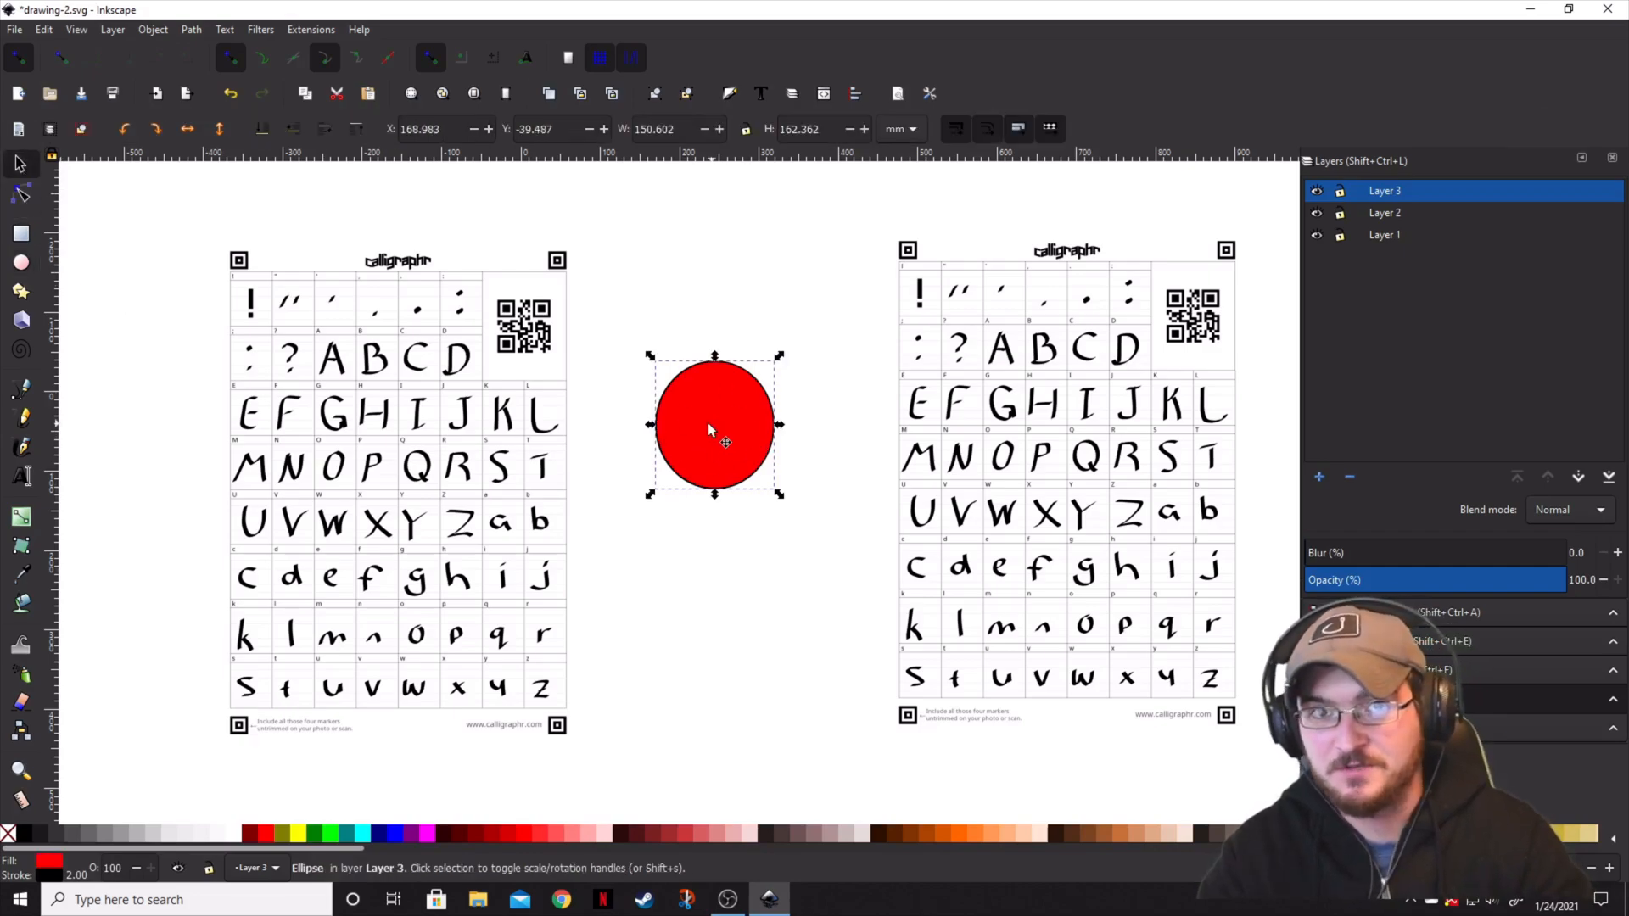
click(1019, 462)
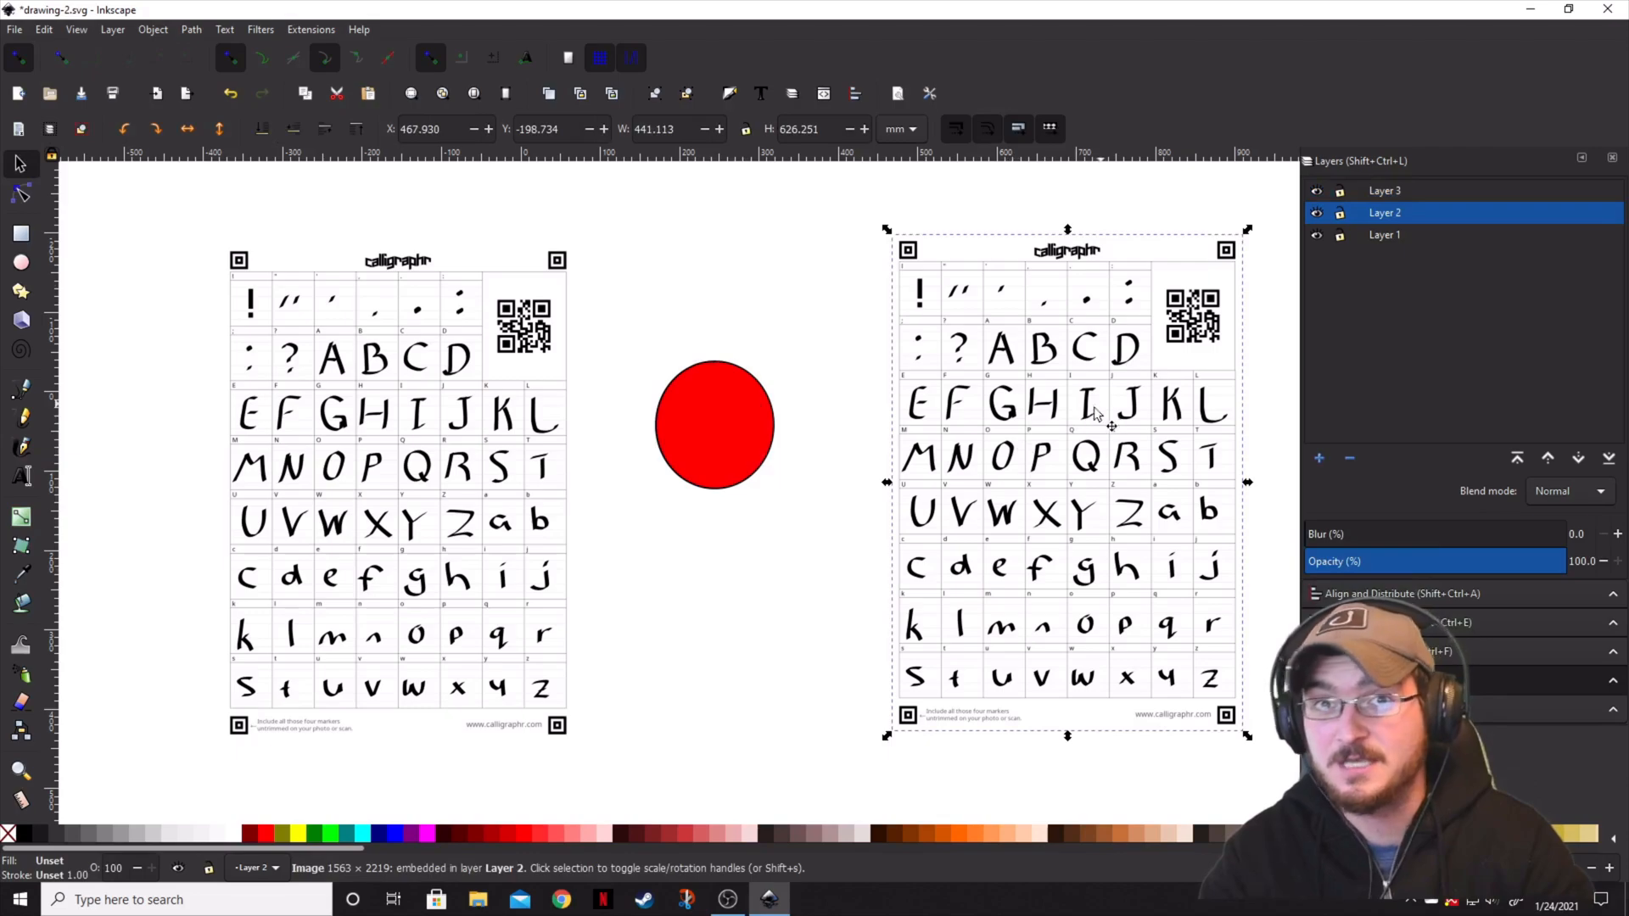
click(509, 440)
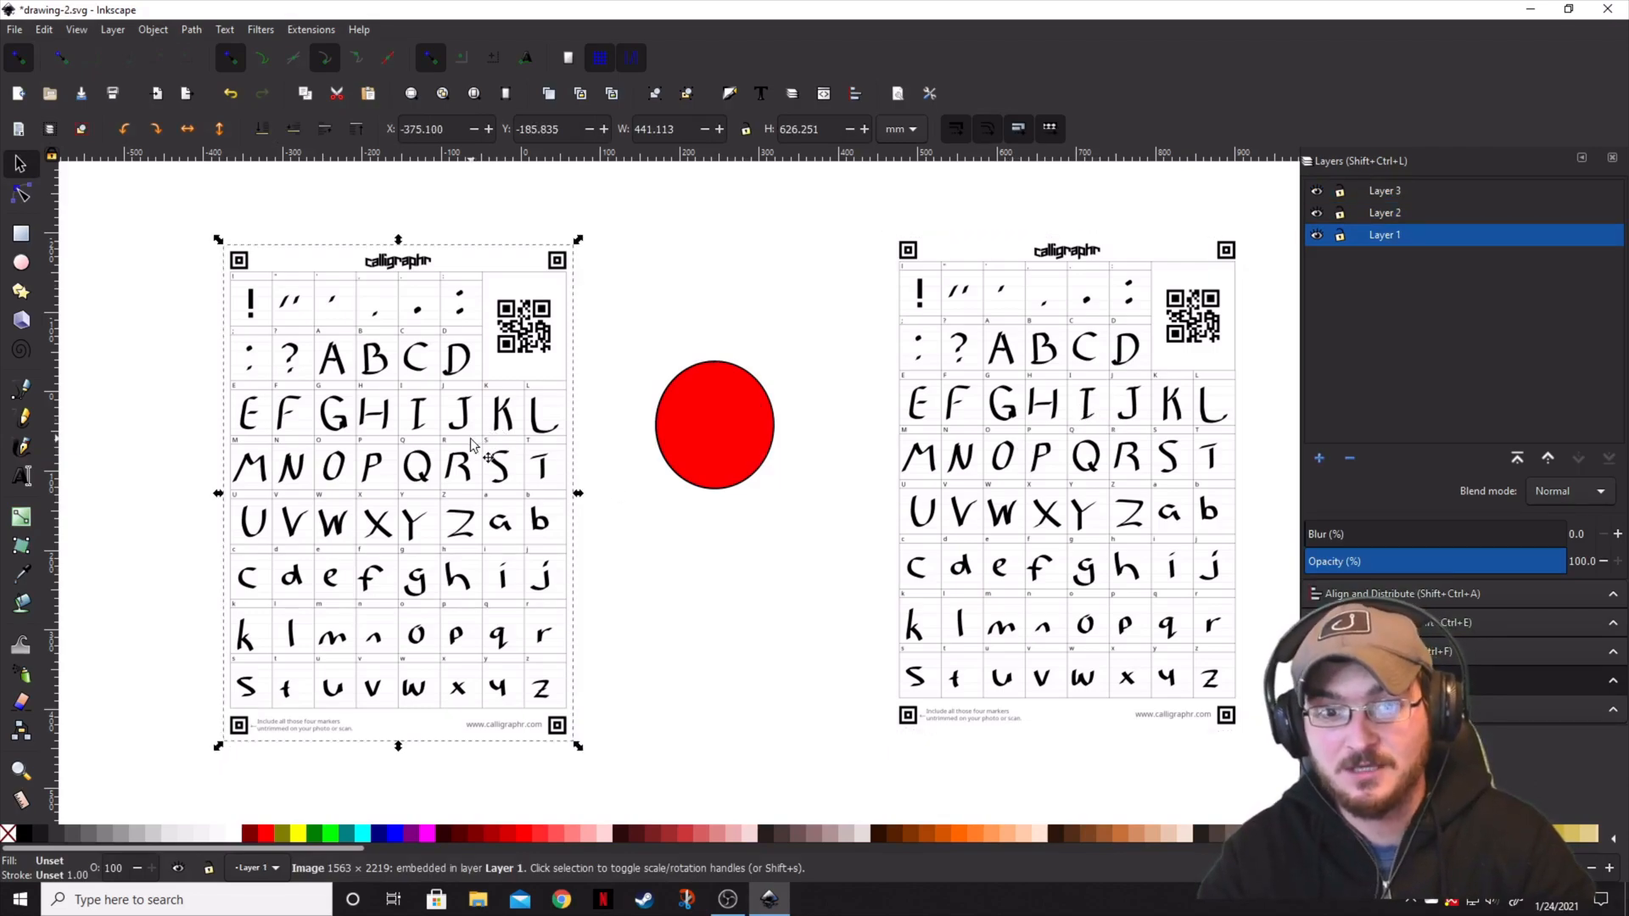
- Select both template sheets together and show the Fill and Stroke settings
shift+click(1095, 500)
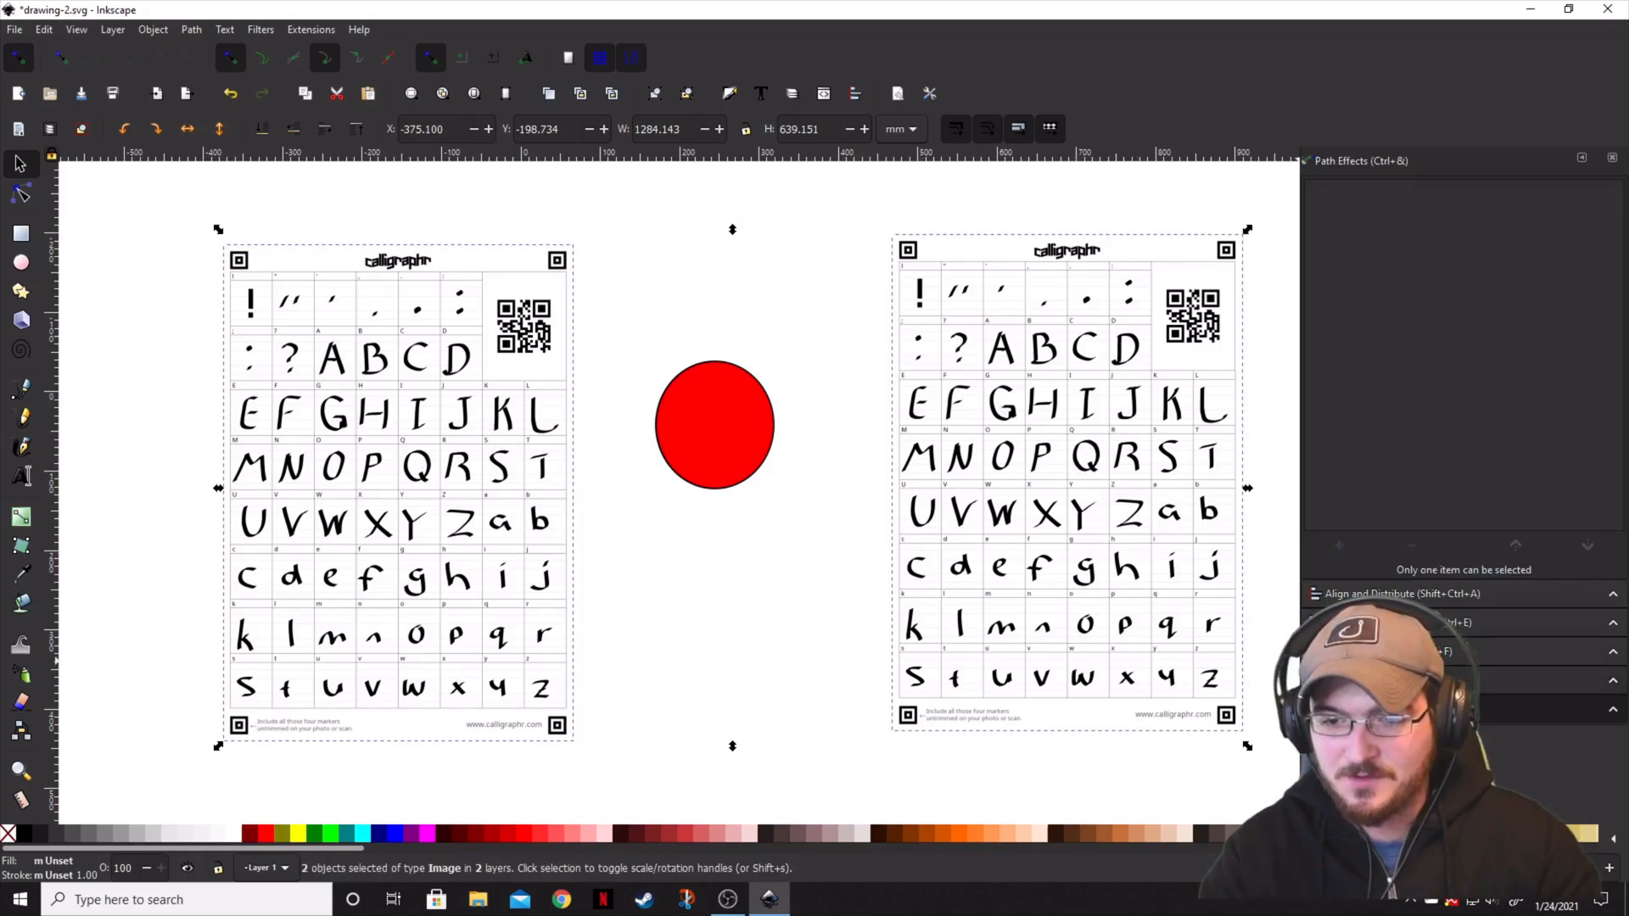
click(1528, 651)
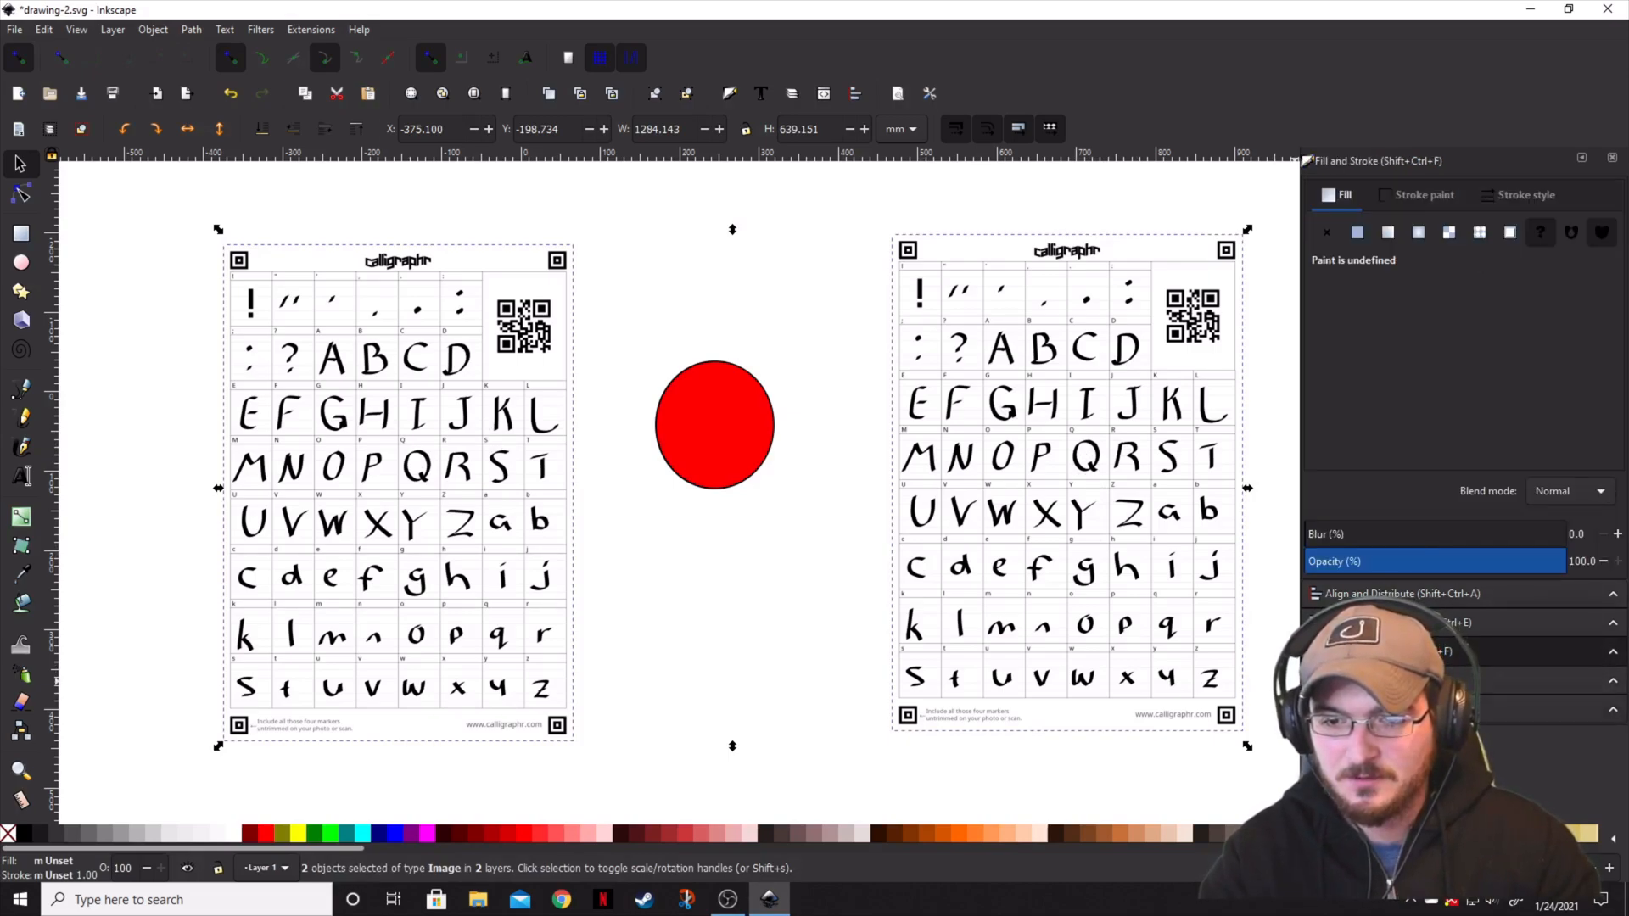
- Align the sheets onto each other, move the red circle onto the letter grid, and select everything
click(1400, 593)
click(1468, 292)
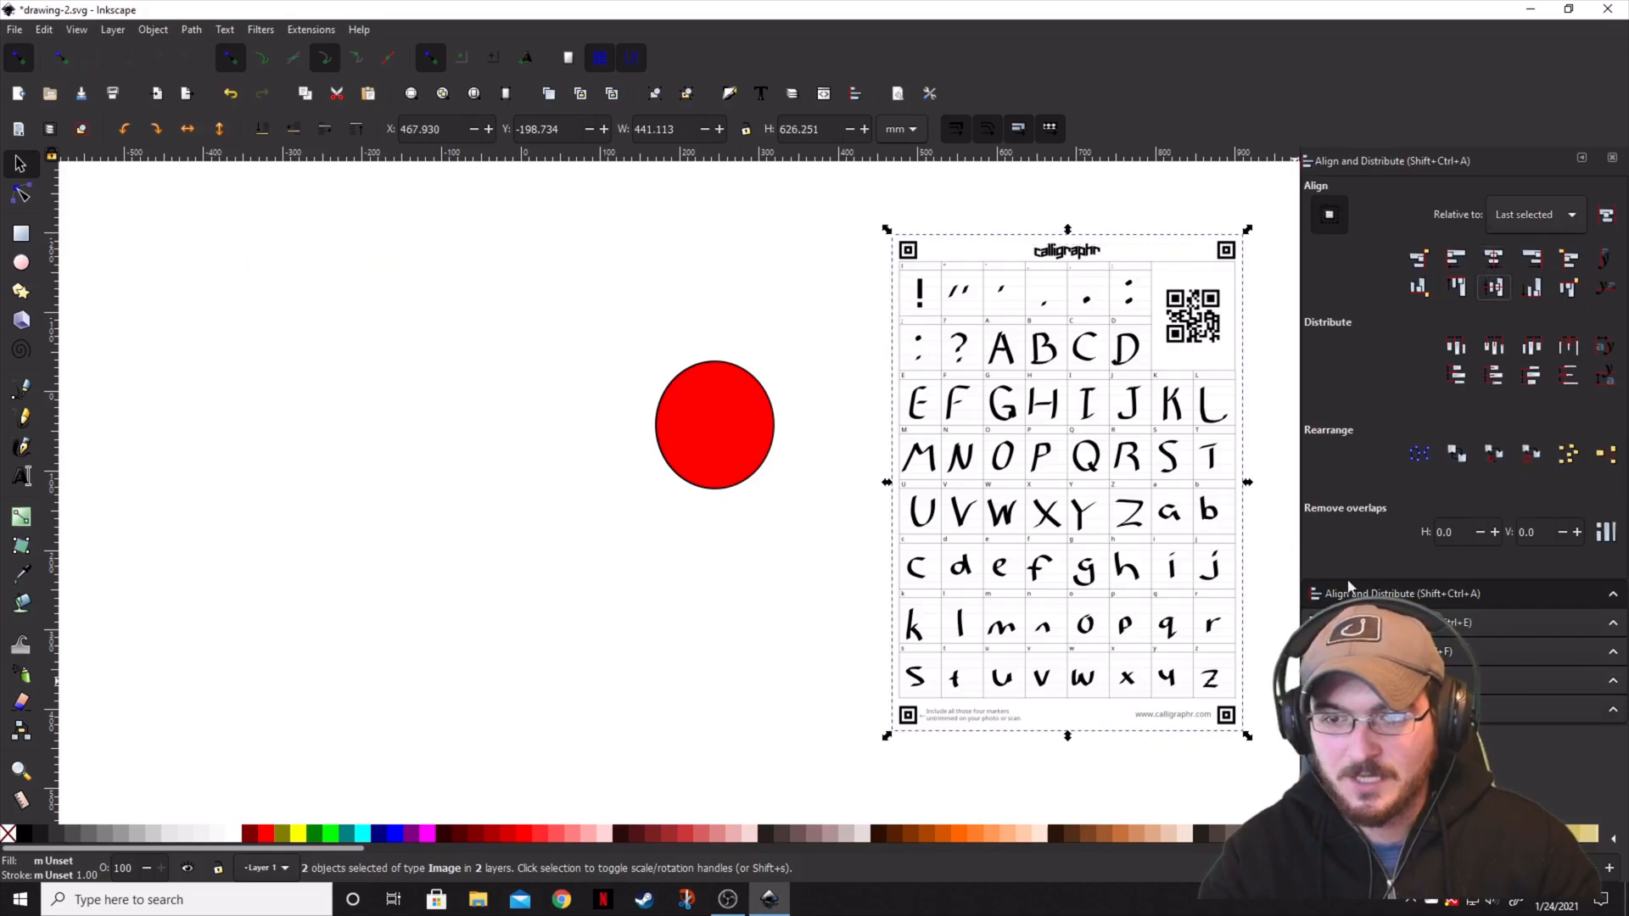
drag(744, 447, 1105, 472)
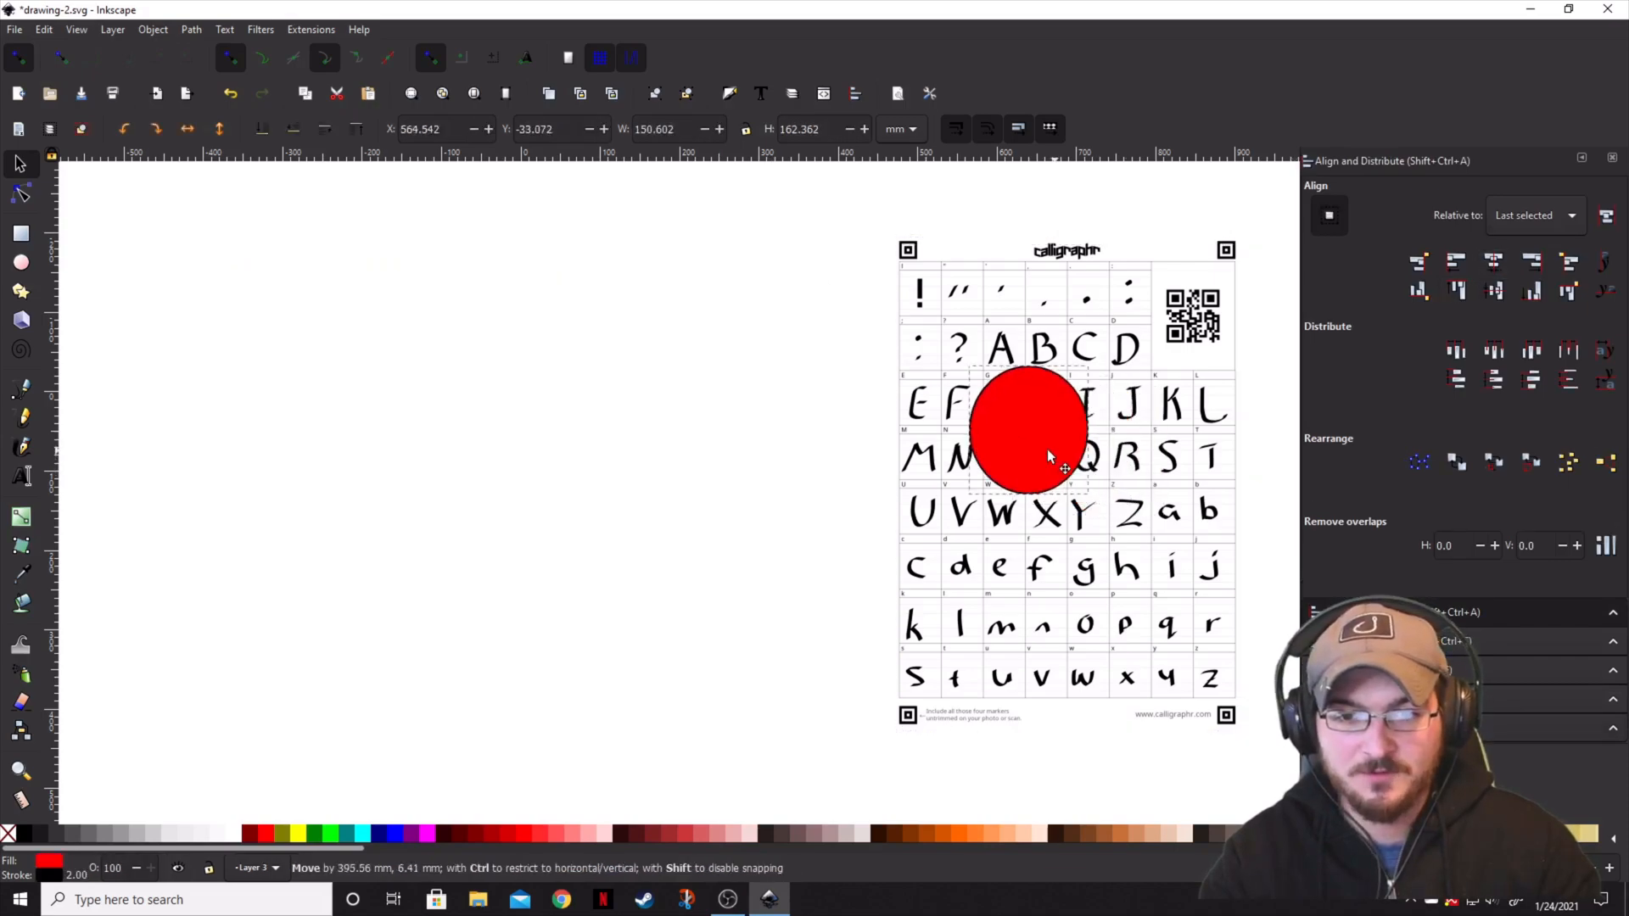
click(616, 442)
scroll(510, 420, down, 2)
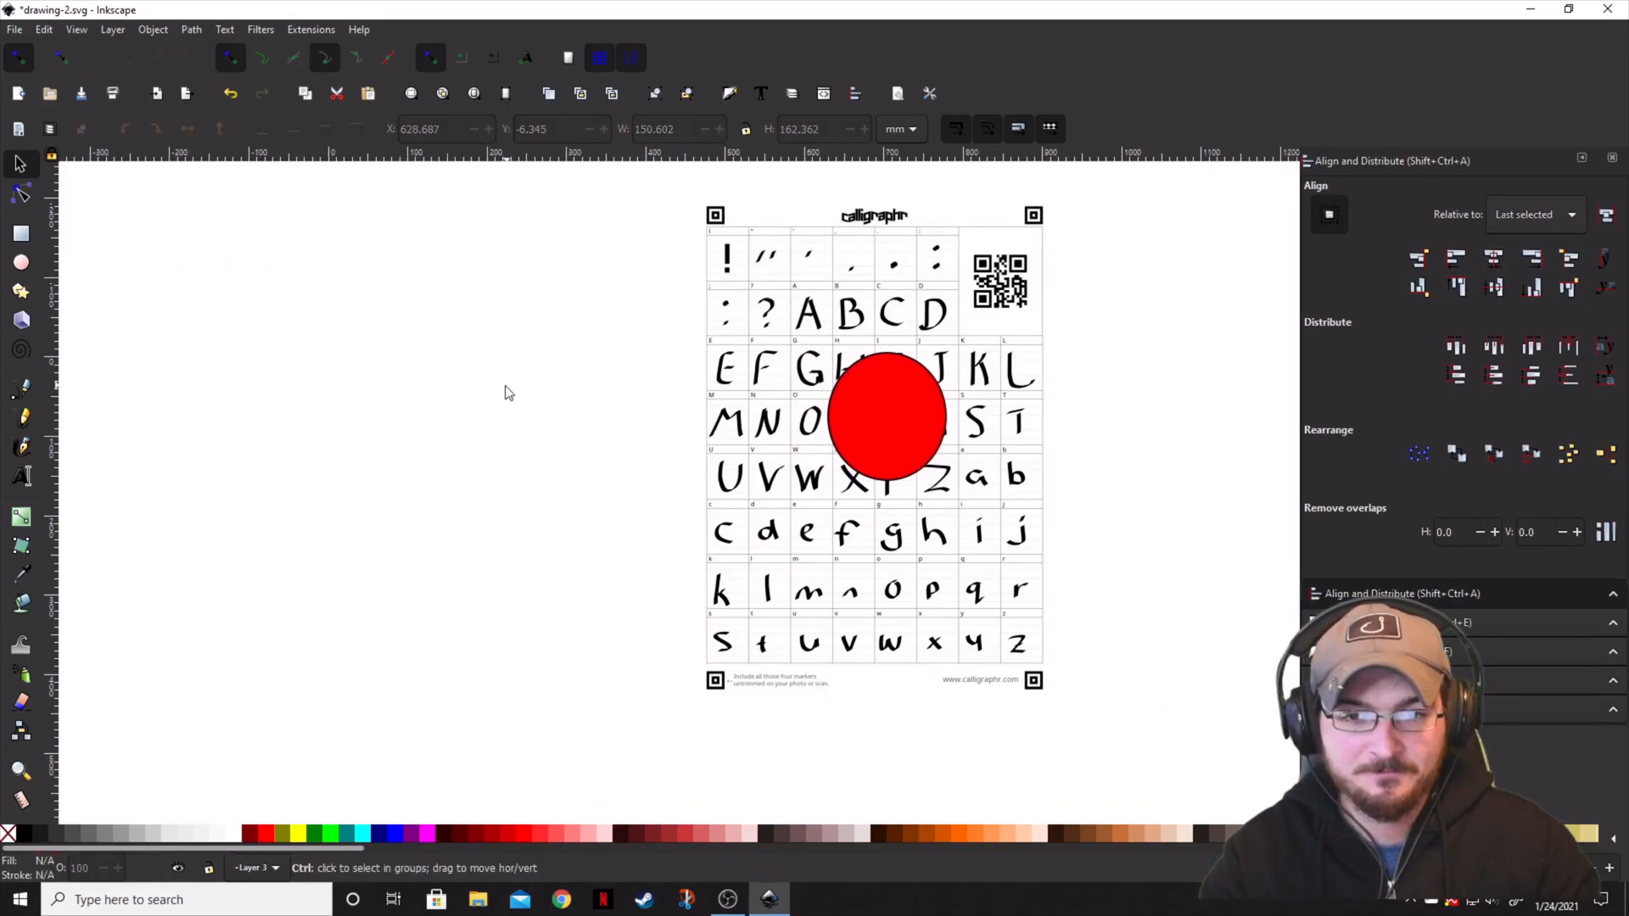
drag(1021, 697, 589, 293)
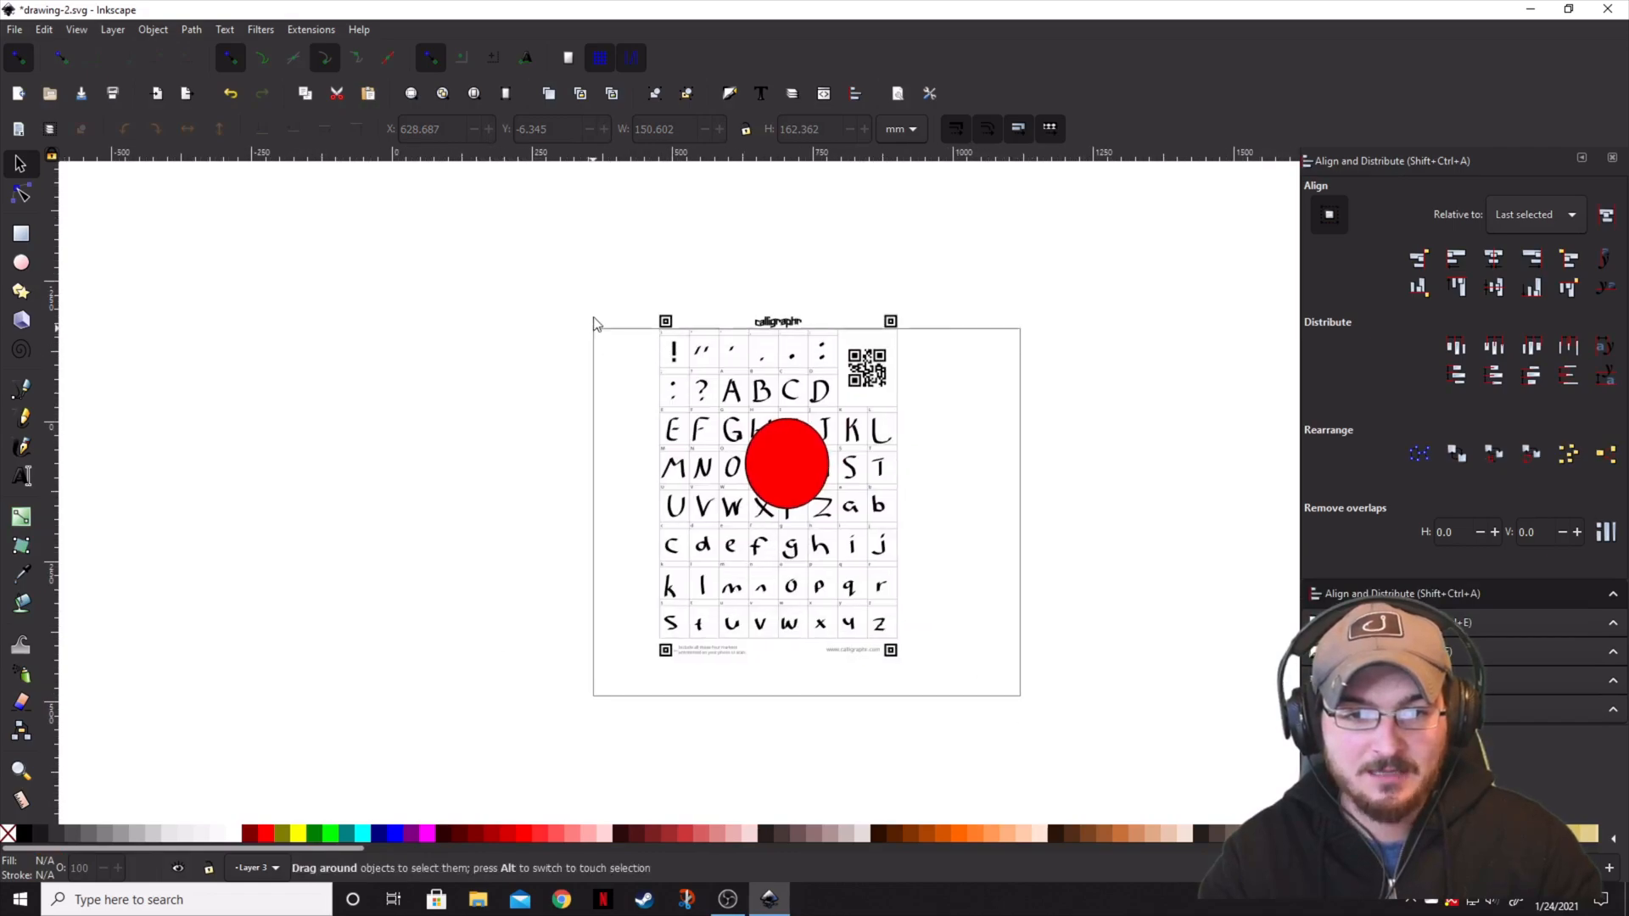
- Save the drawing as Plain SVG, replacing the existing drawing-2.svg
click(14, 29)
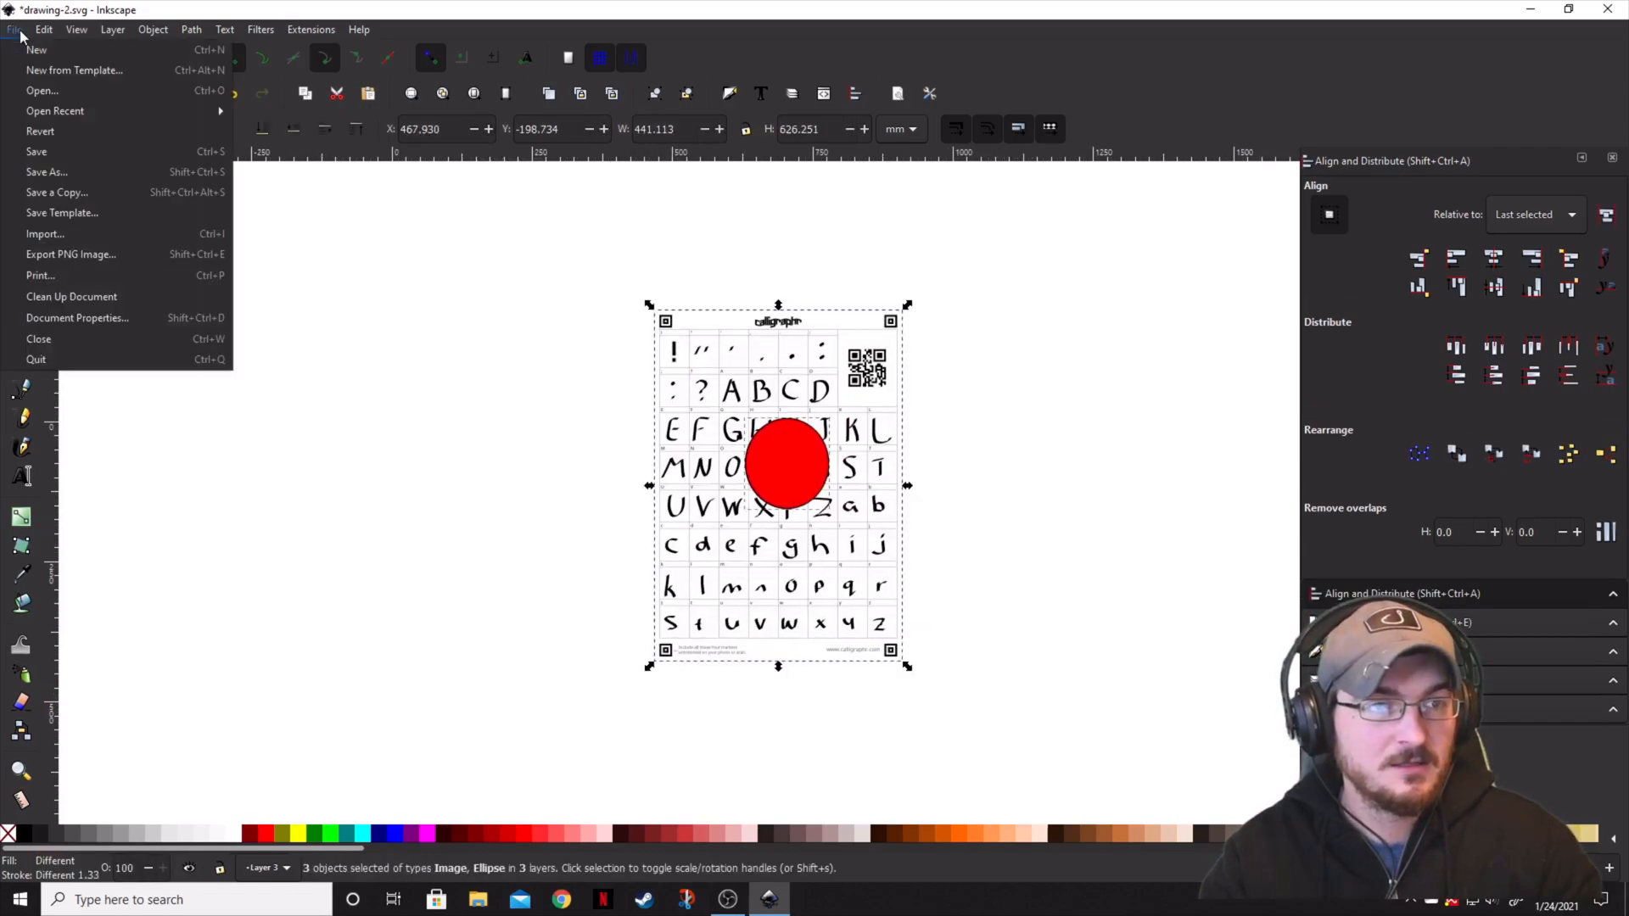
click(46, 172)
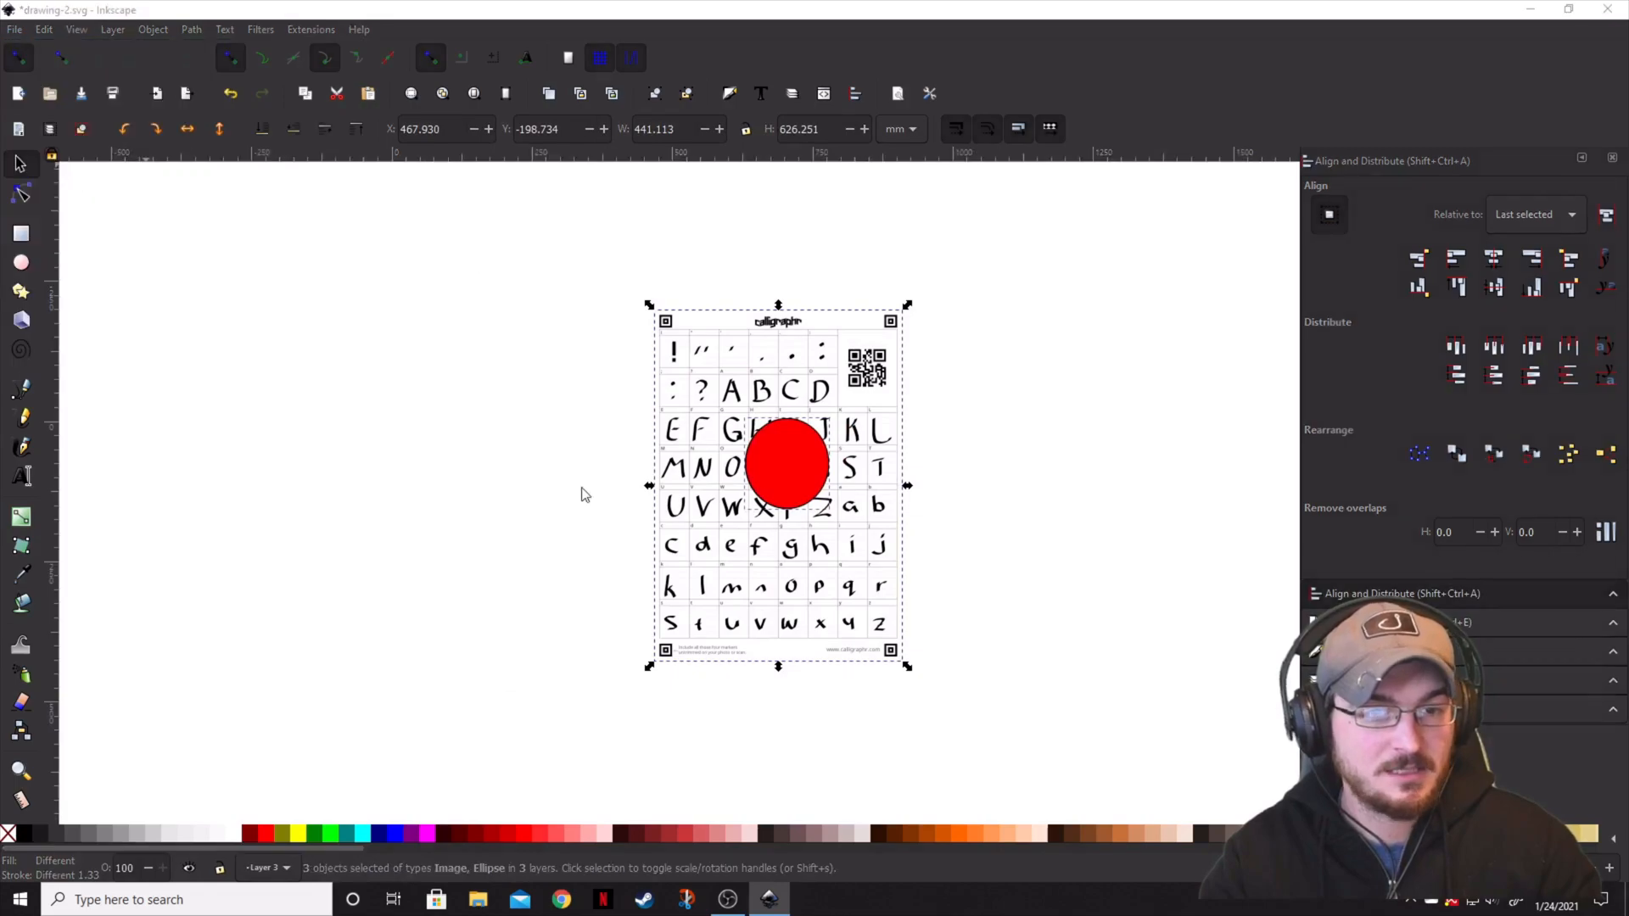
click(329, 626)
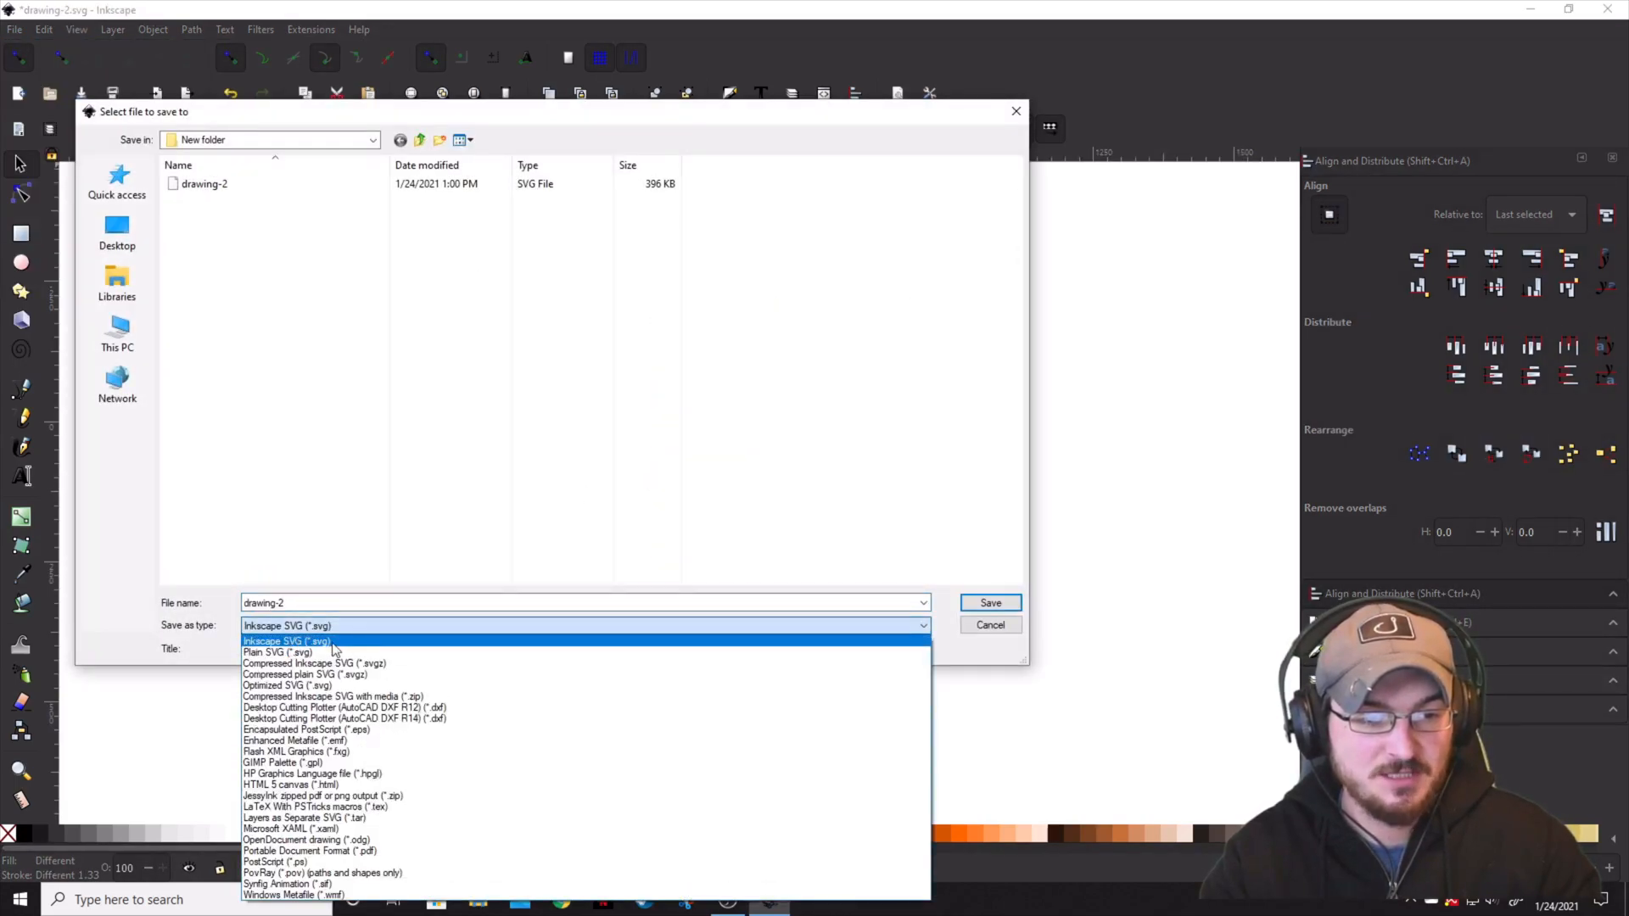
click(306, 653)
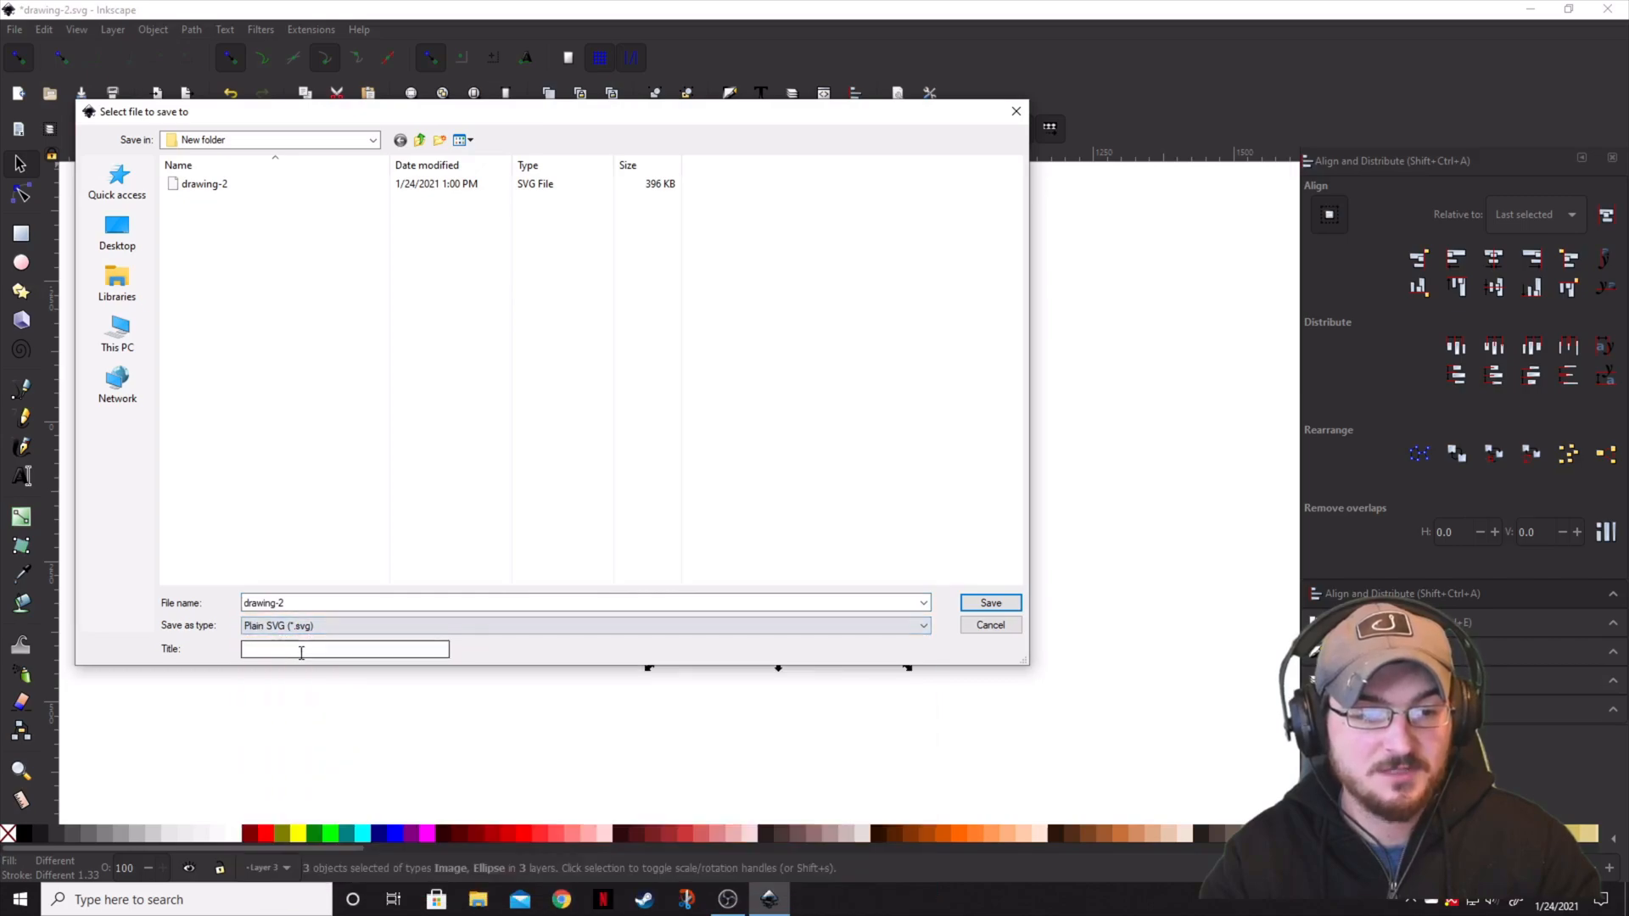
click(990, 603)
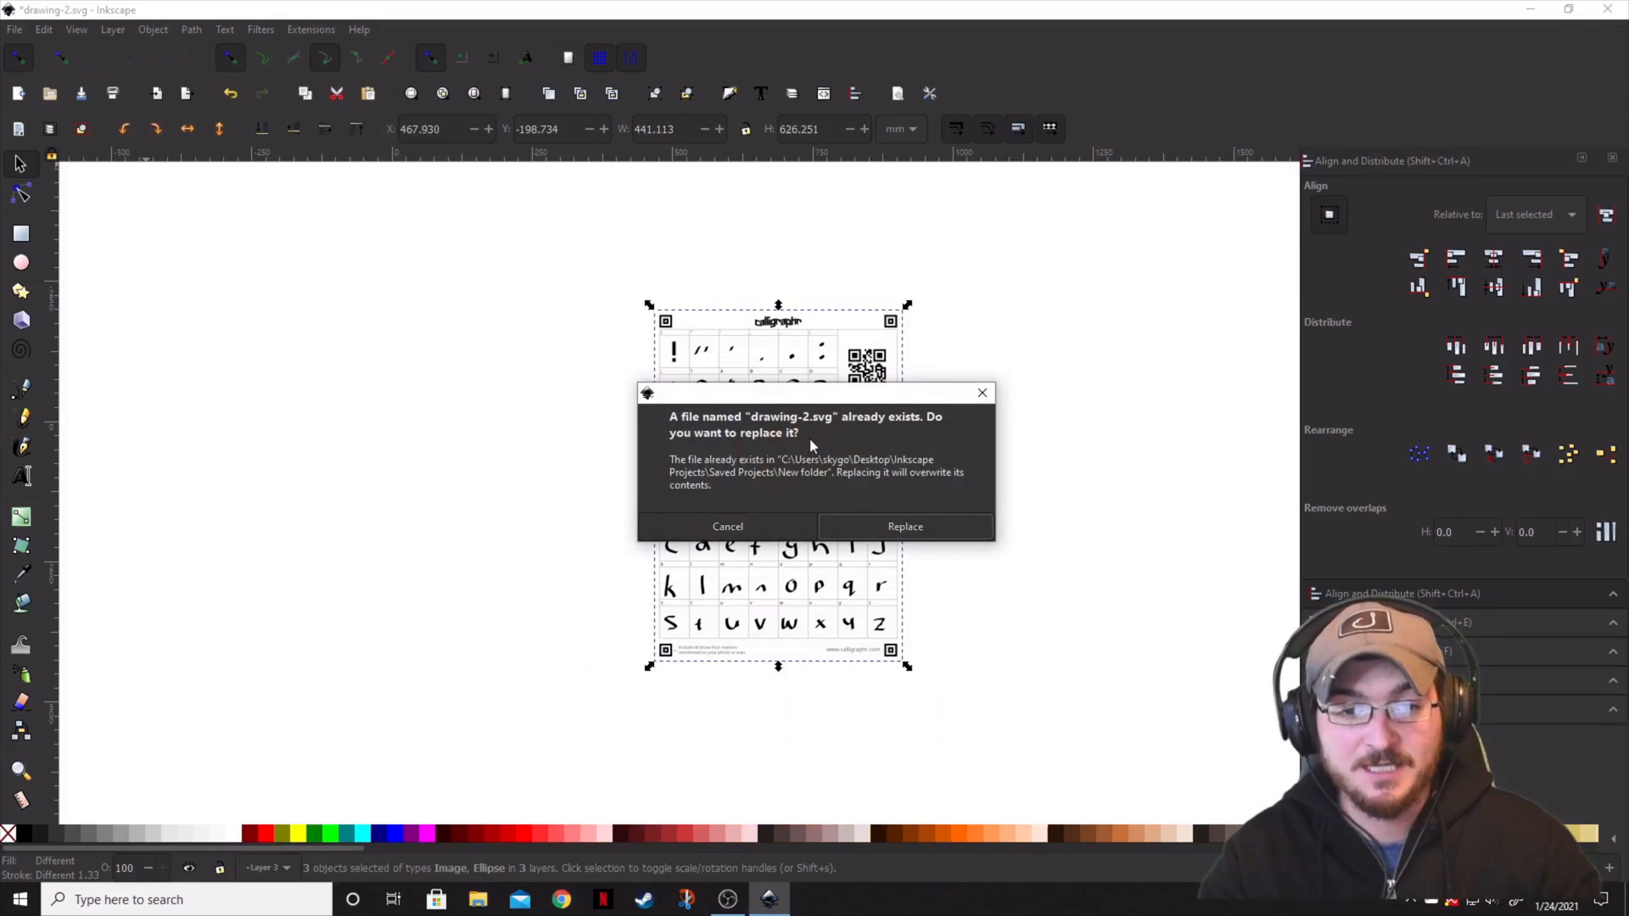
click(906, 526)
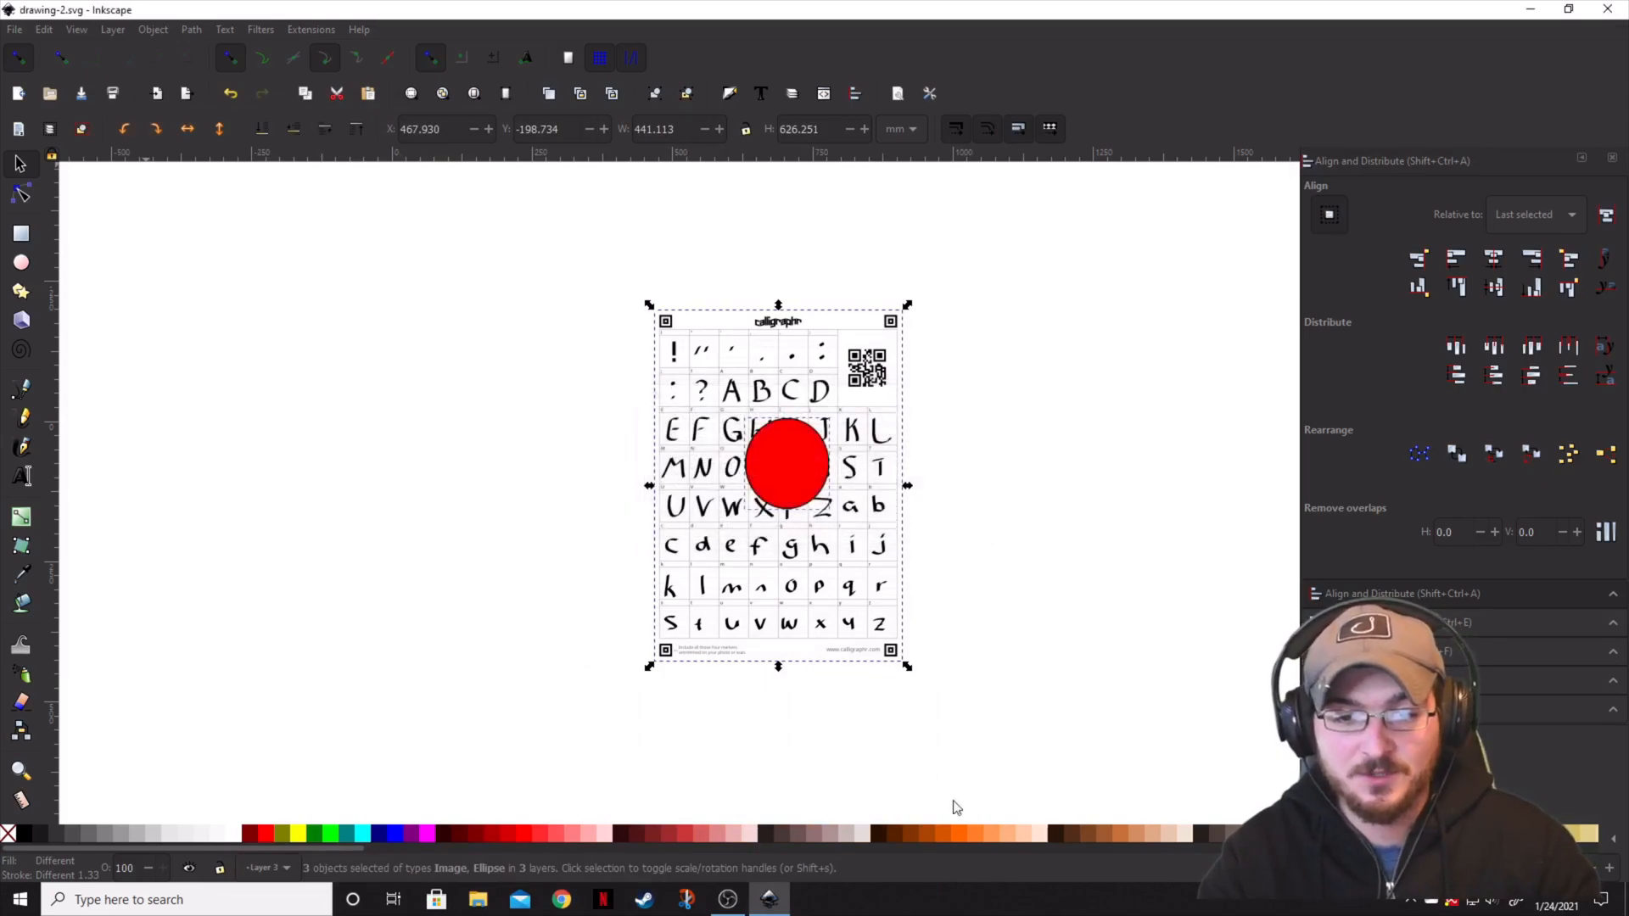
- Check the save folder in the Save a Copy dialog, cancel it, and show drawing-2 in File Explorer's New folder
click(859, 663)
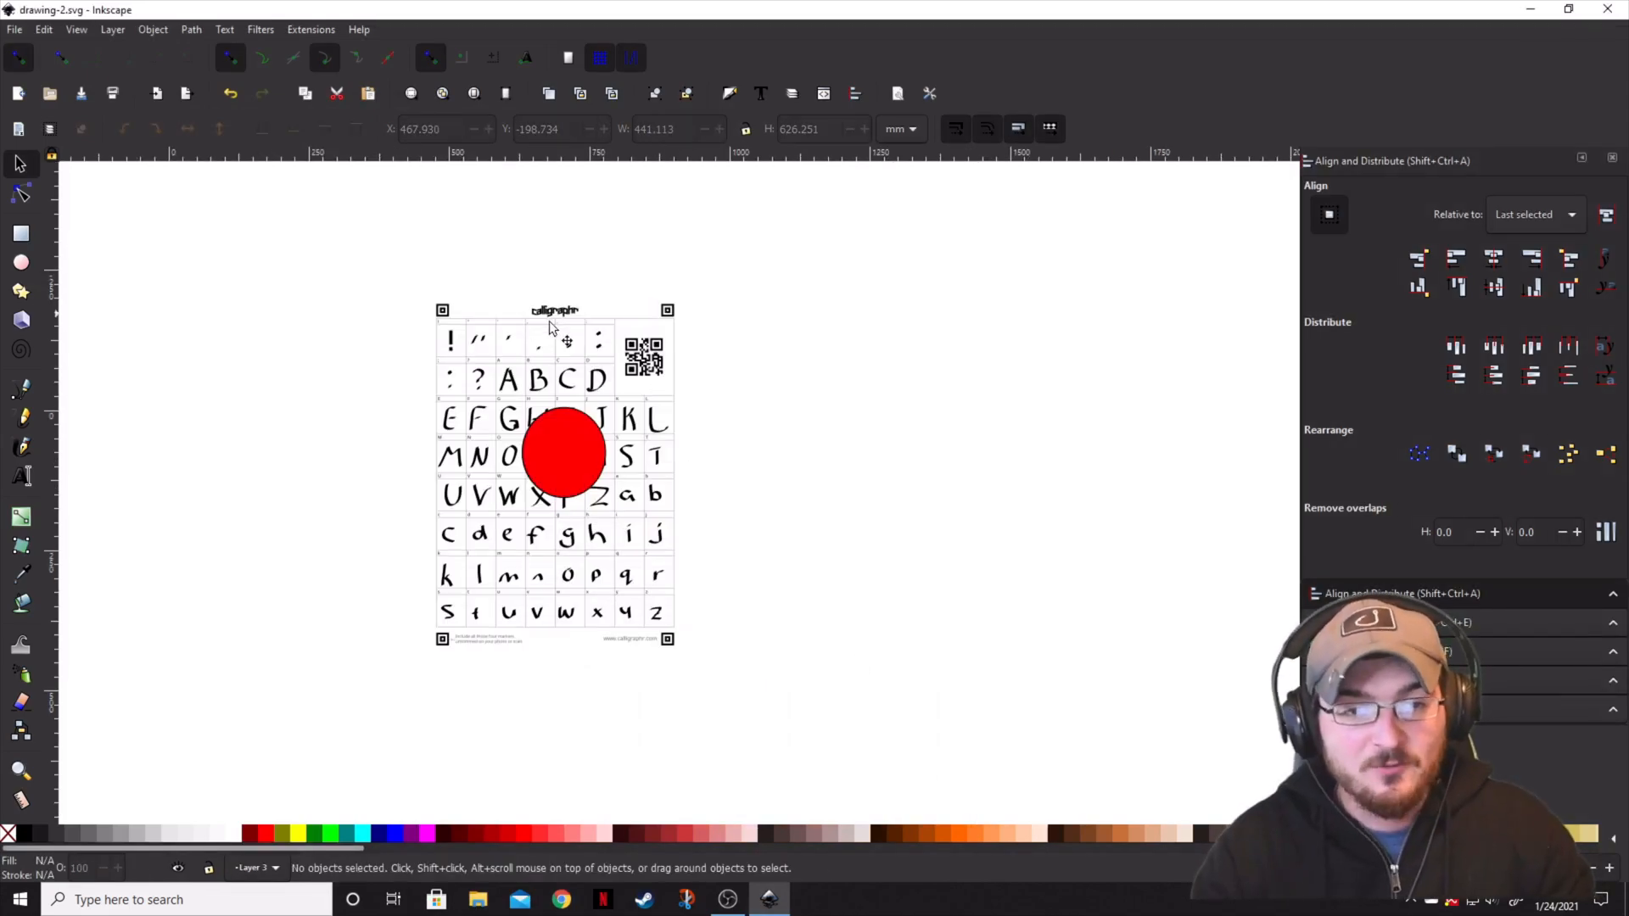
click(482, 900)
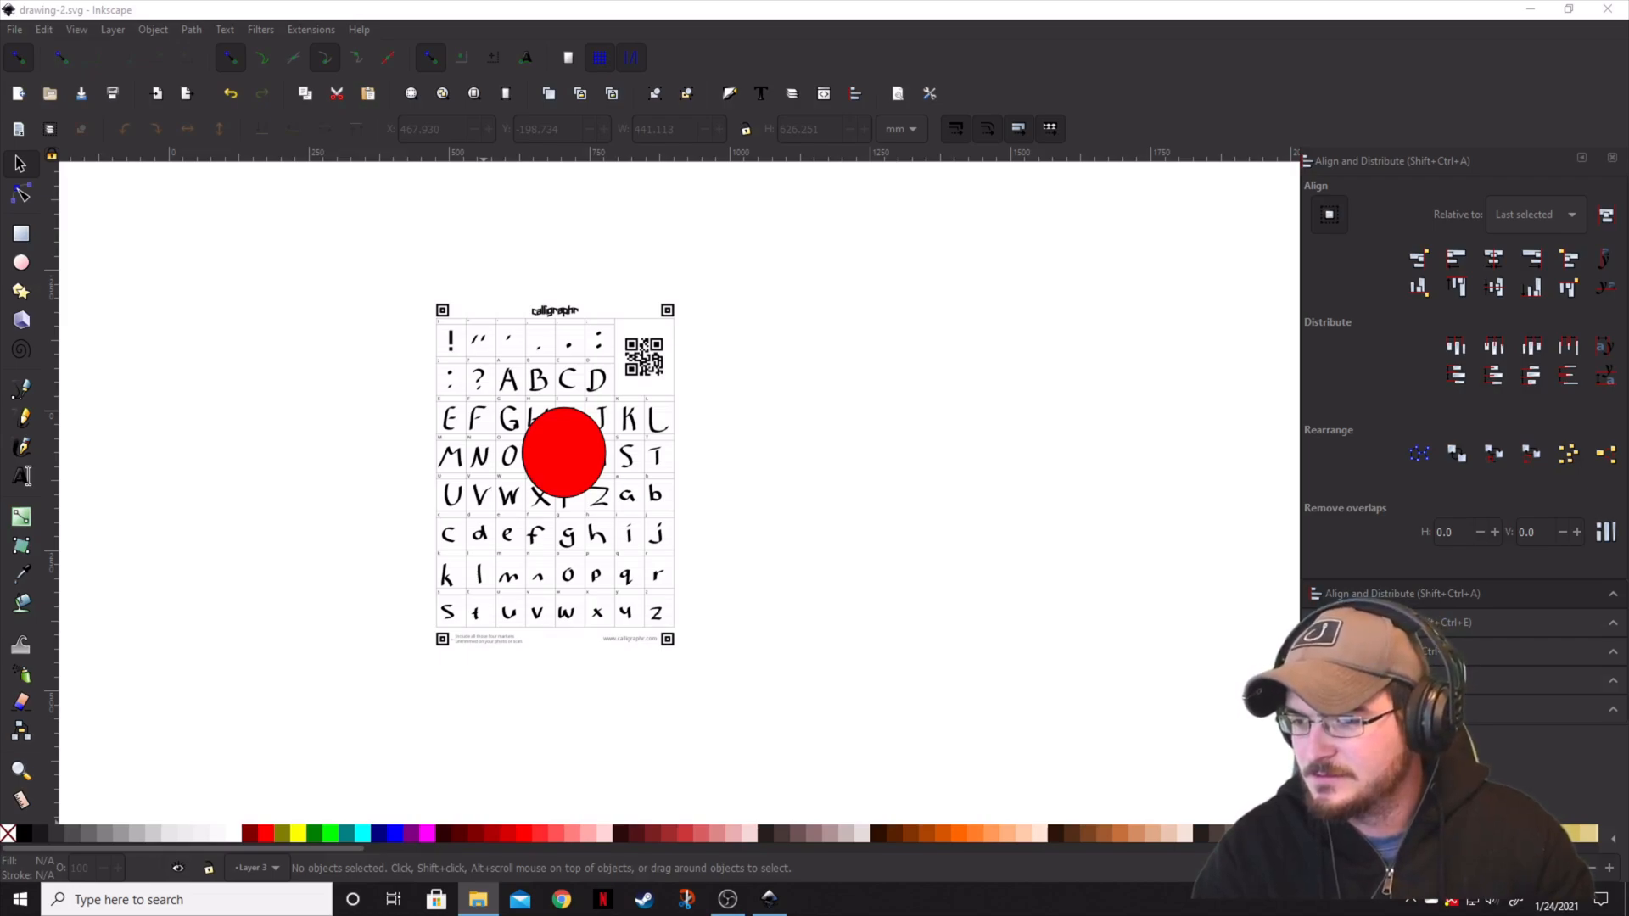
click(14, 30)
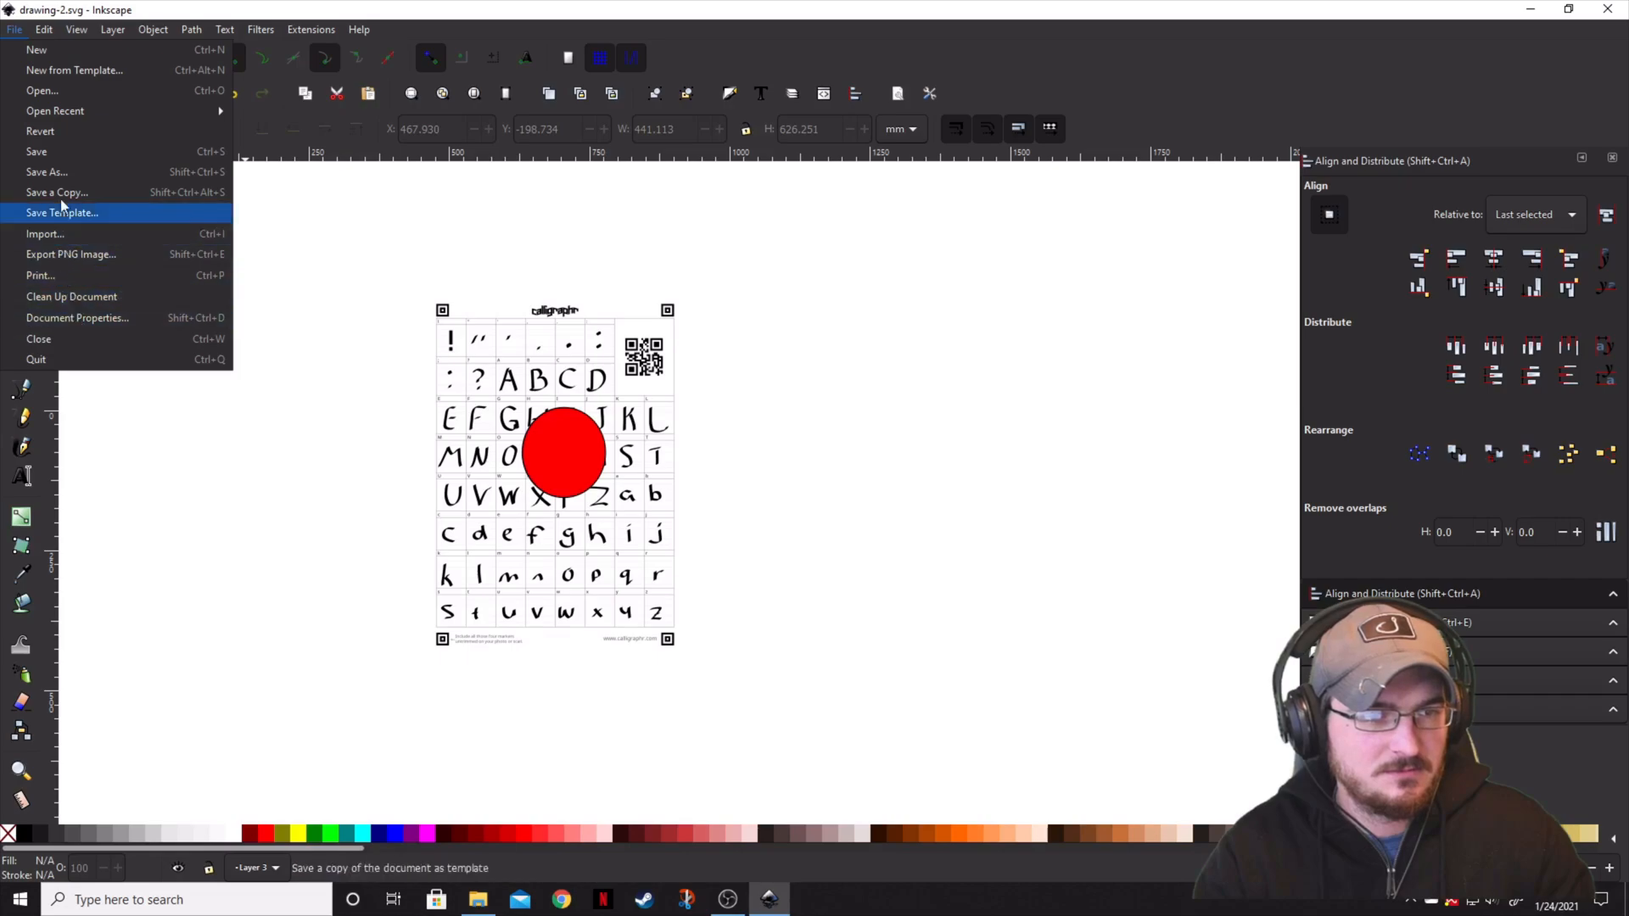
click(60, 174)
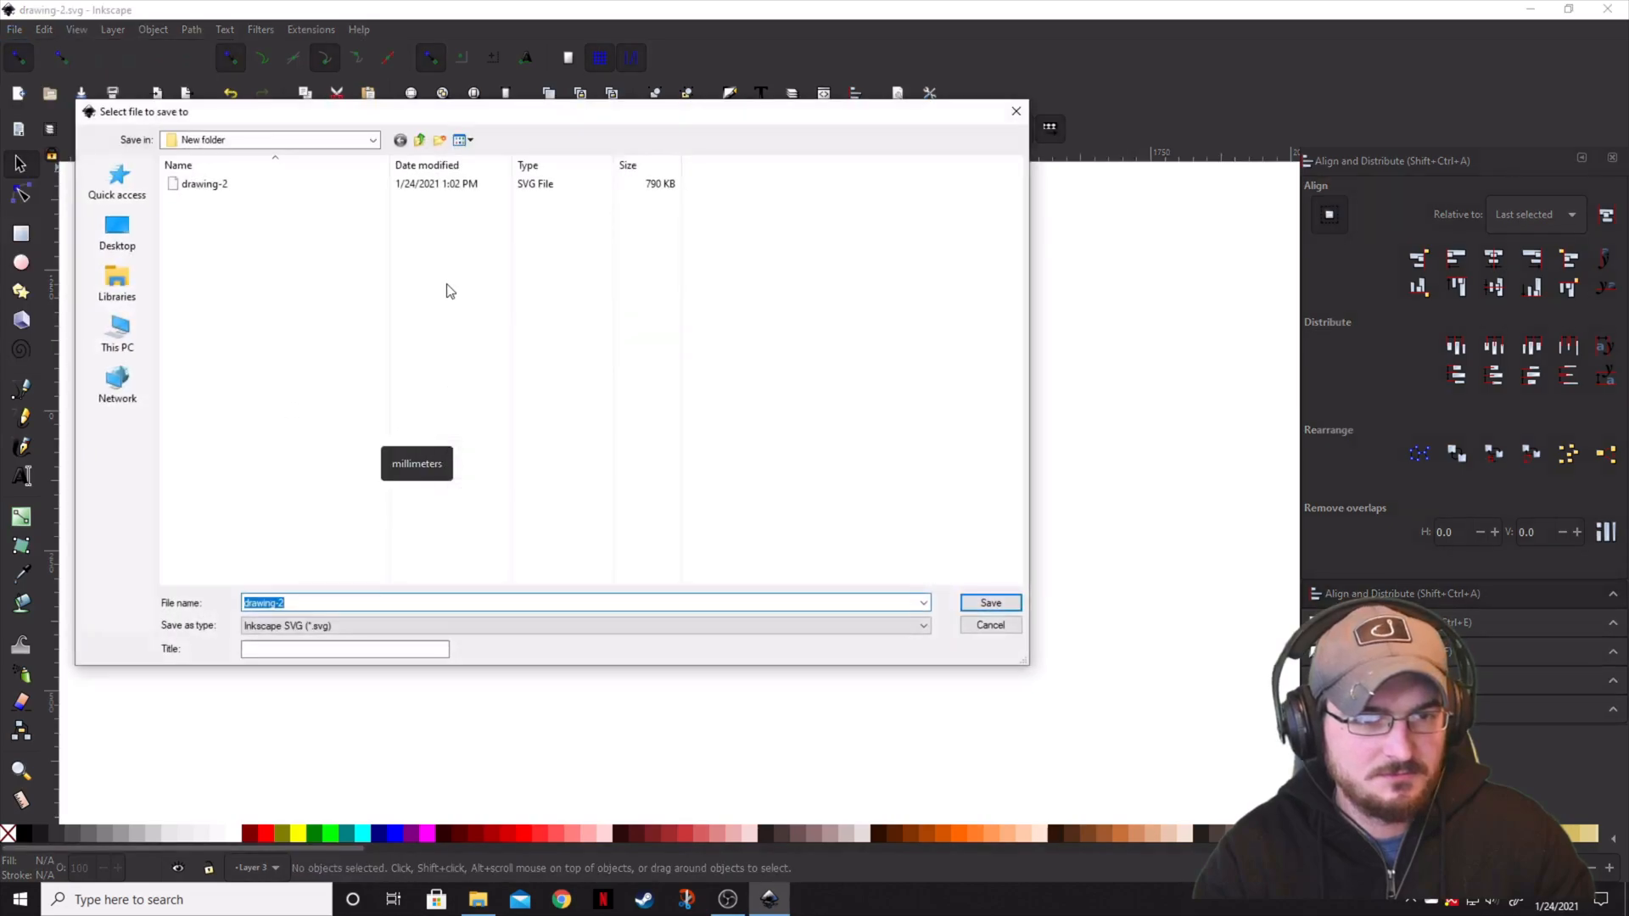
click(372, 140)
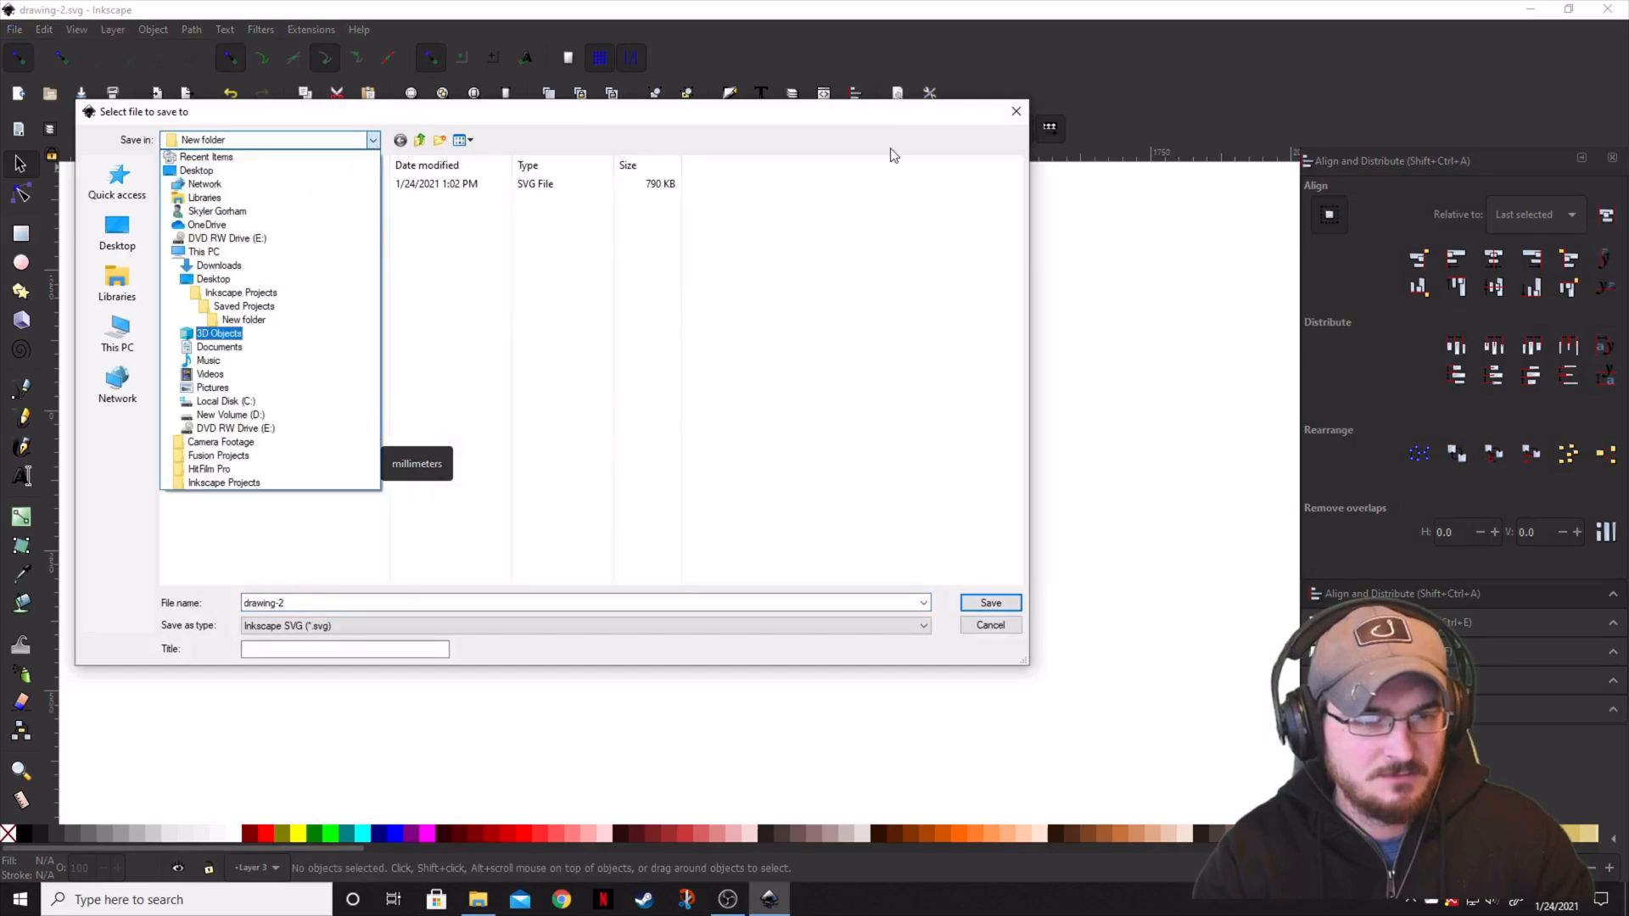
click(1016, 111)
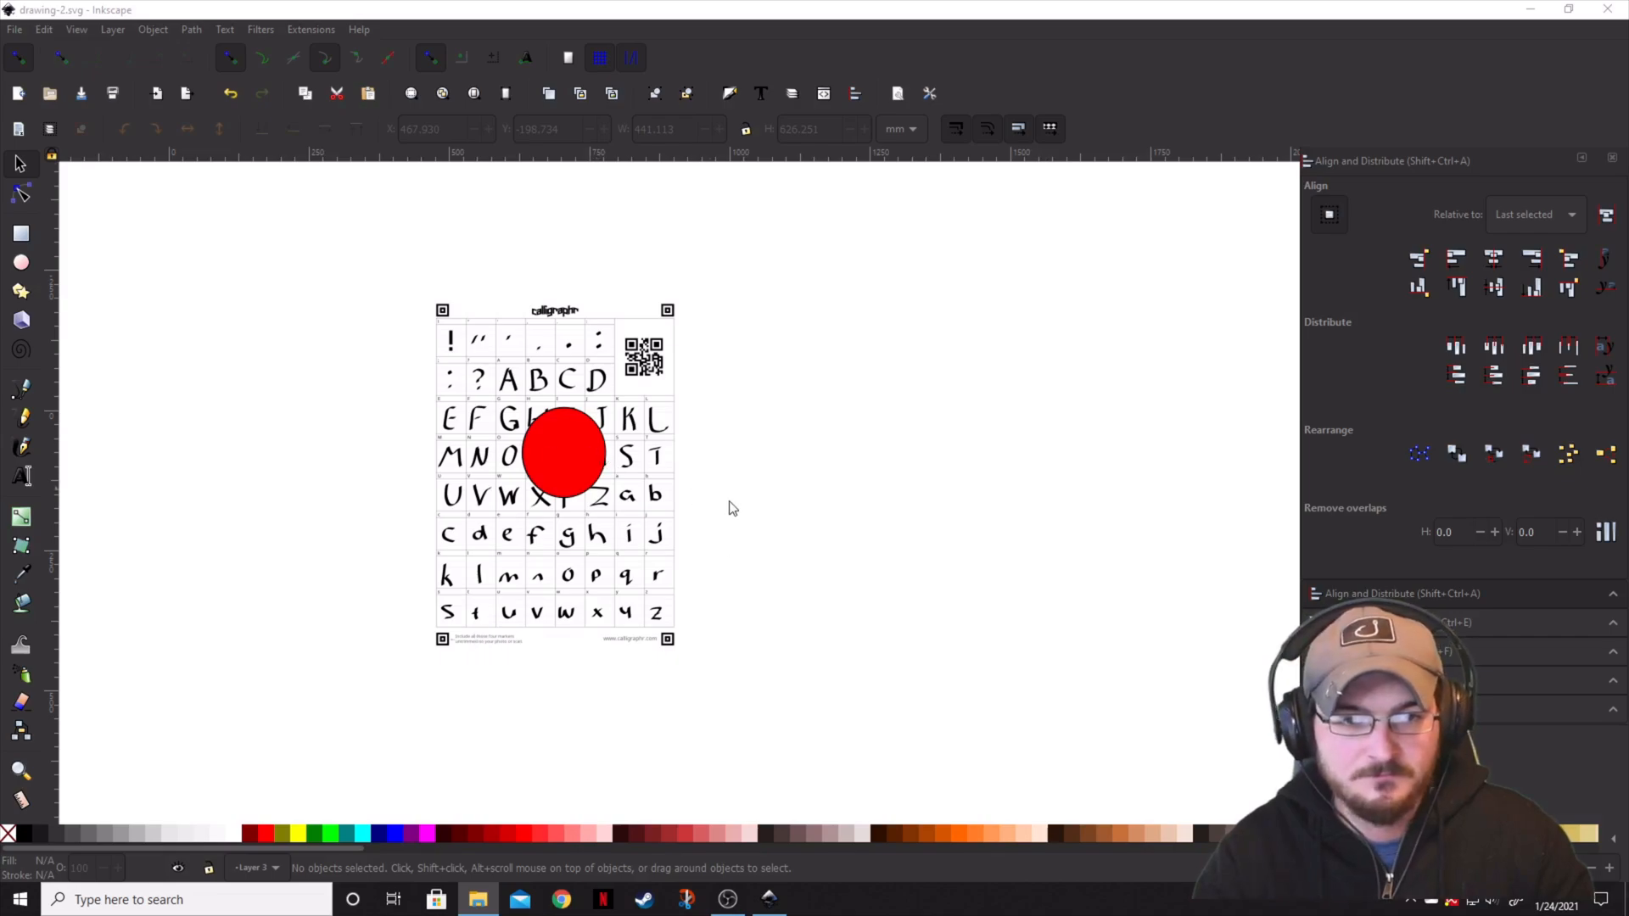
drag(1331, 316, 672, 207)
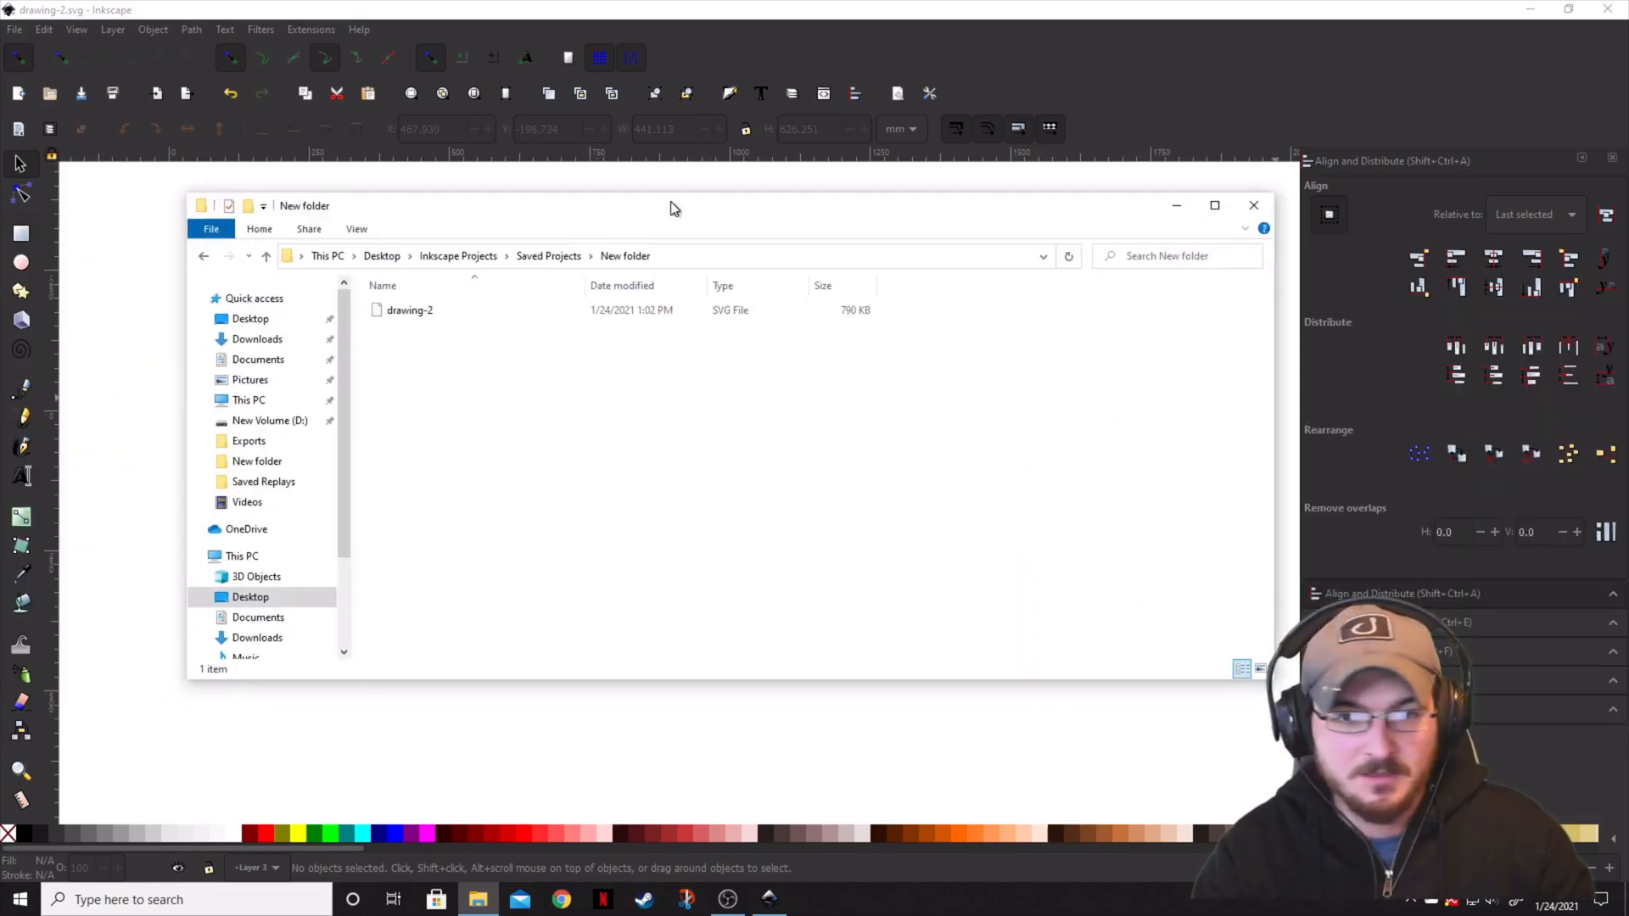
- Reopen drawing-2.svg from File Explorer with Open with > Inkscape
click(449, 317)
right_click(449, 316)
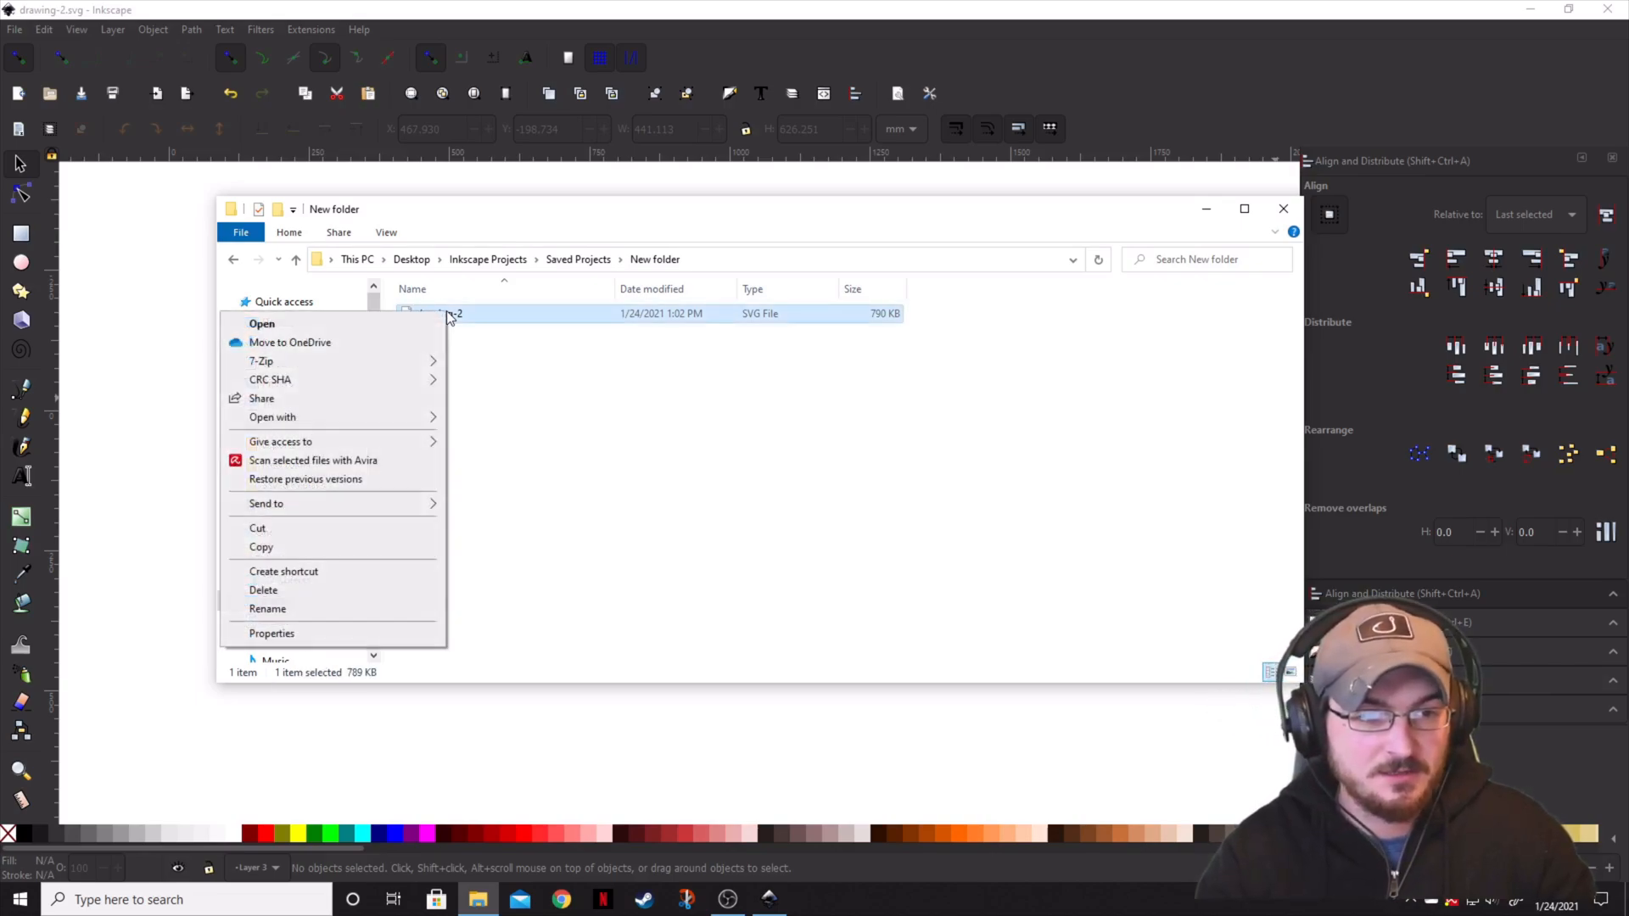
mouse_move(273, 418)
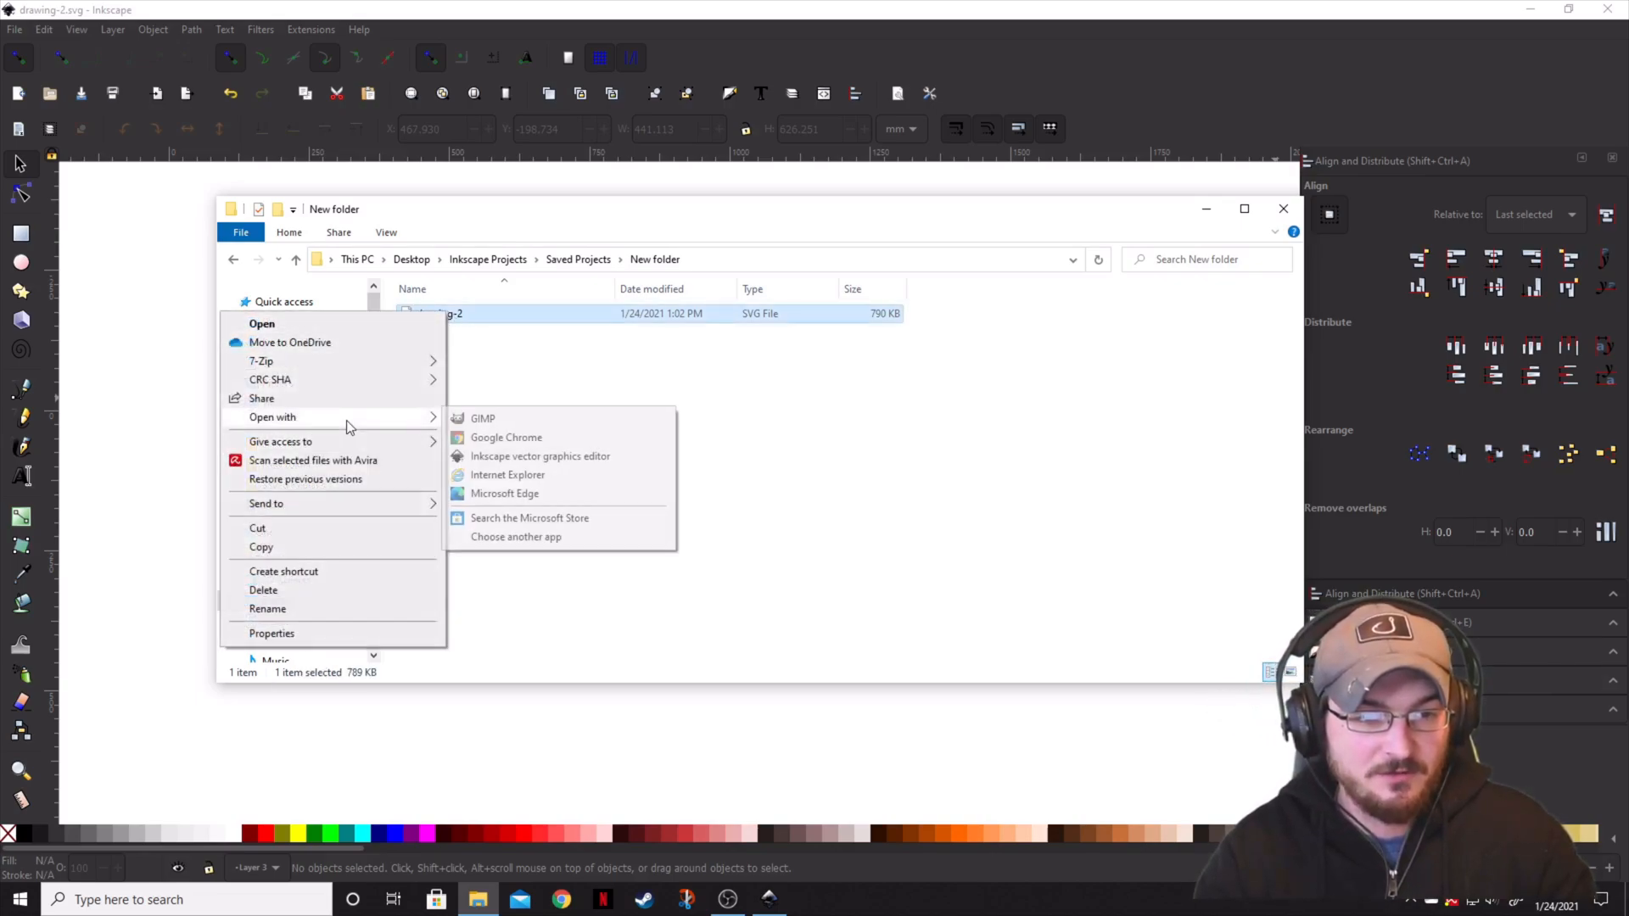
click(516, 457)
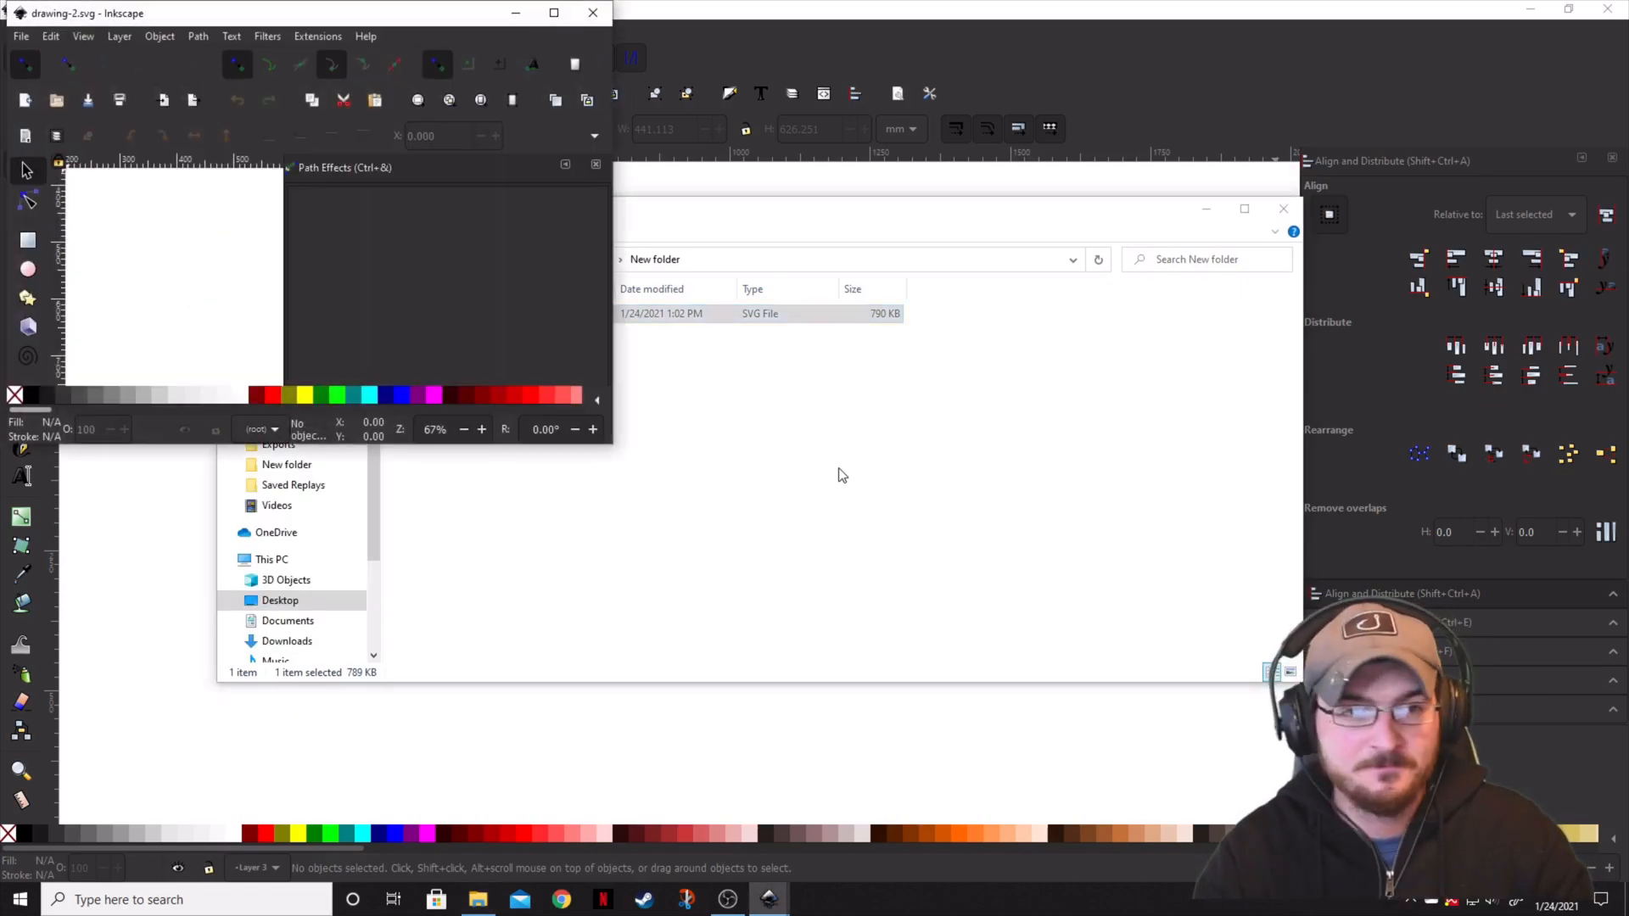
scroll(726, 454, down, 5)
scroll(727, 455, down, 3)
scroll(713, 433, up, 5)
scroll(773, 411, down, 3)
- Duplicate the calligraphy template so a second sheet overlaps the first, and select both with the red circle
click(779, 449)
drag(751, 446, 1075, 439)
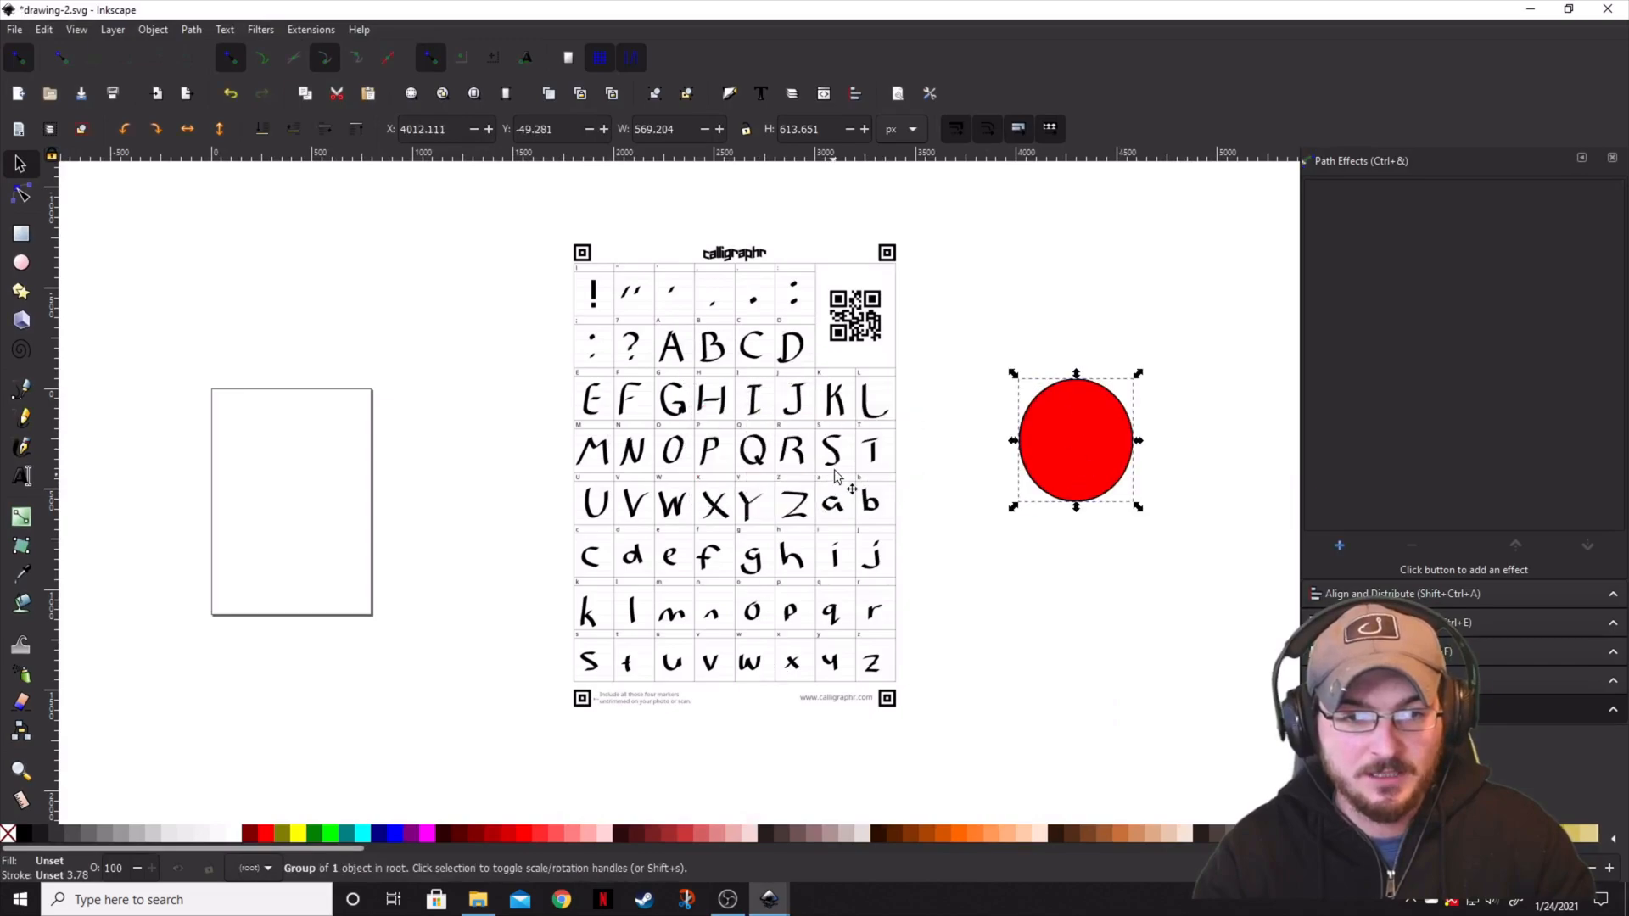
mouse_move(734, 535)
mouse_down()
mouse_move(428, 560)
mouse_move(827, 598)
mouse_up()
key(ctrl+d)
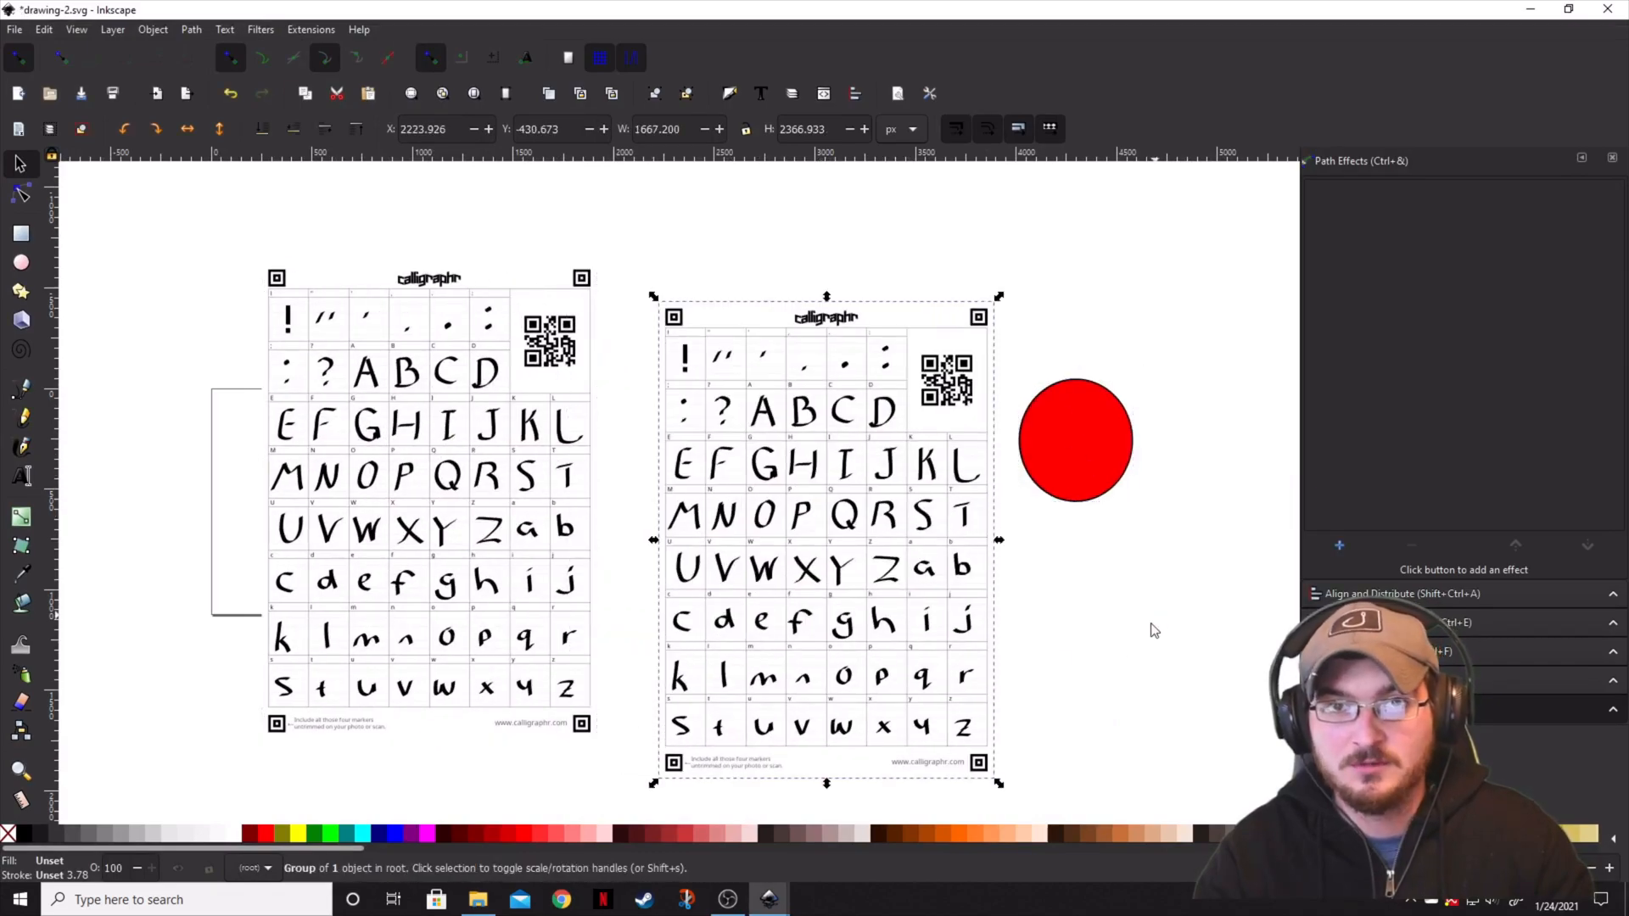
scroll(1127, 630, down, 2)
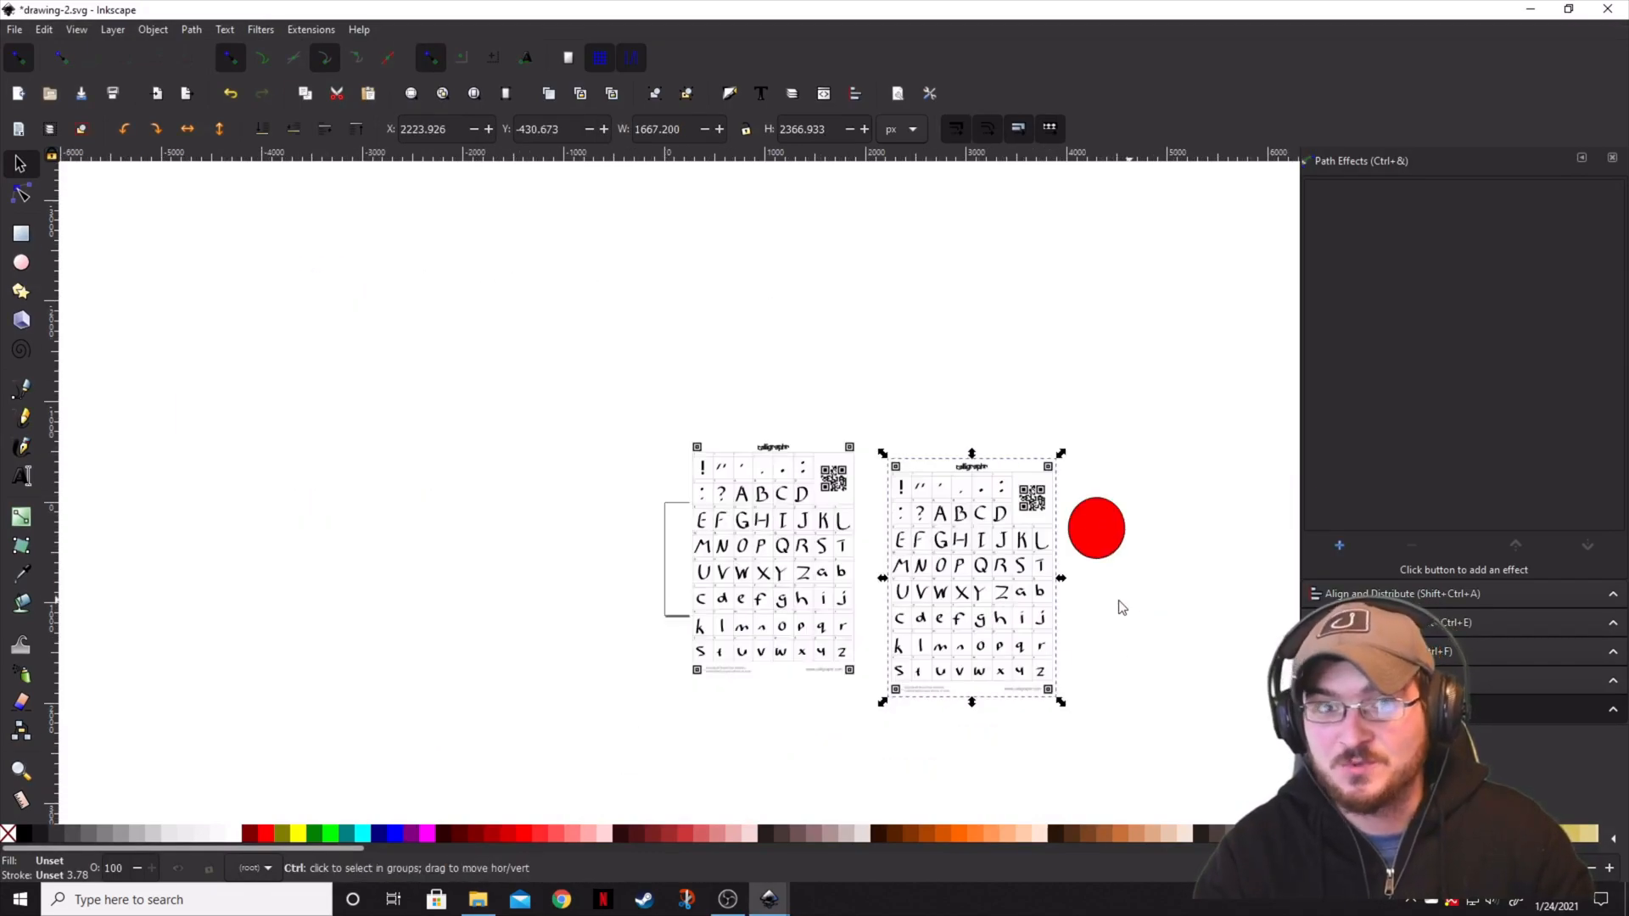
scroll(1094, 598, down, 2)
drag(1035, 688, 535, 376)
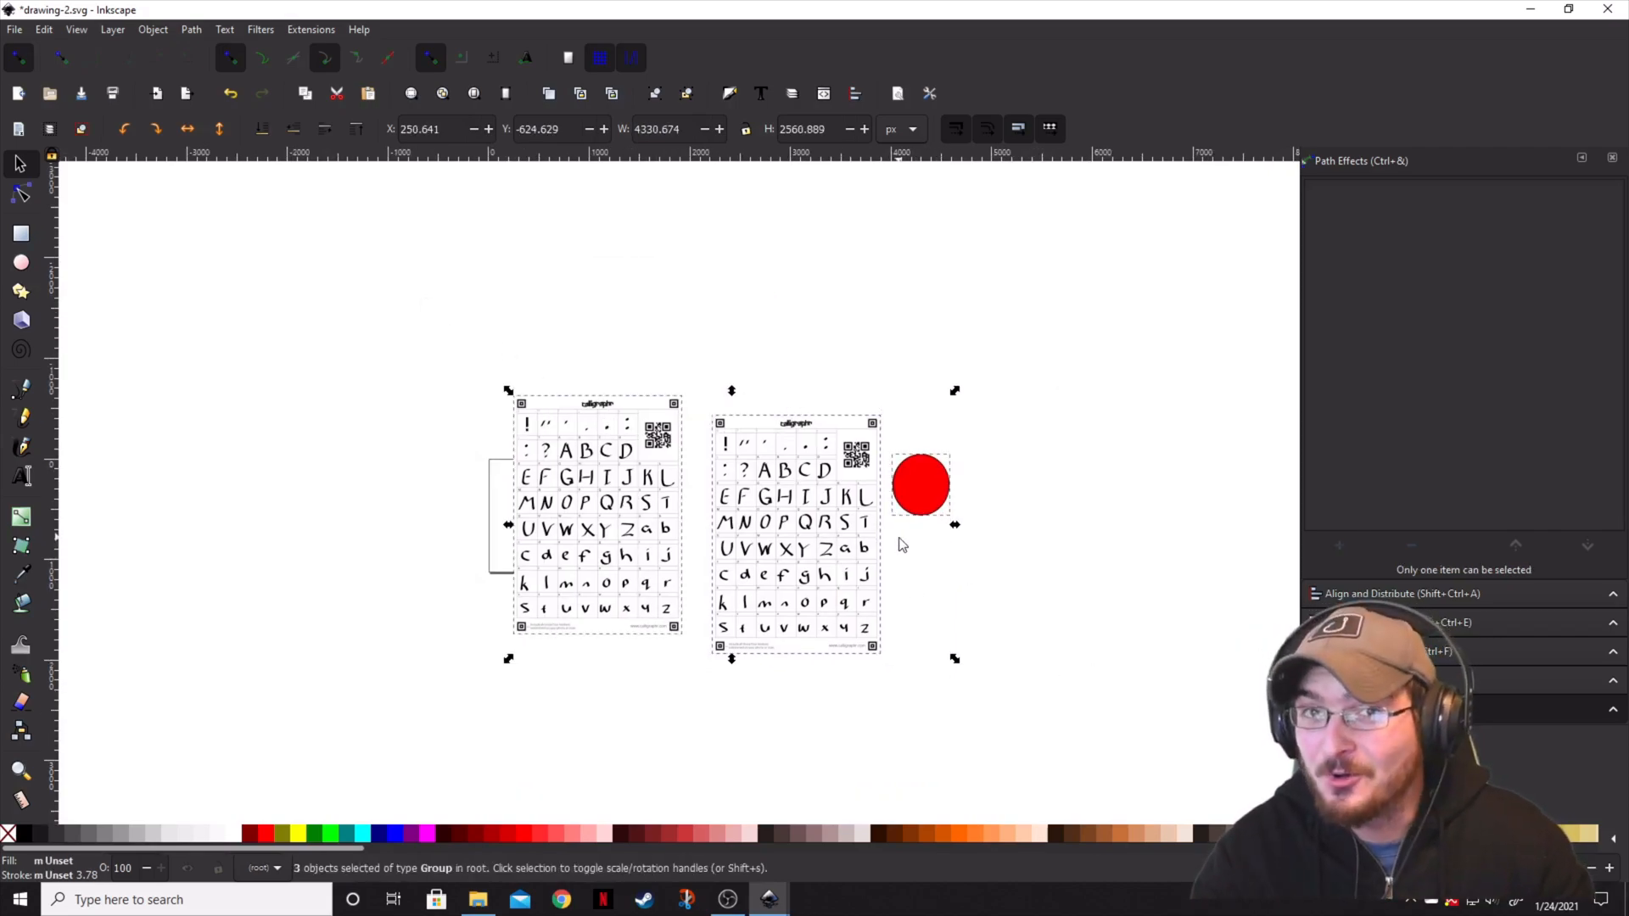
scroll(892, 538, up, 1)
scroll(892, 546, left, 2)
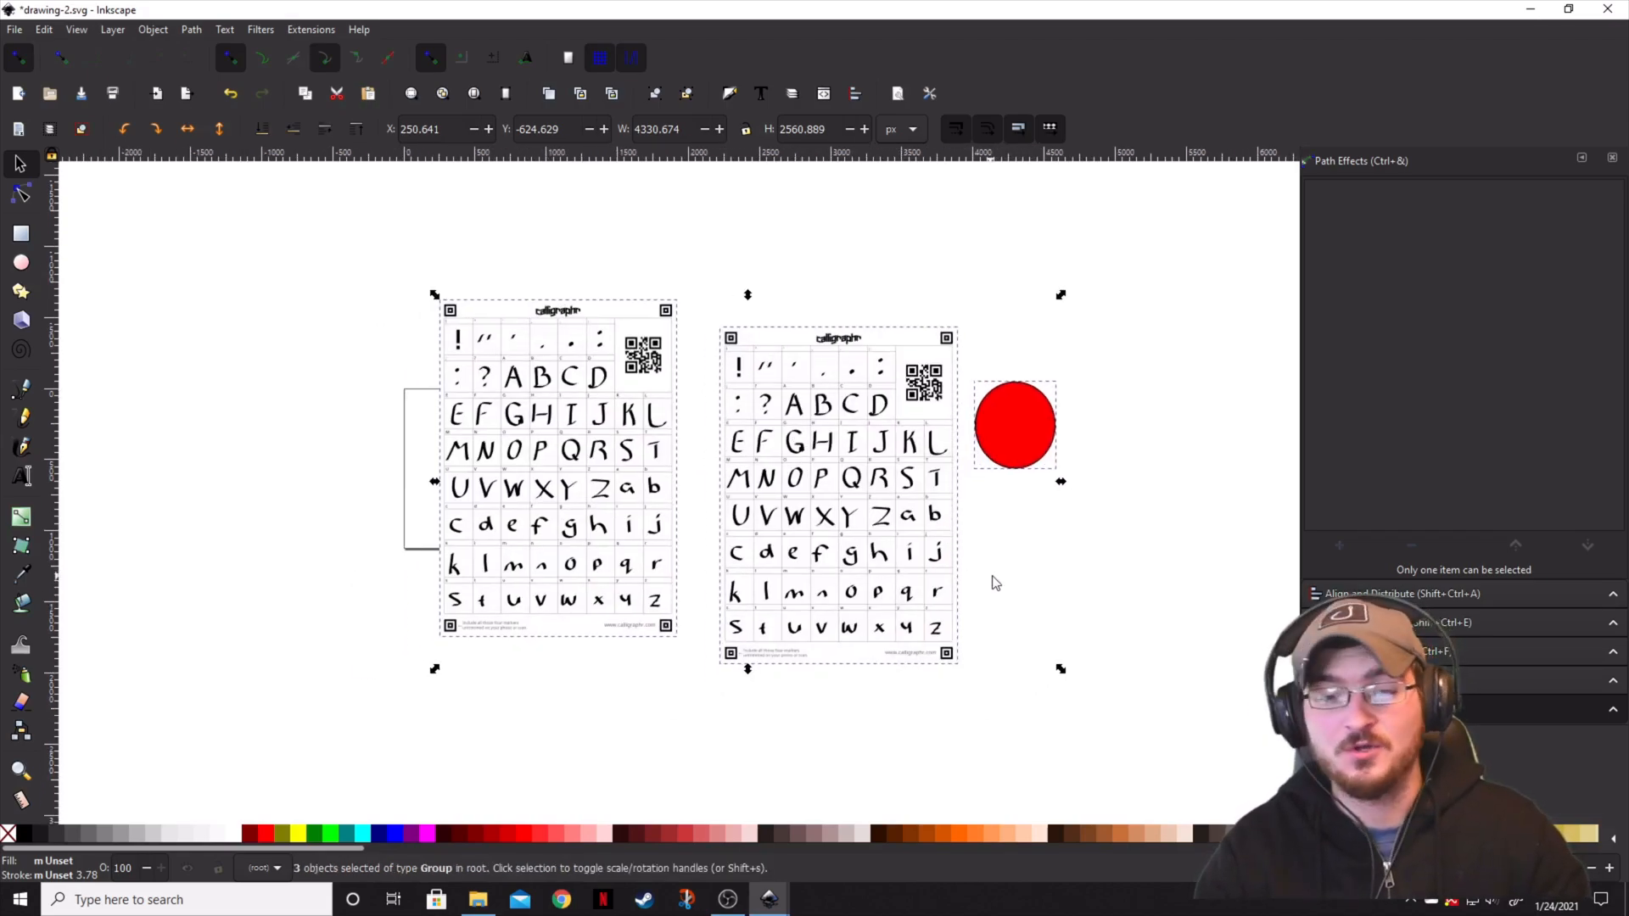
- In the other document window, move the red circle onto the letter grid and rubber-band select everything
click(1147, 465)
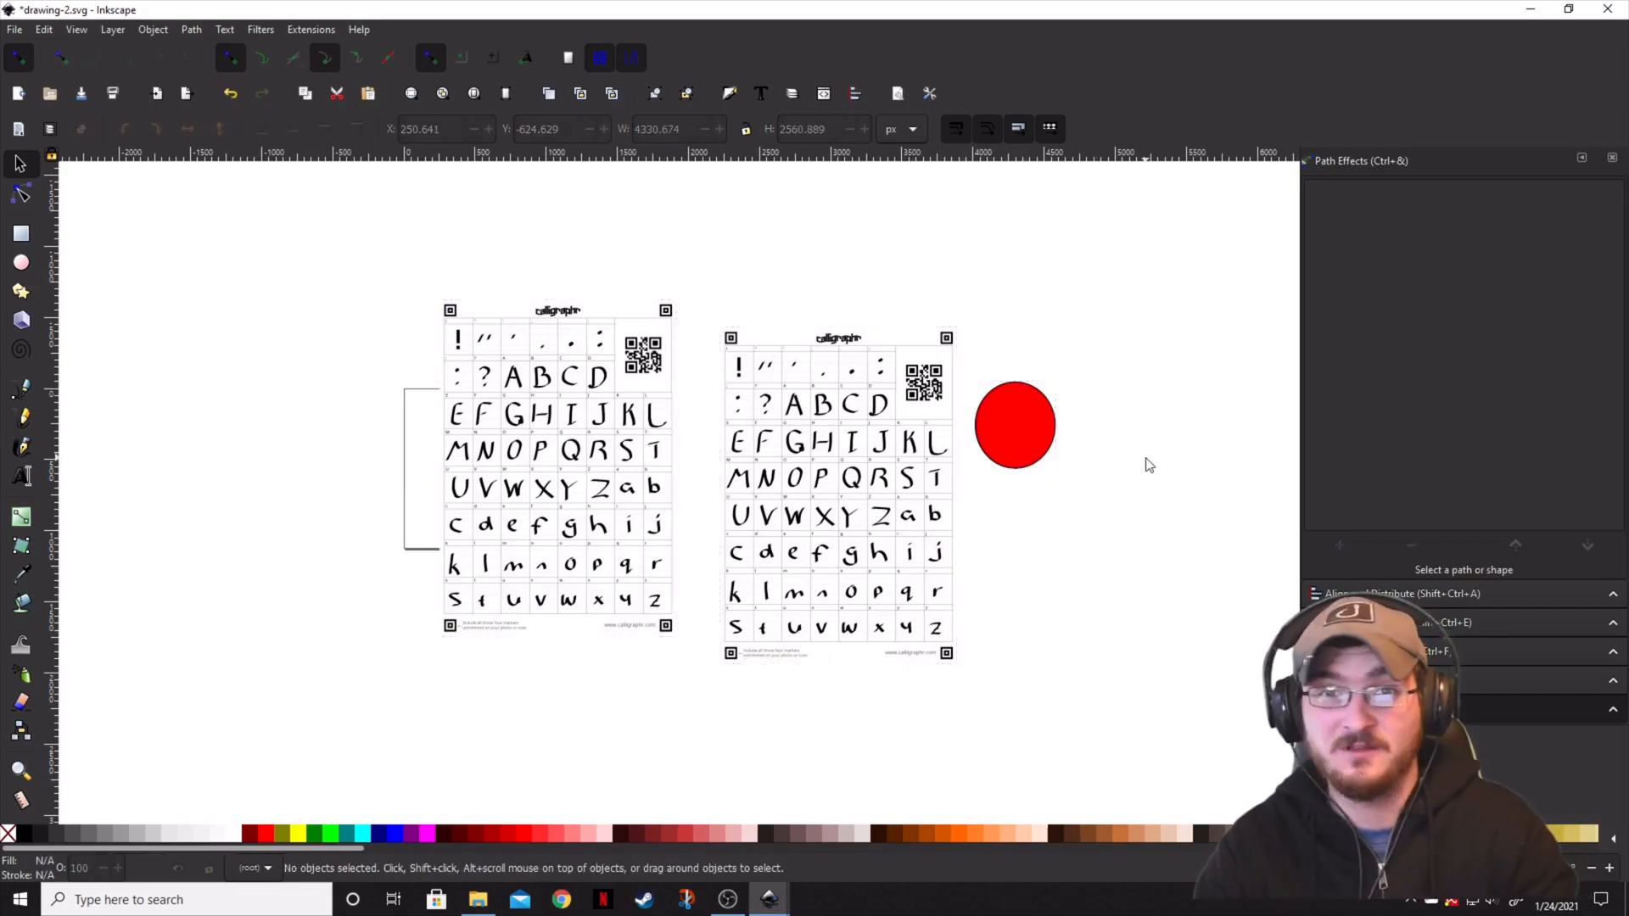
key(ctrl+Tab)
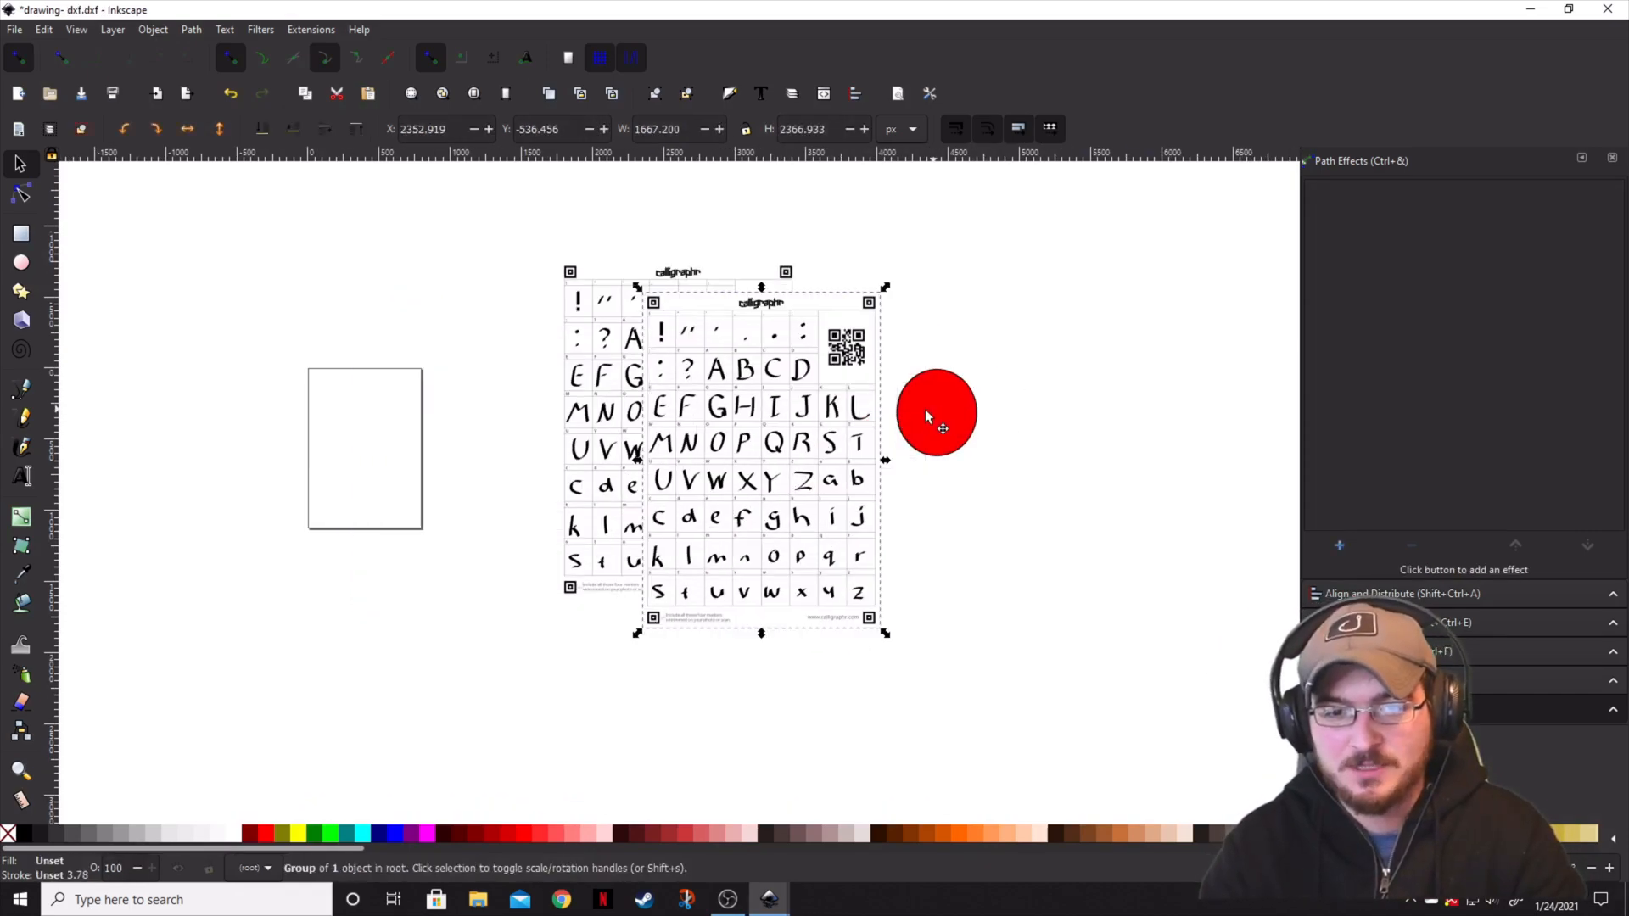
drag(938, 414, 757, 428)
drag(1010, 751, 466, 267)
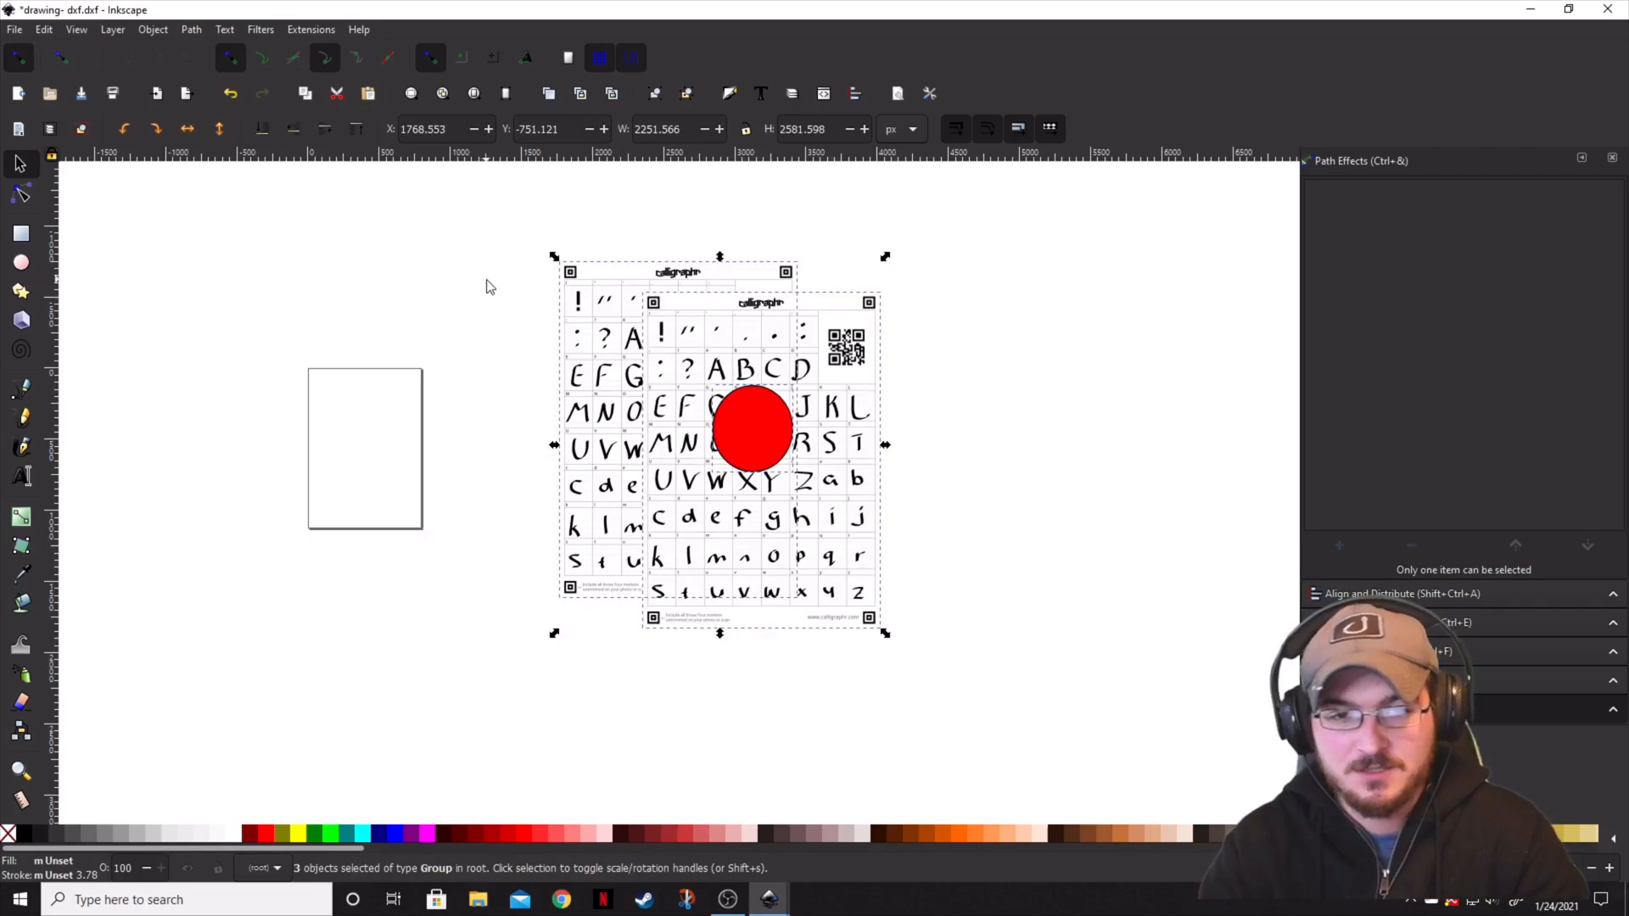
- Export the selected templates and red circle as Text 1.png into the New folder
click(14, 29)
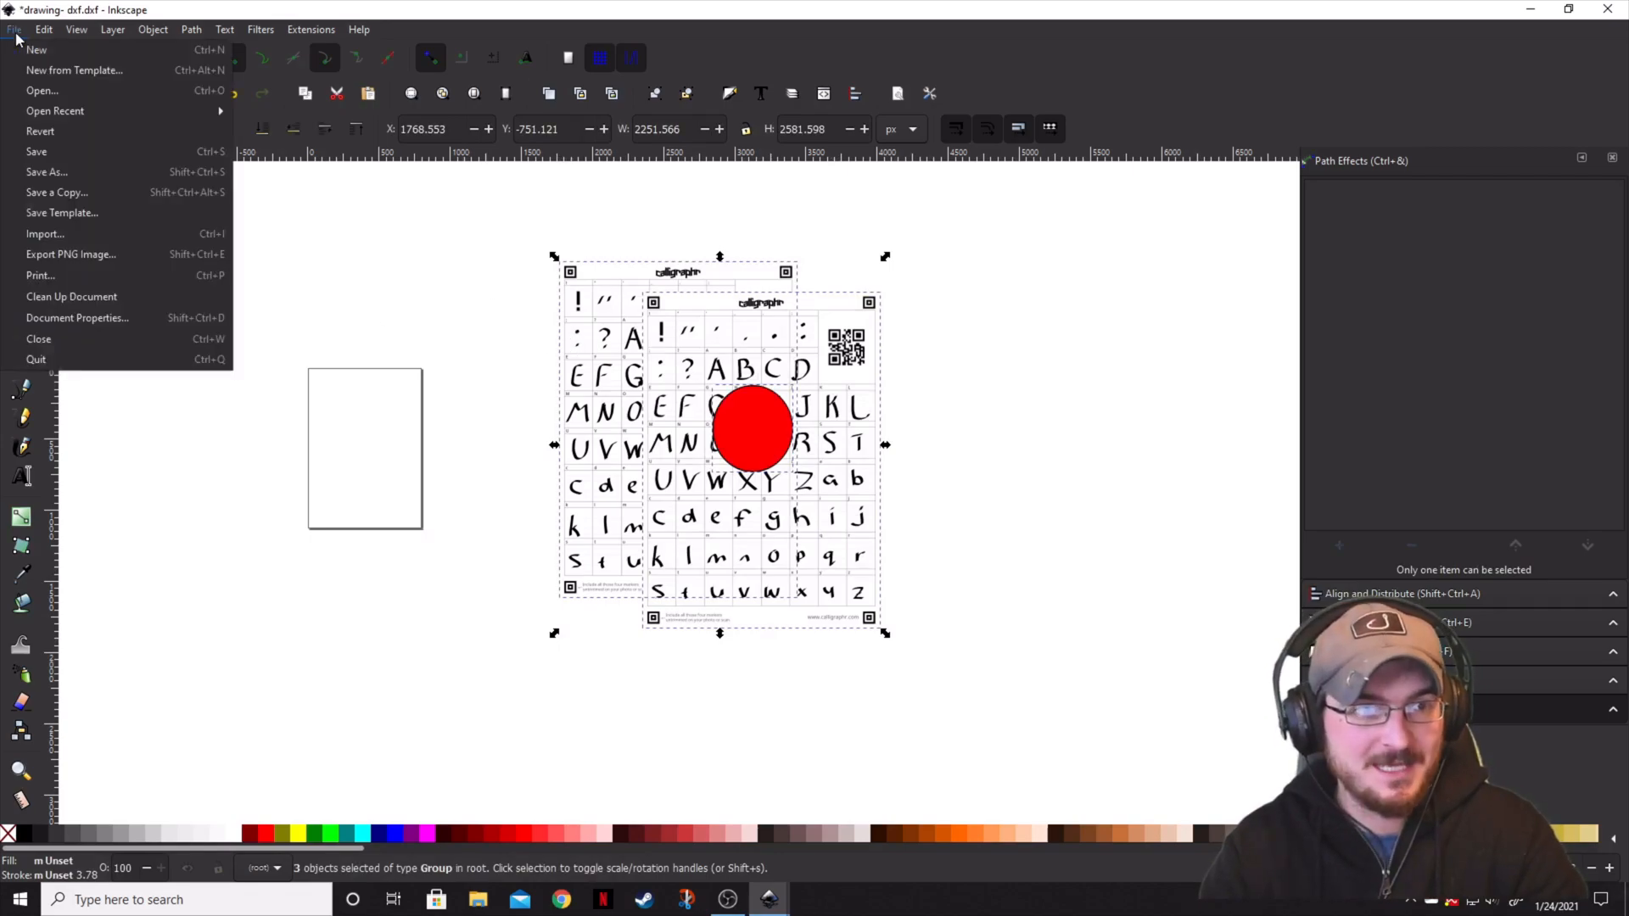
click(51, 255)
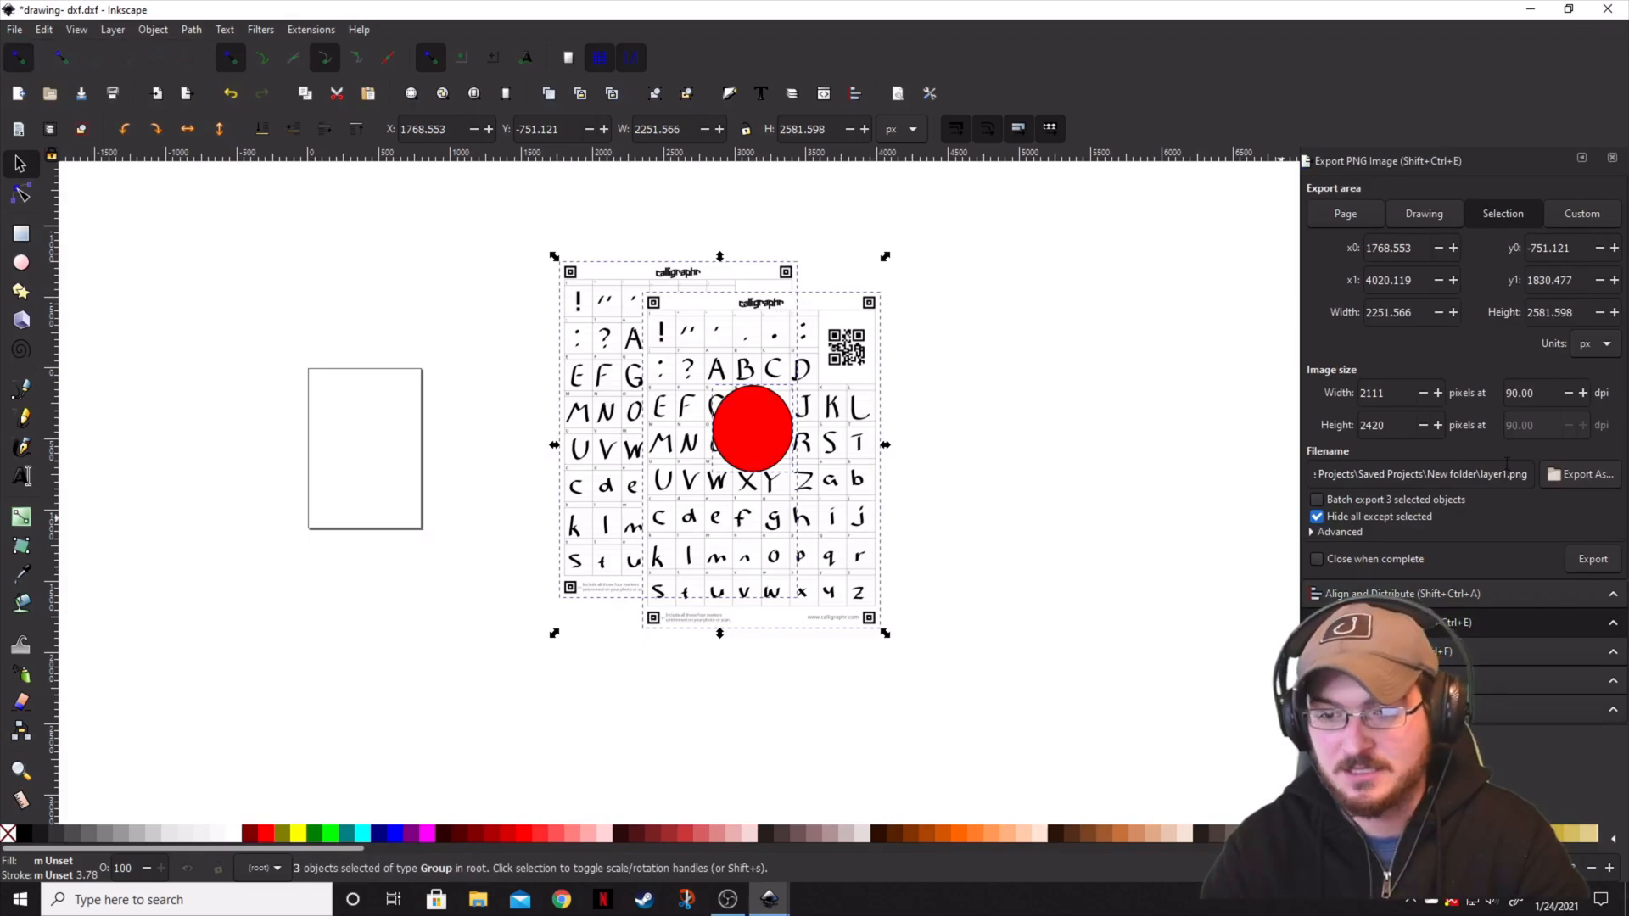
click(1587, 480)
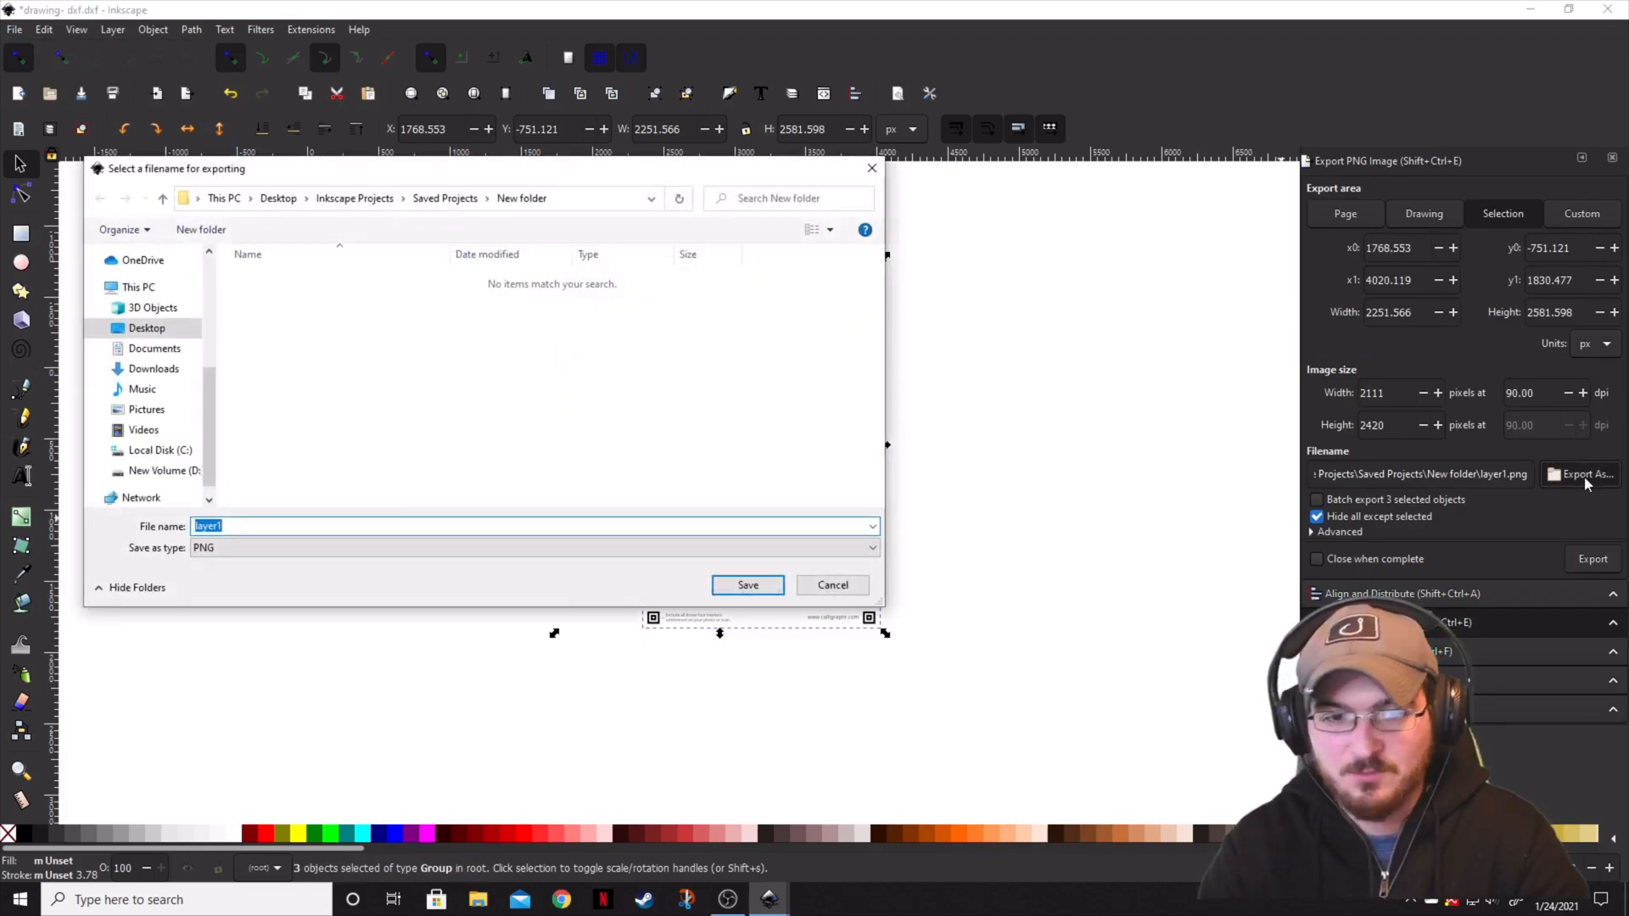
click(235, 525)
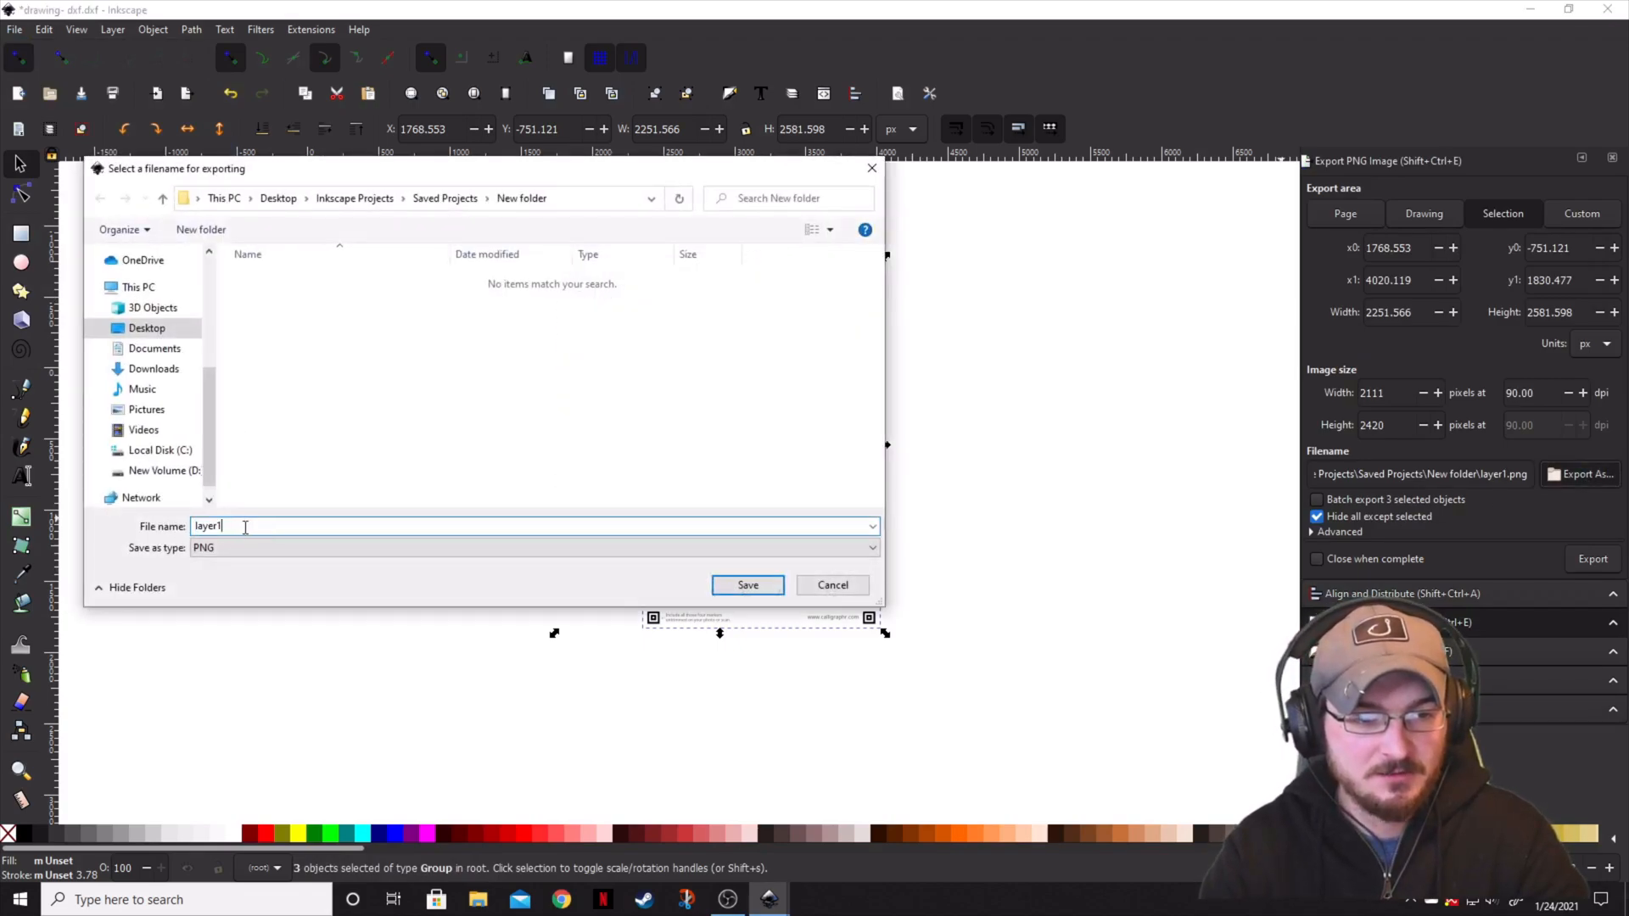
text(1Text 1)
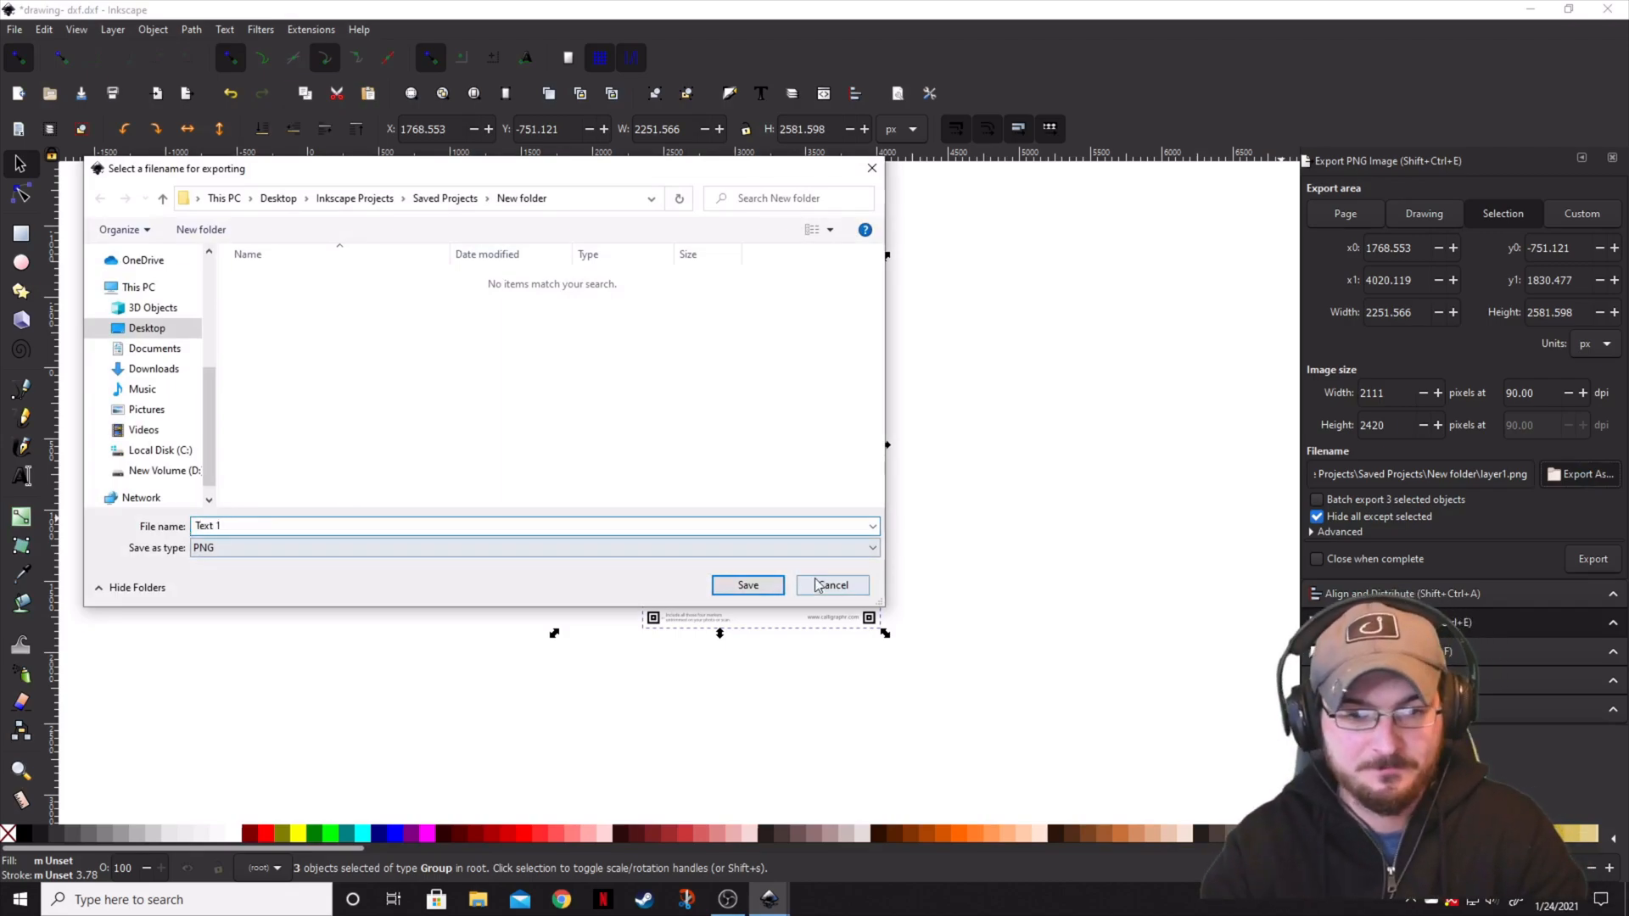
click(747, 584)
click(1593, 559)
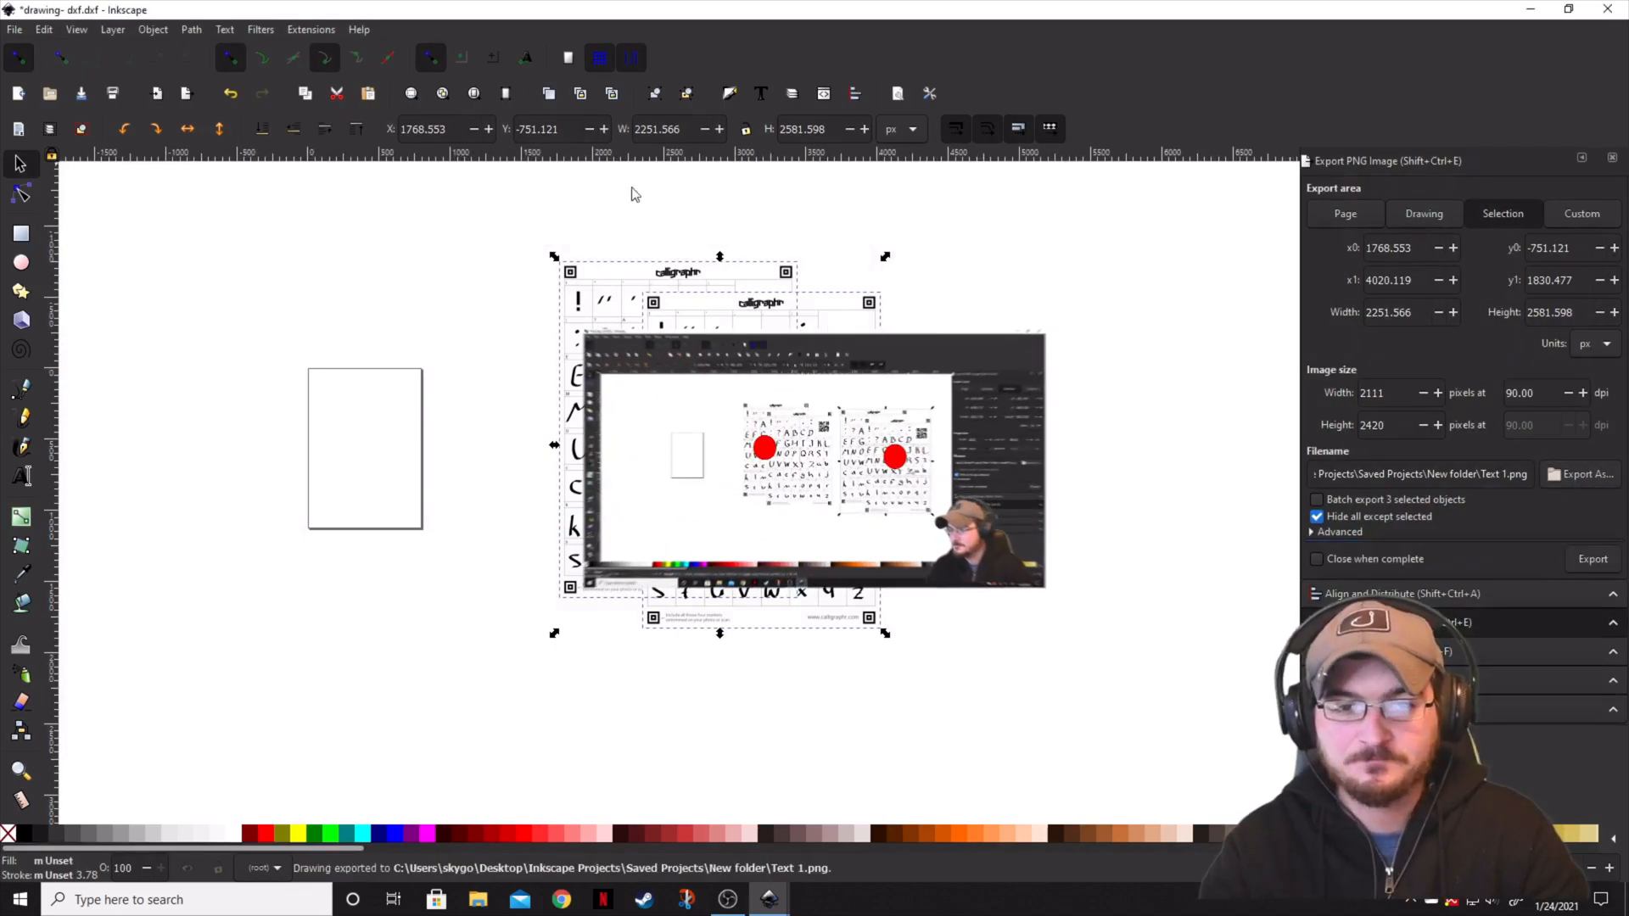